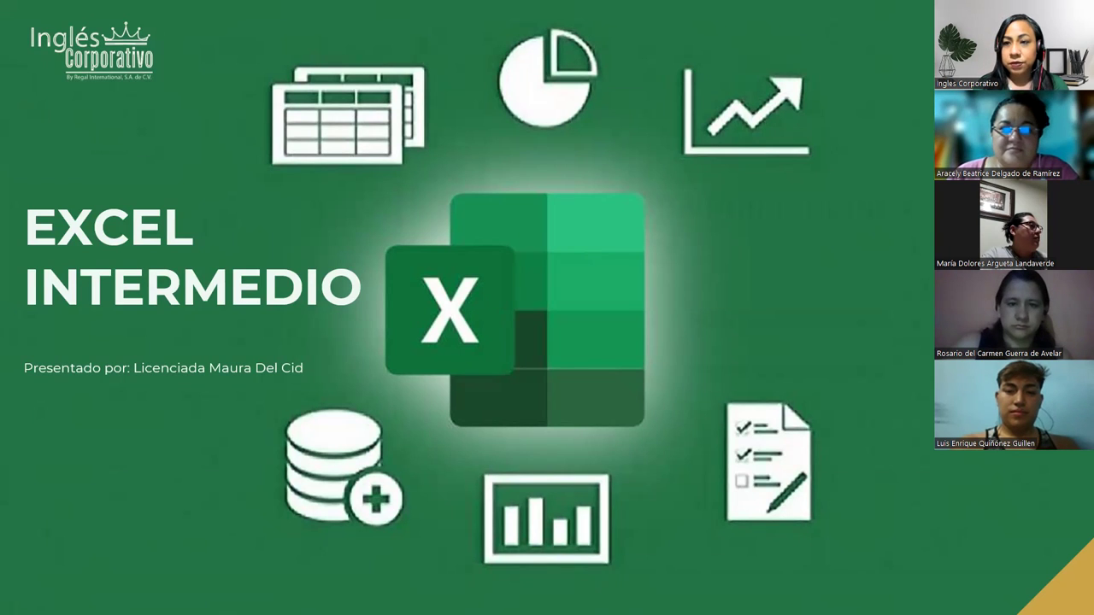
# Step: Advance the slideshow from the EXCEL INTERMEDIO title slide to the AGENDA slide
pyautogui.click(776, 322)
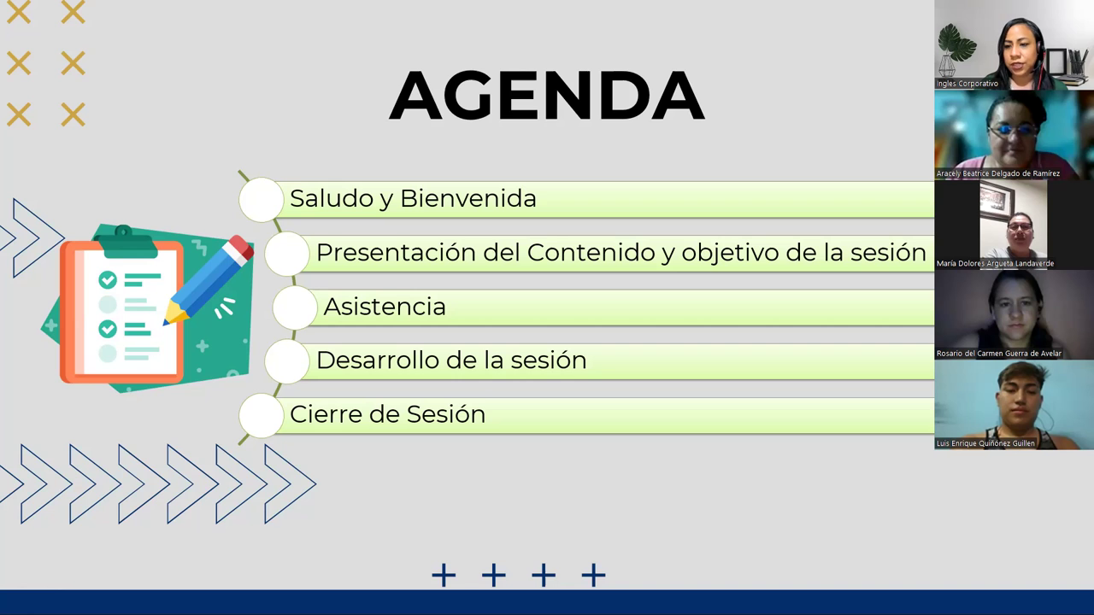
# Step: Move to the MATRICIAL form slide showing Matriz, Núm_fila, Núm_columna syntax
pyautogui.press('Right')
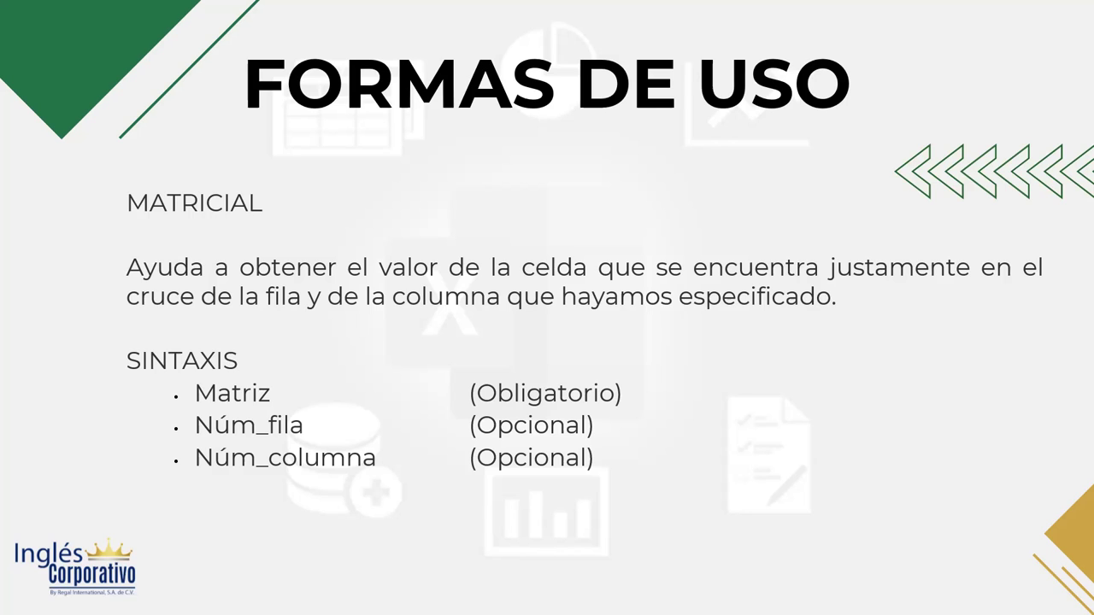
# Step: Show the next FORMAS DE USO slide, on the REFERENCIA form
pyautogui.press('Right')
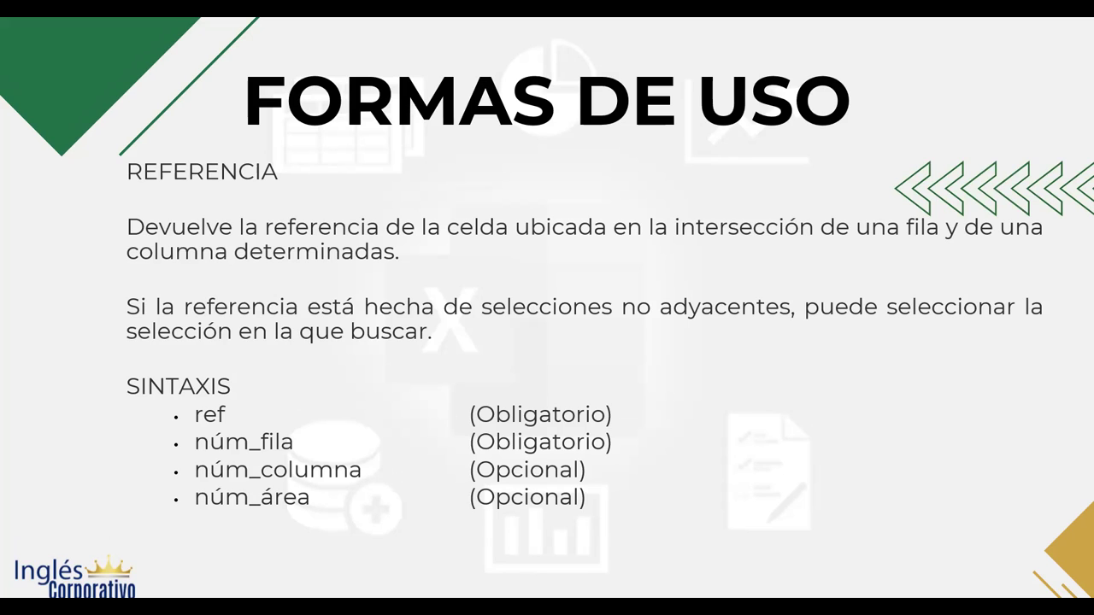
# Step: Advance to the MATRICIAL syntax slide, then step back to the REFERENCIA slide
pyautogui.click(889, 392)
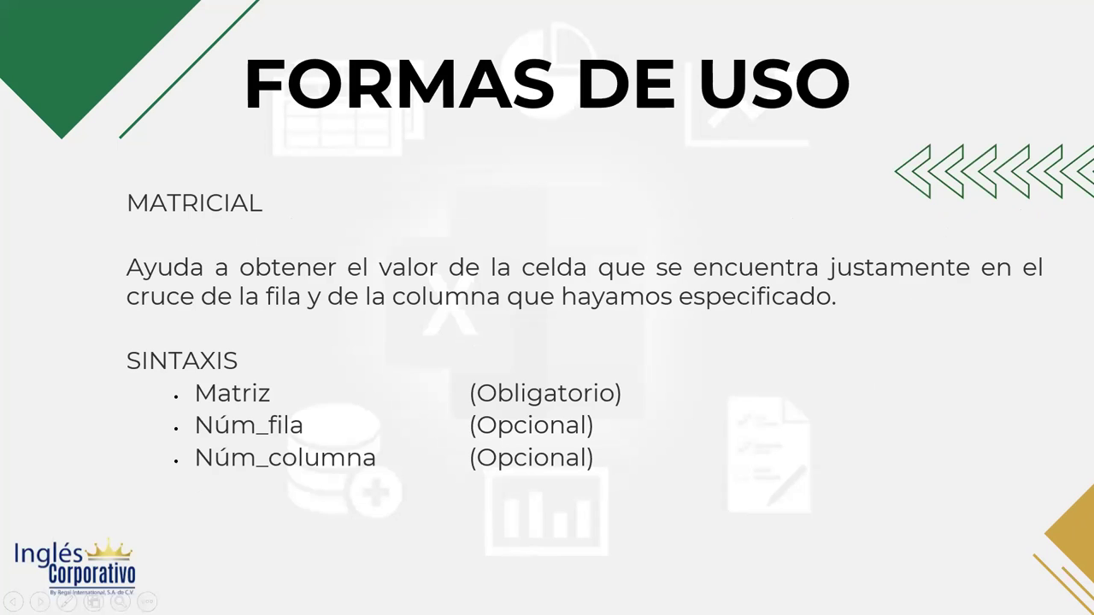
pyautogui.click(645, 149)
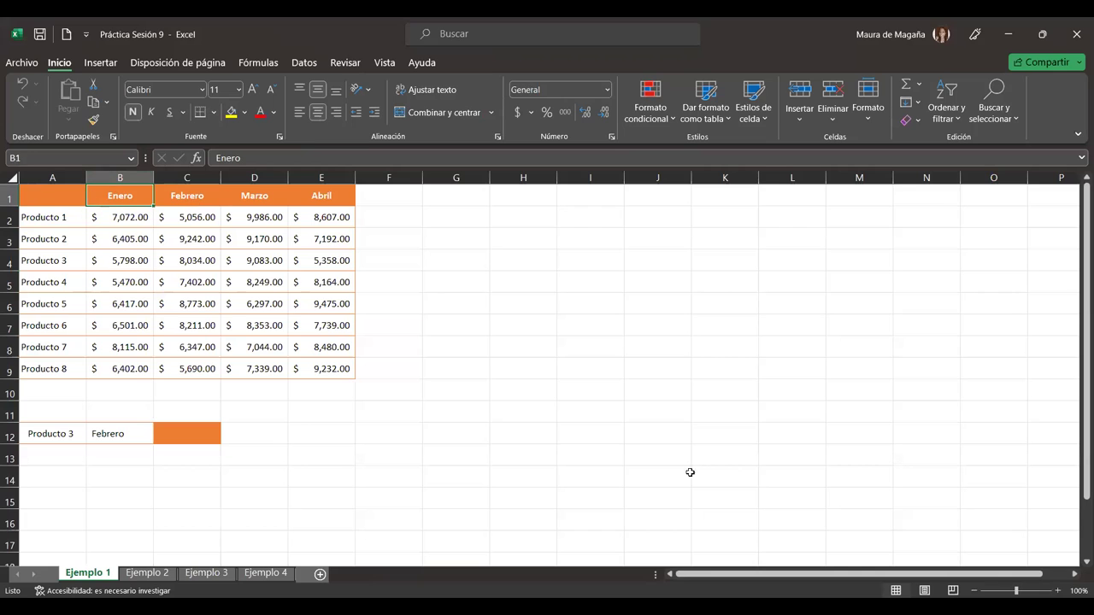
# Step: Zoom the Ejemplo 1 sheet in four increments to 140%
pyautogui.click(1058, 590)
pyautogui.click(1058, 591)
pyautogui.click(1058, 591)
pyautogui.click(1058, 591)
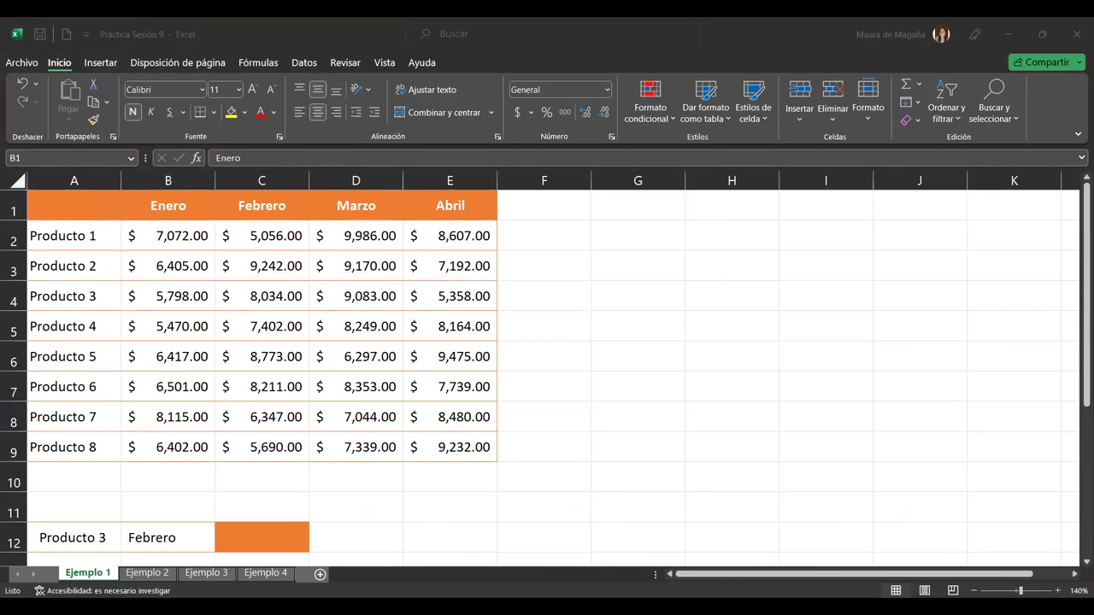
# Step: Bring the Práctica Sesión 9 workbook window into focus
pyautogui.click(1017, 39)
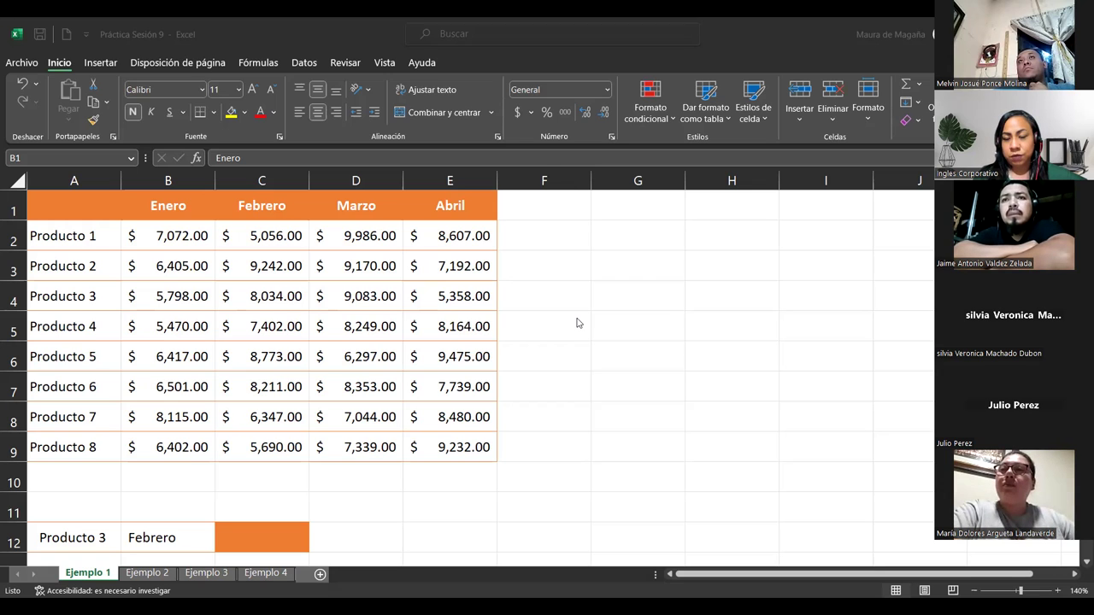
pyautogui.hotkey('alt', 'Tab')
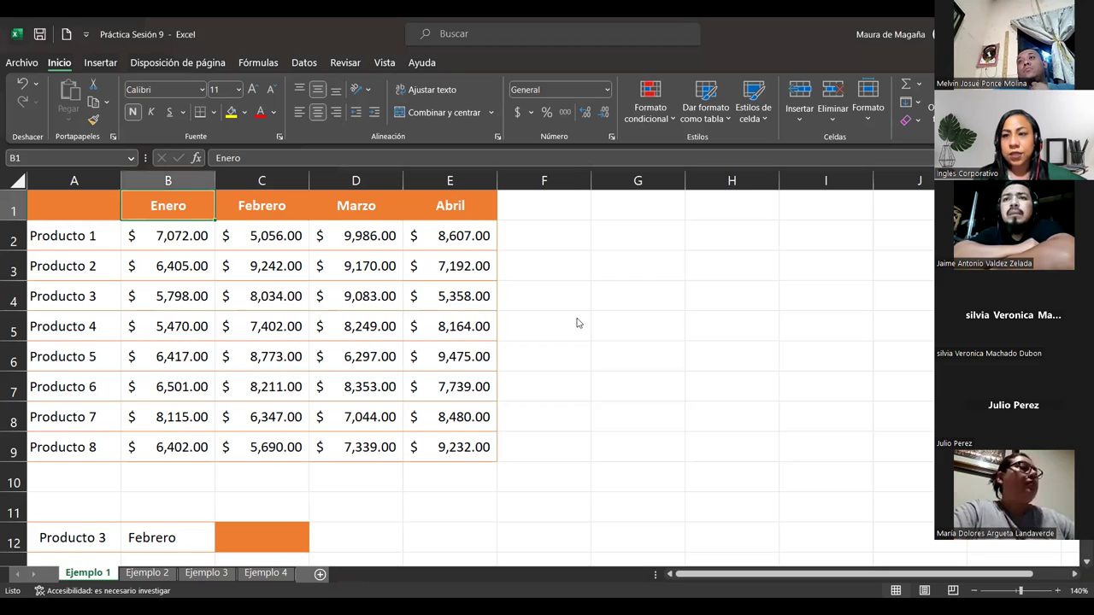
pyautogui.click(193, 240)
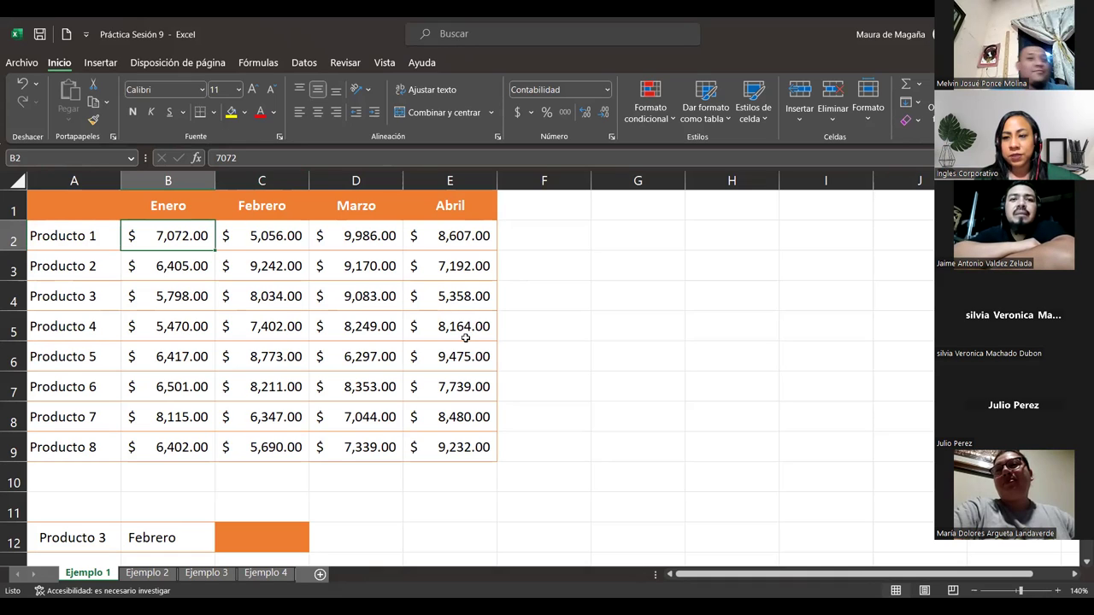
pyautogui.click(380, 331)
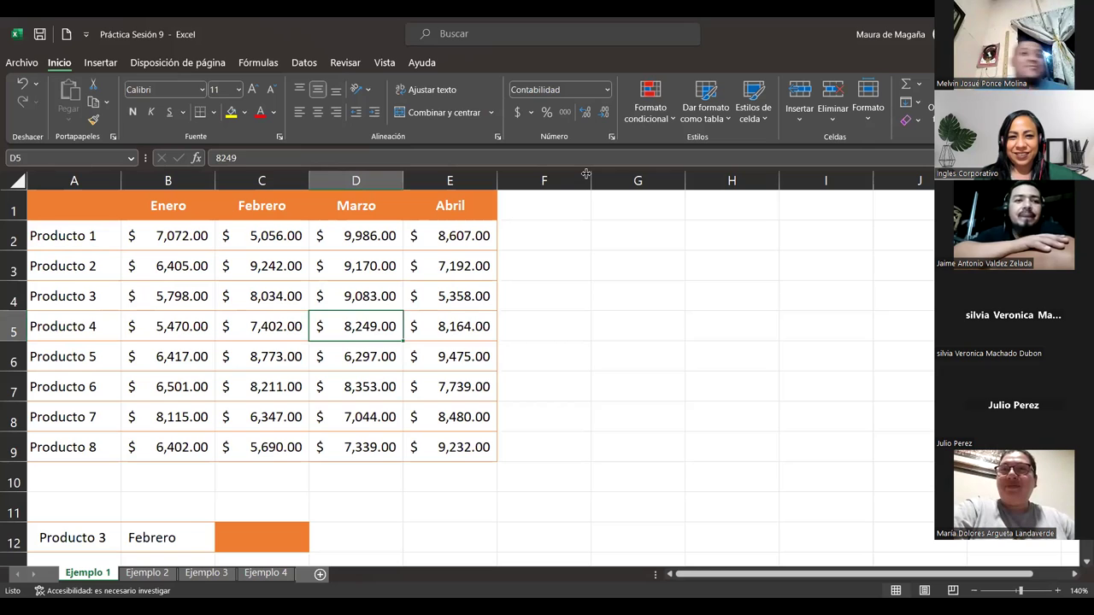
pyautogui.hotkey('alt', 'Tab')
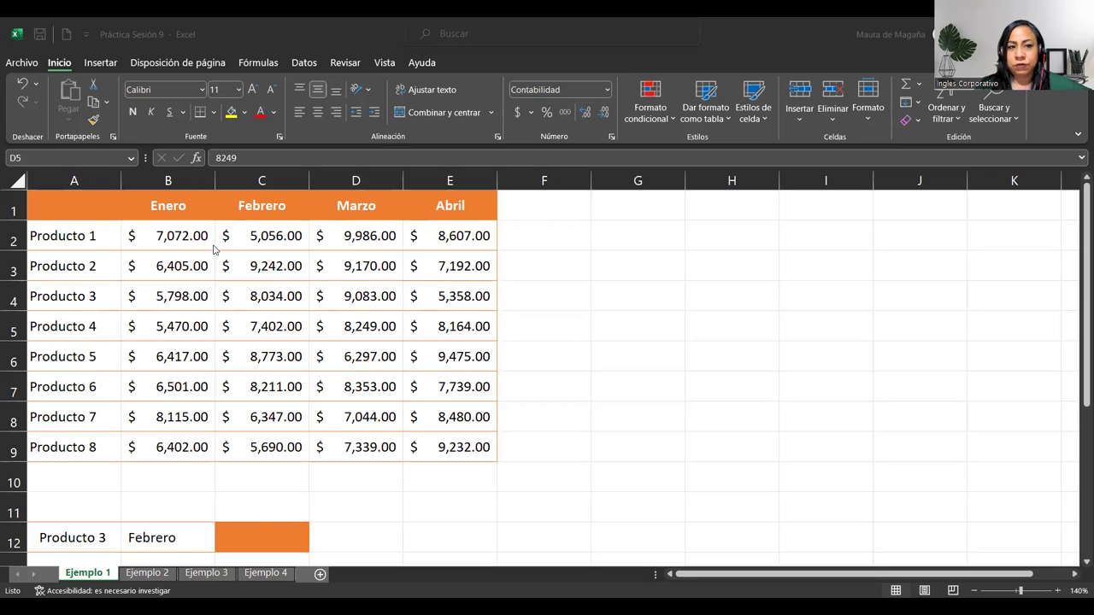
# Step: Select the orange result cell C12, then return focus to the workbook
pyautogui.click(257, 531)
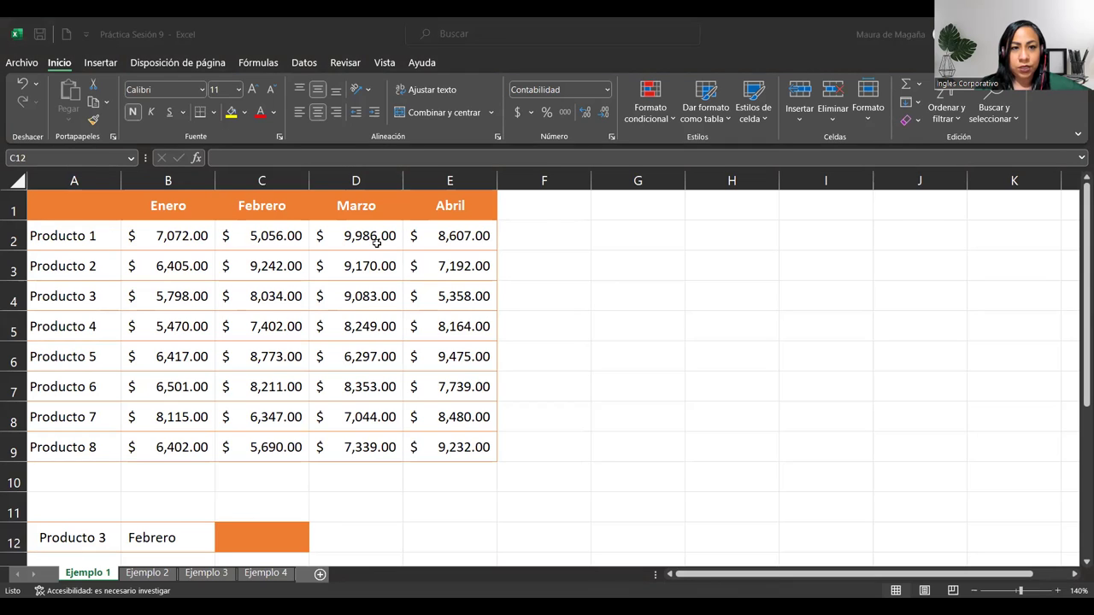
pyautogui.click(534, 581)
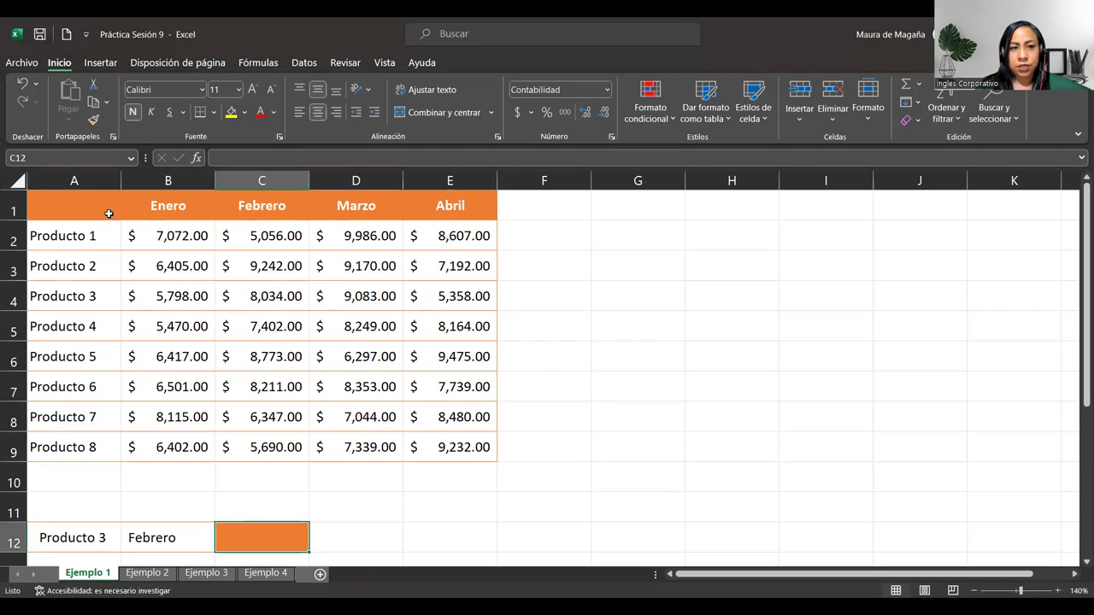
pyautogui.moveTo(88, 212); pyautogui.dragTo(460, 440)
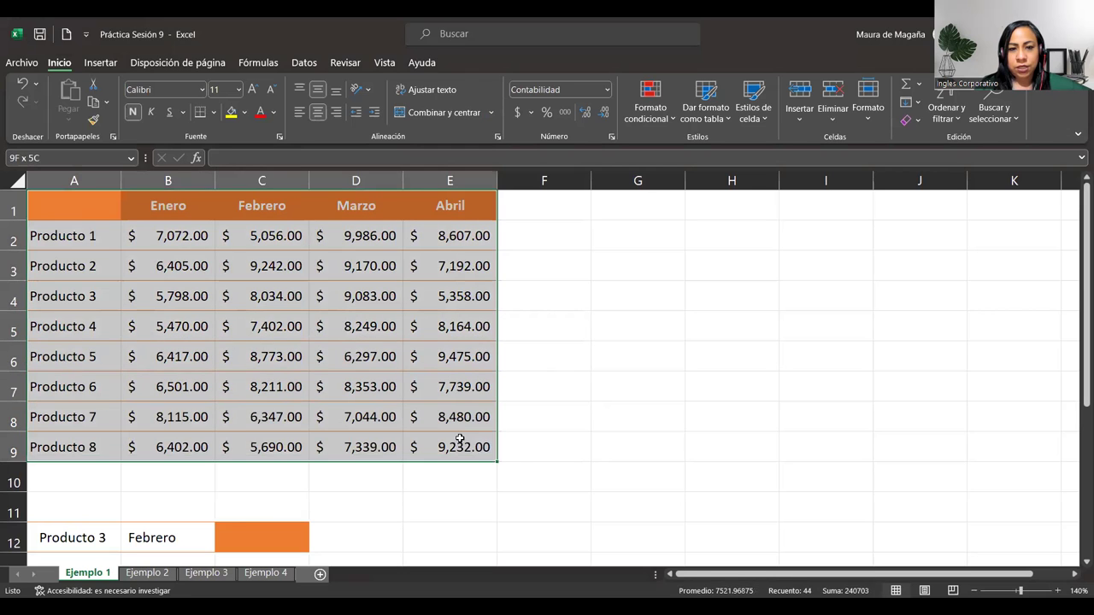
pyautogui.click(394, 363)
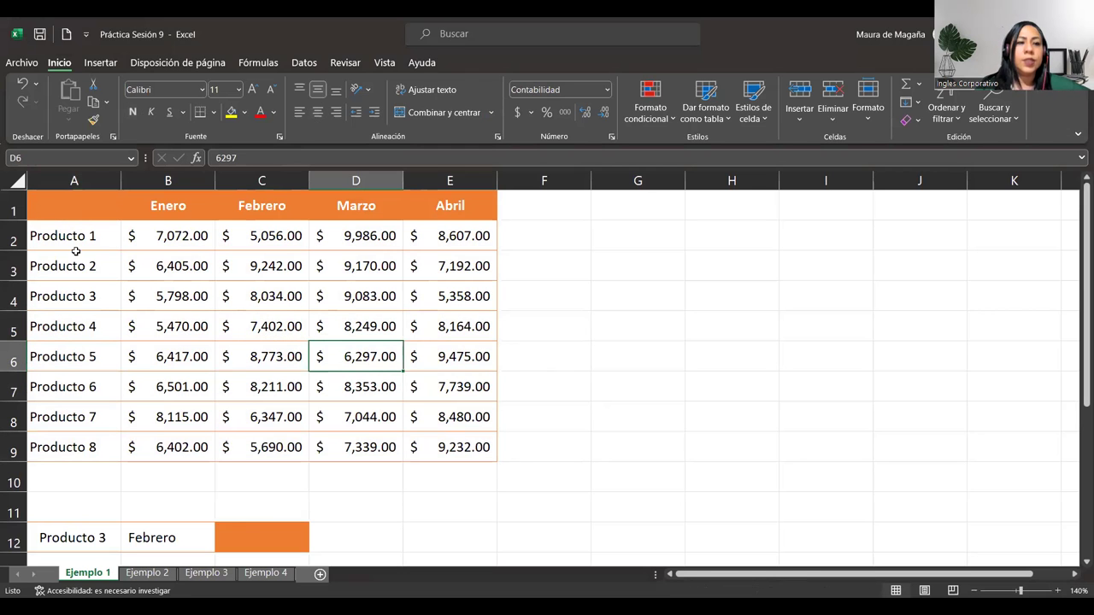
pyautogui.moveTo(140, 235); pyautogui.dragTo(444, 447)
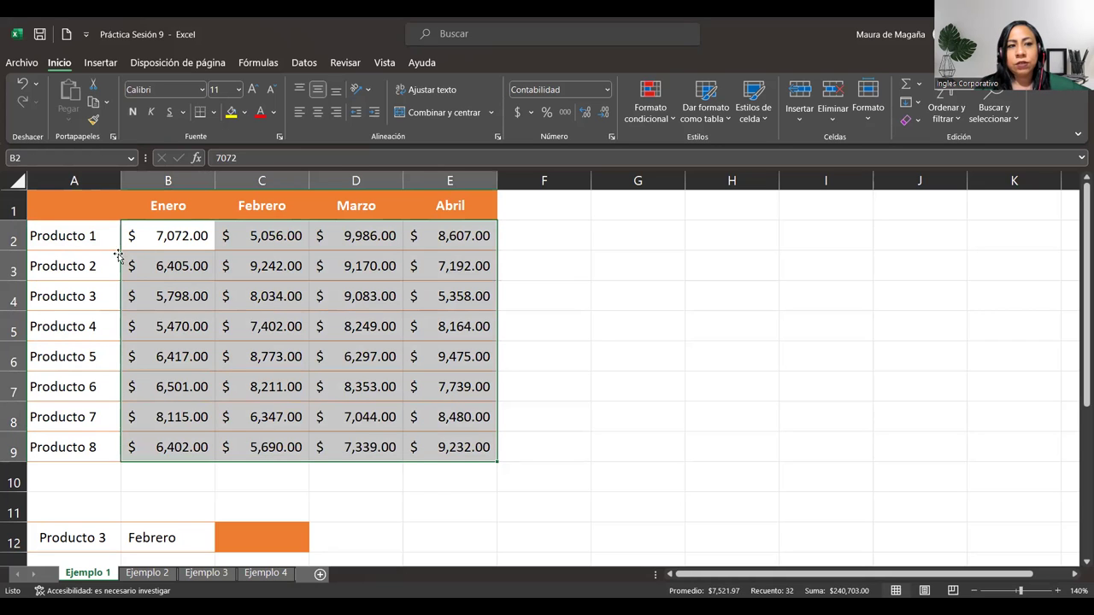
pyautogui.moveTo(56, 209); pyautogui.dragTo(443, 447)
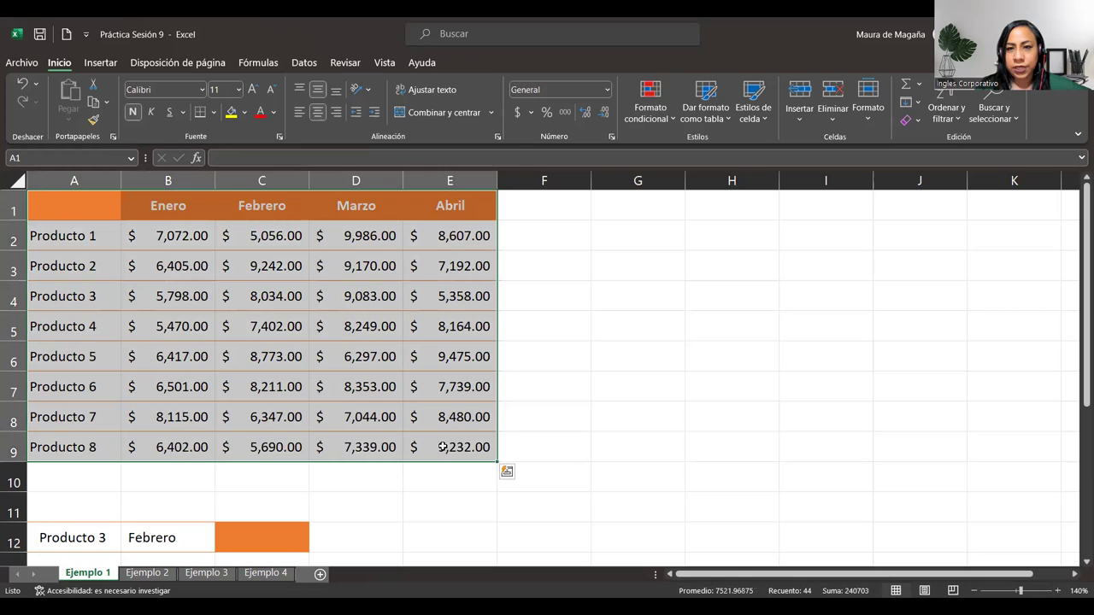
pyautogui.moveTo(186, 236)
pyautogui.mouseDown()
pyautogui.moveTo(440, 381)
pyautogui.moveTo(439, 443)
pyautogui.mouseUp()
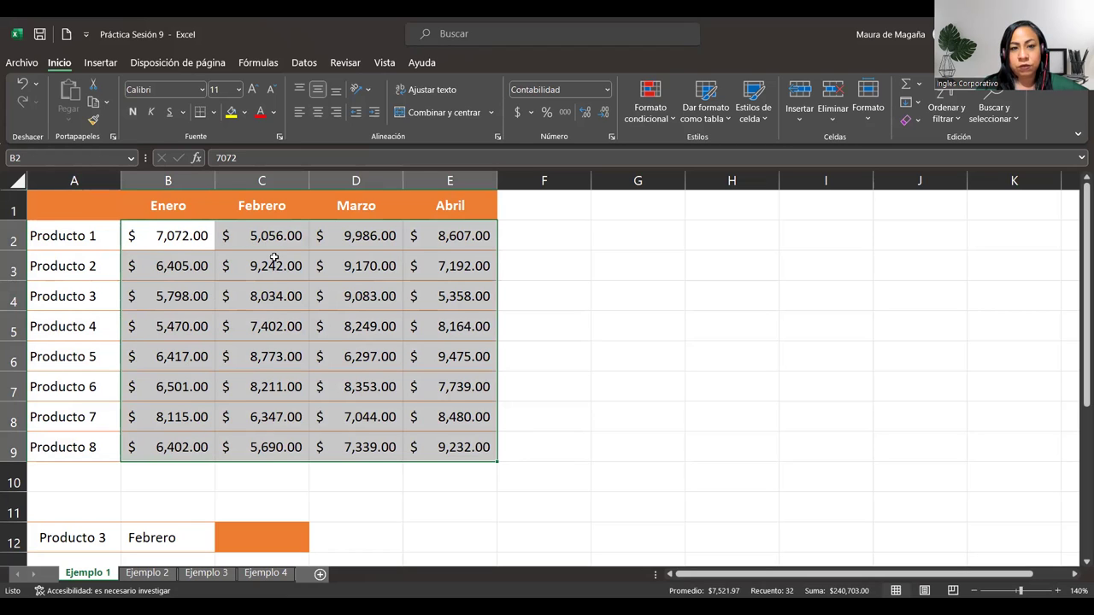
pyautogui.moveTo(354, 265); pyautogui.dragTo(353, 359)
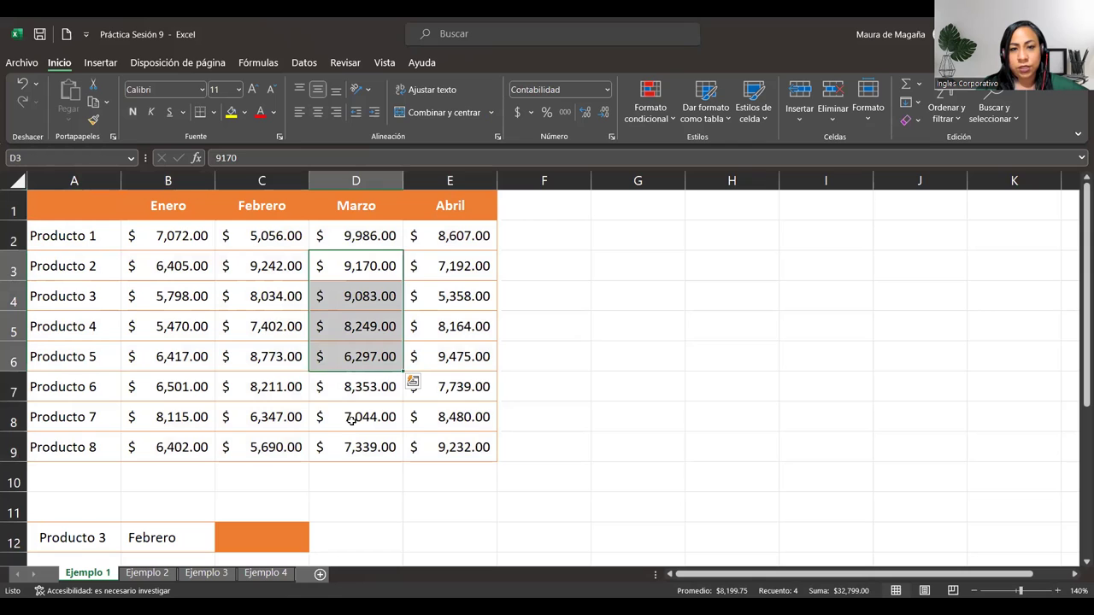
pyautogui.moveTo(417, 232); pyautogui.dragTo(441, 445)
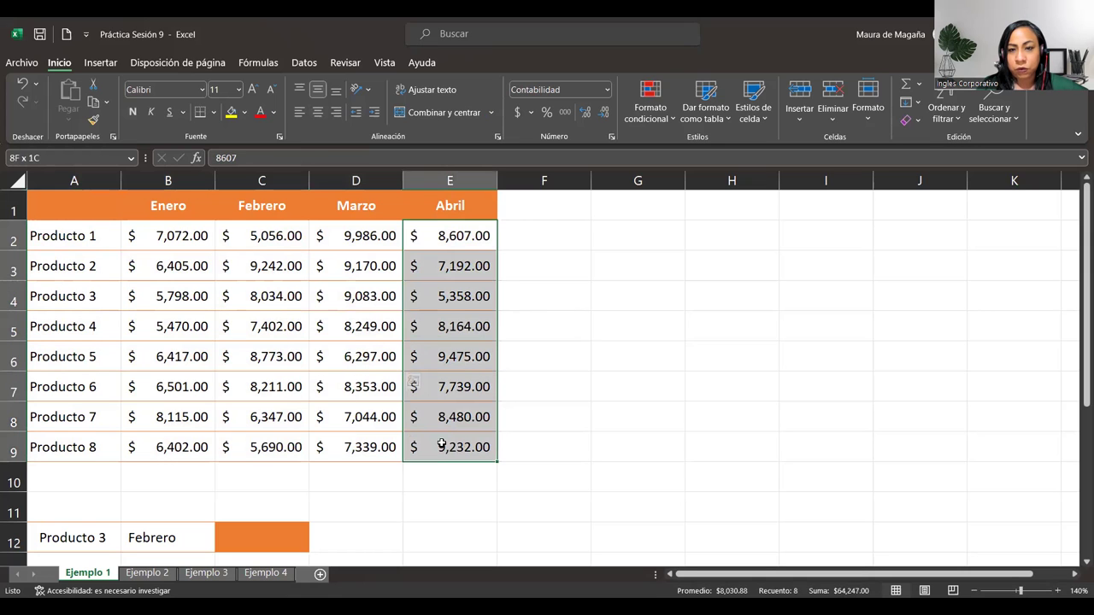
pyautogui.moveTo(129, 234); pyautogui.dragTo(483, 393)
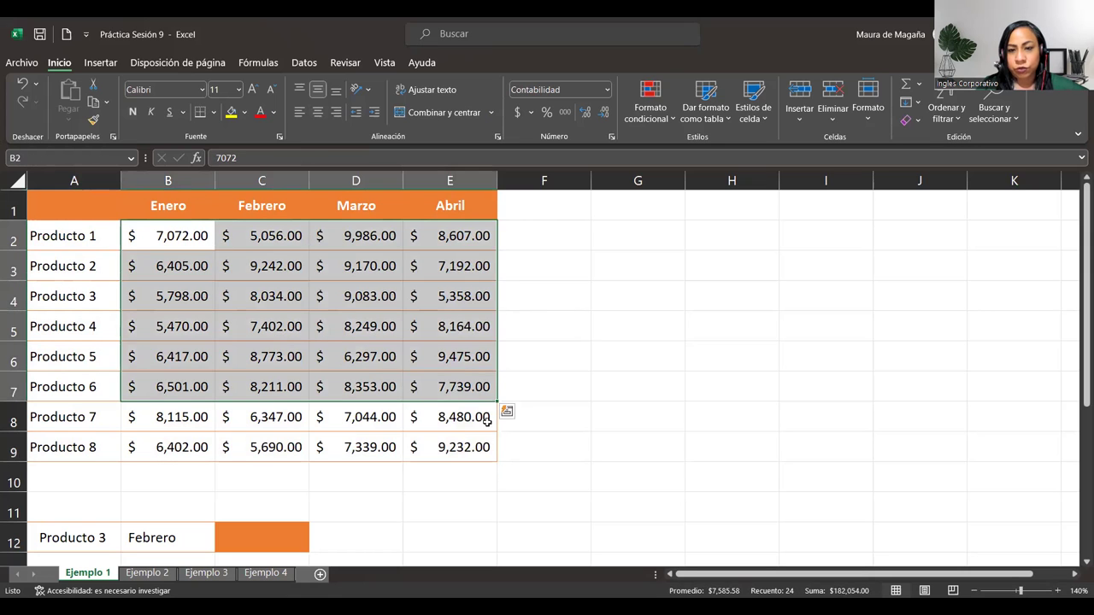
pyautogui.click(474, 456)
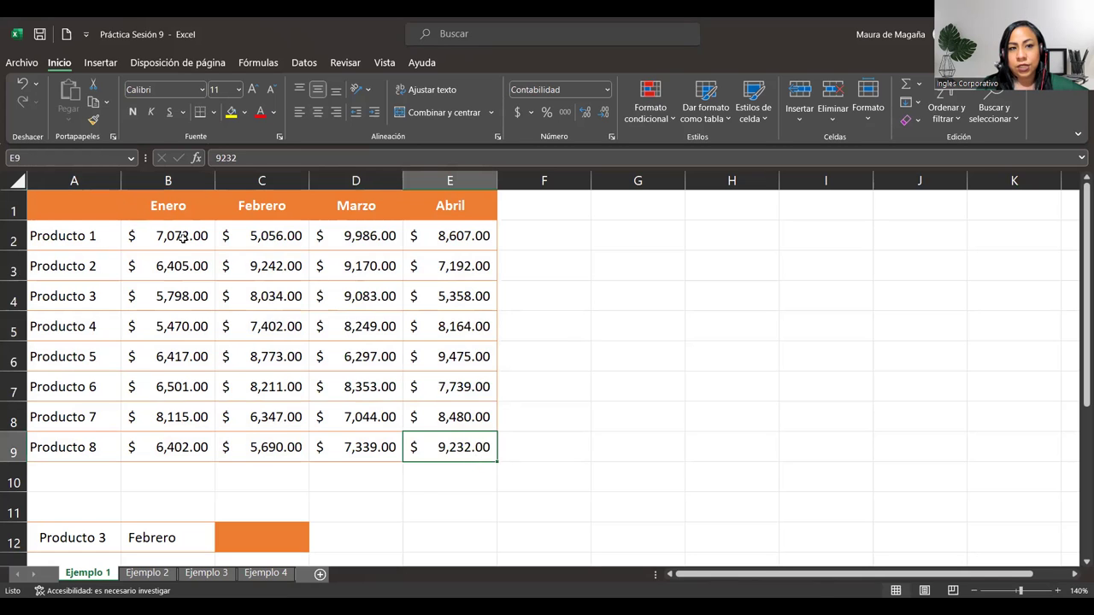
pyautogui.moveTo(182, 238); pyautogui.dragTo(476, 448)
pyautogui.click(318, 233)
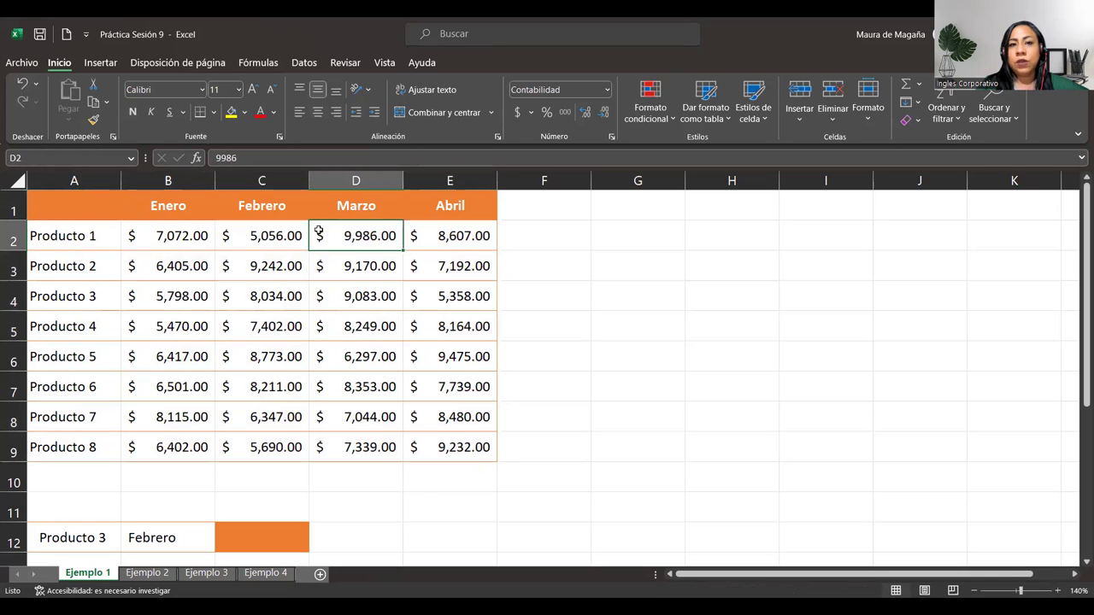
pyautogui.moveTo(140, 231); pyautogui.dragTo(372, 239)
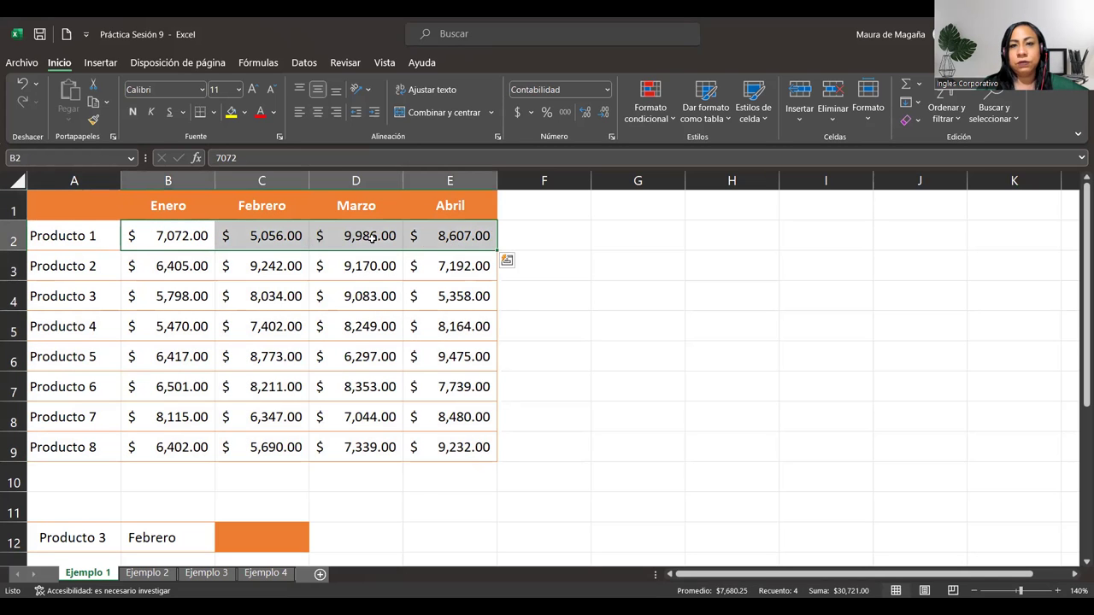
pyautogui.moveTo(182, 268); pyautogui.dragTo(443, 268)
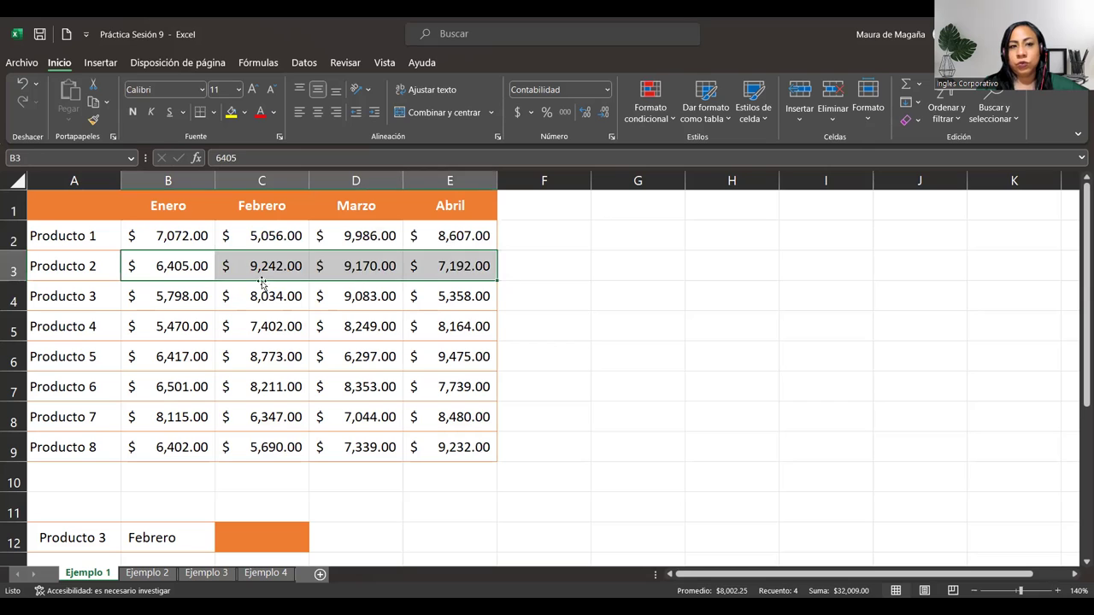
pyautogui.moveTo(195, 301); pyautogui.dragTo(461, 305)
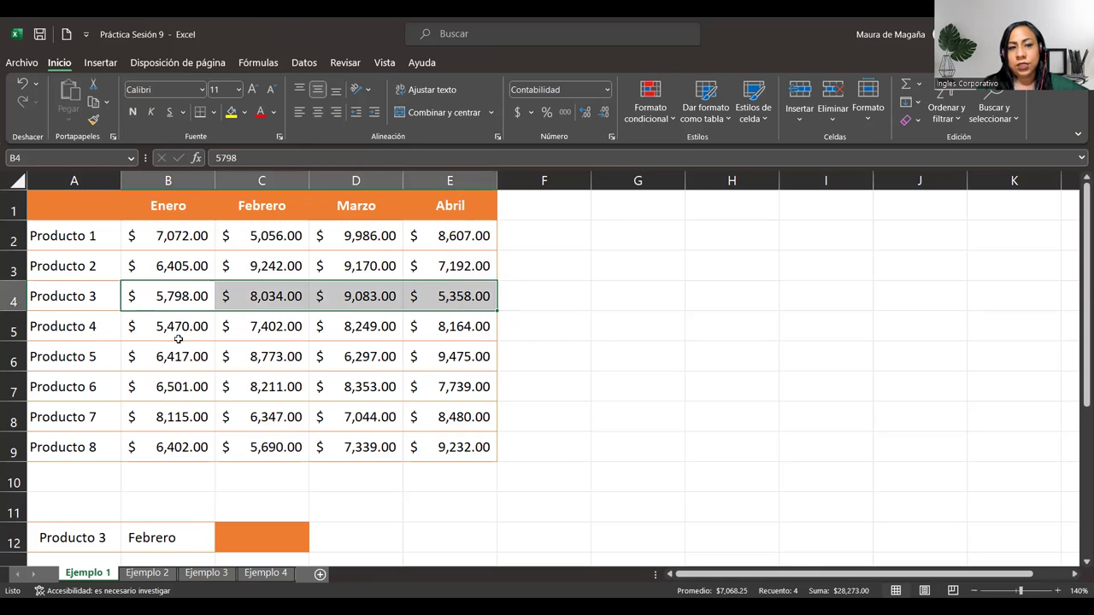
pyautogui.click(345, 317)
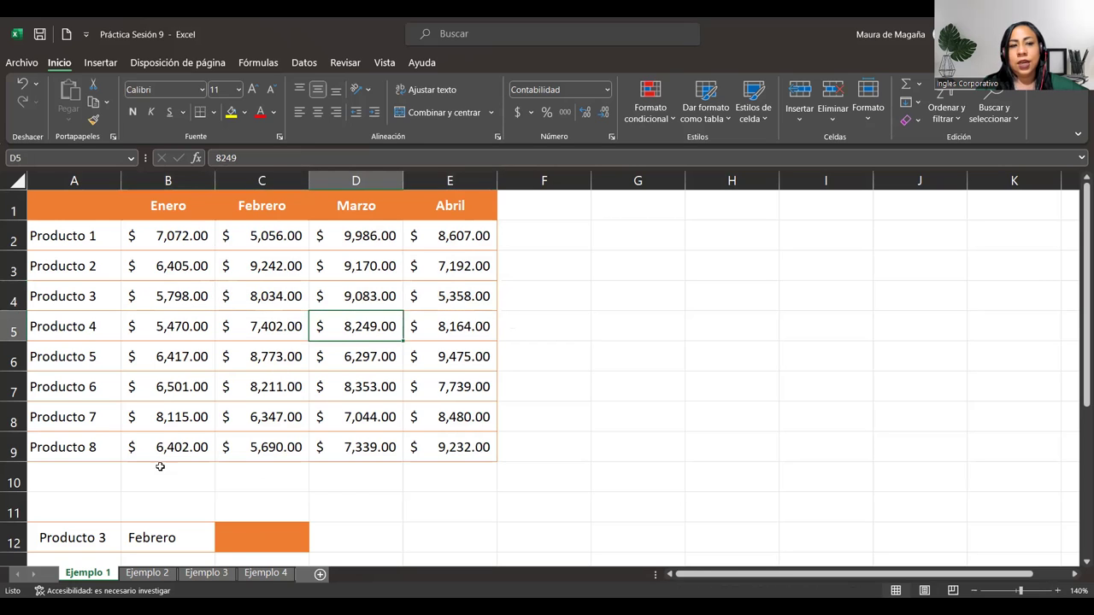
pyautogui.moveTo(39, 197); pyautogui.dragTo(471, 446)
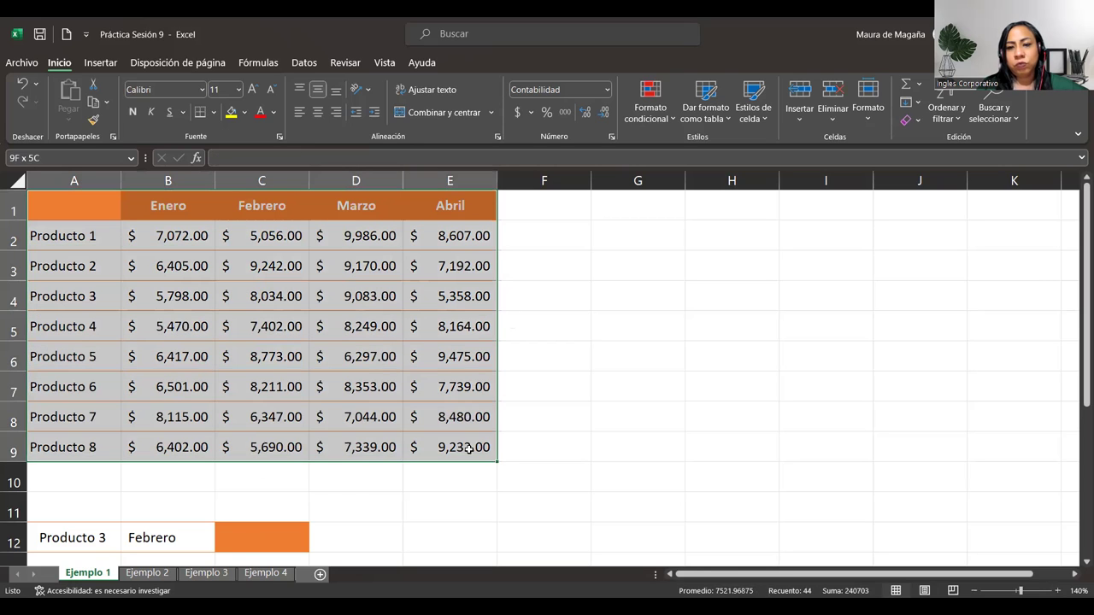
pyautogui.moveTo(44, 196); pyautogui.dragTo(494, 451)
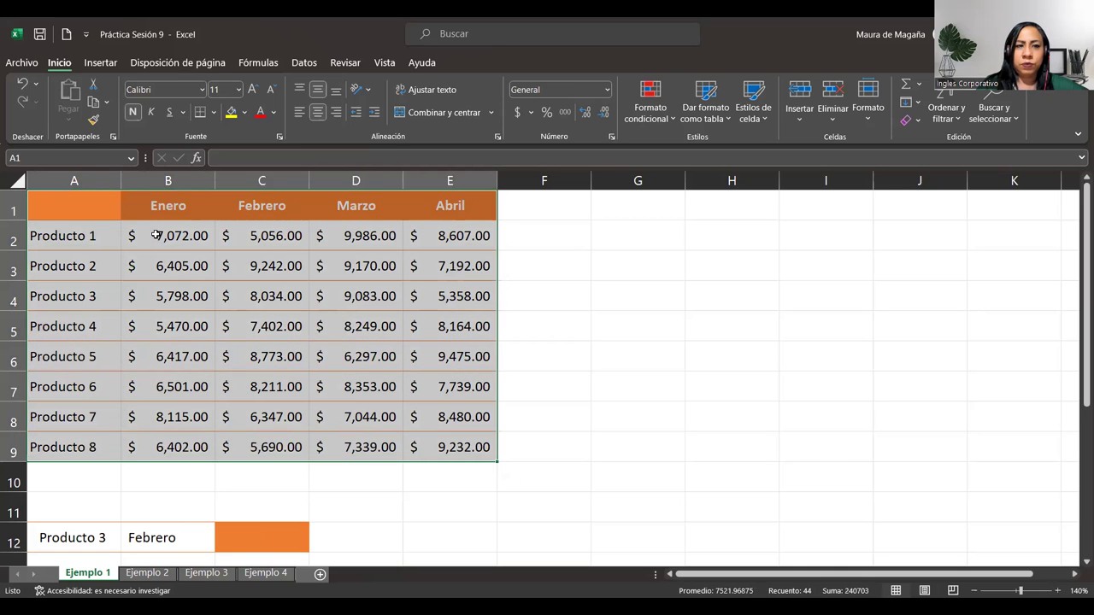
pyautogui.click(156, 234)
pyautogui.doubleClick(197, 236)
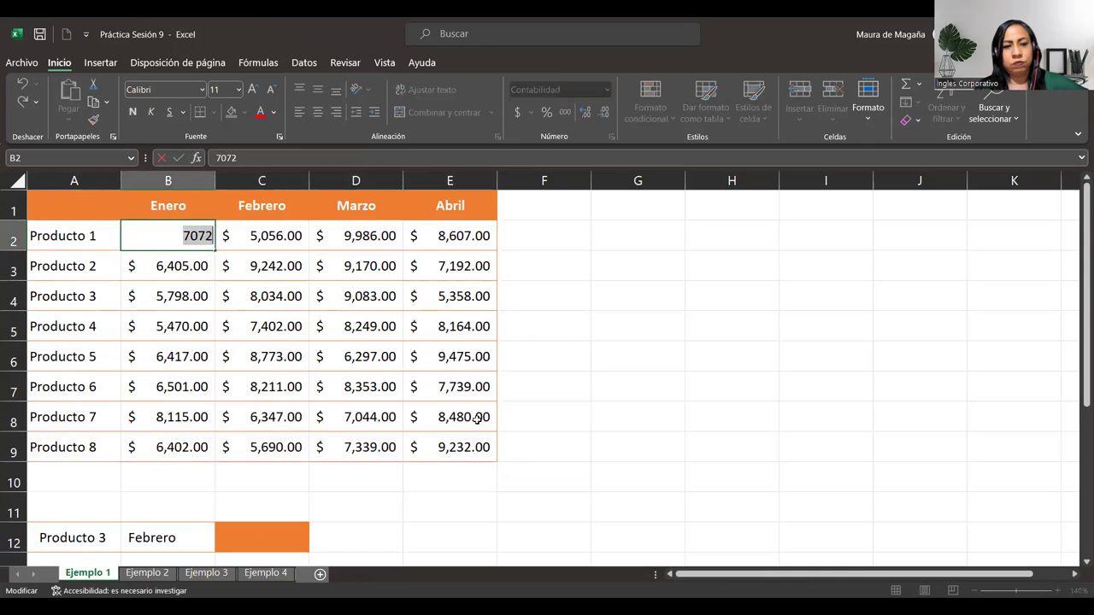
pyautogui.press('Escape')
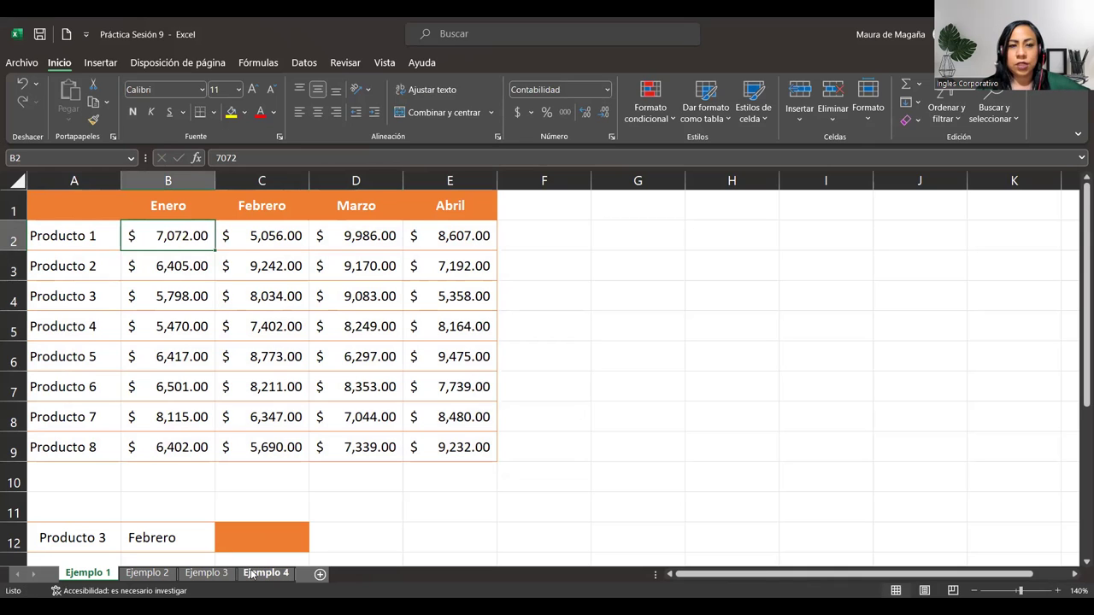
pyautogui.moveTo(154, 224); pyautogui.dragTo(438, 438)
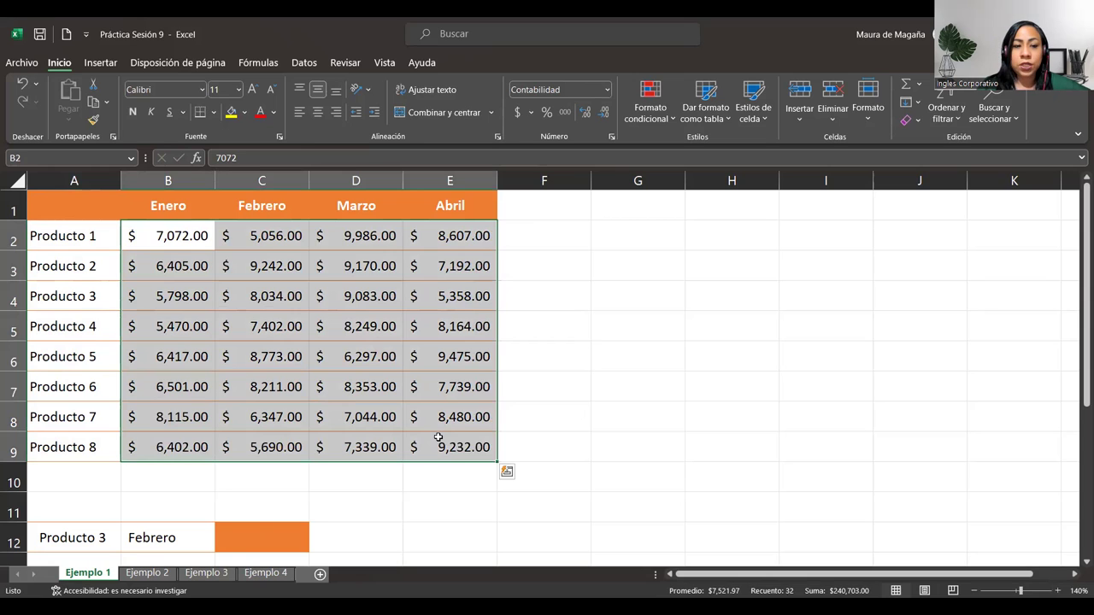
pyautogui.click(275, 538)
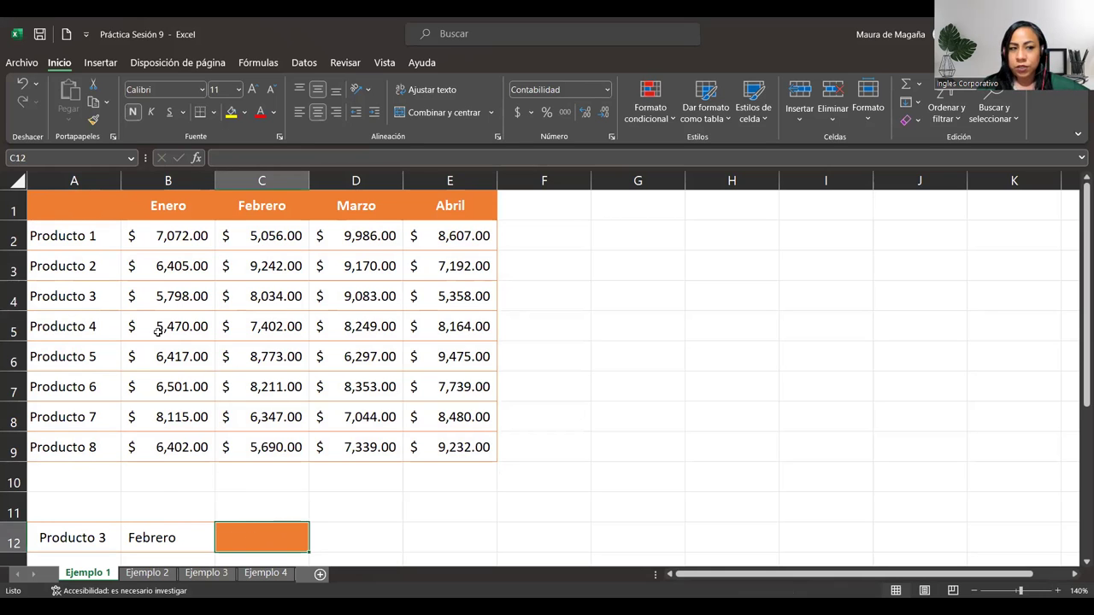
# Step: Highlight the Producto 3 row and Febrero column, then select C12 for the result
pyautogui.click(8, 296)
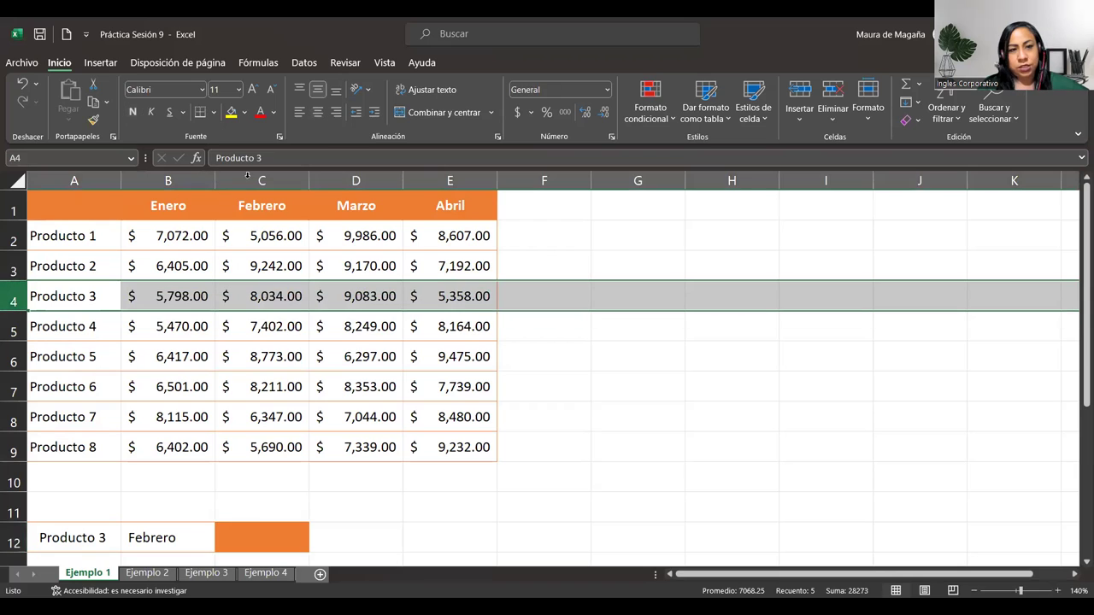
pyautogui.keyDown('ctrl'); pyautogui.click(272, 172); pyautogui.keyUp('ctrl')
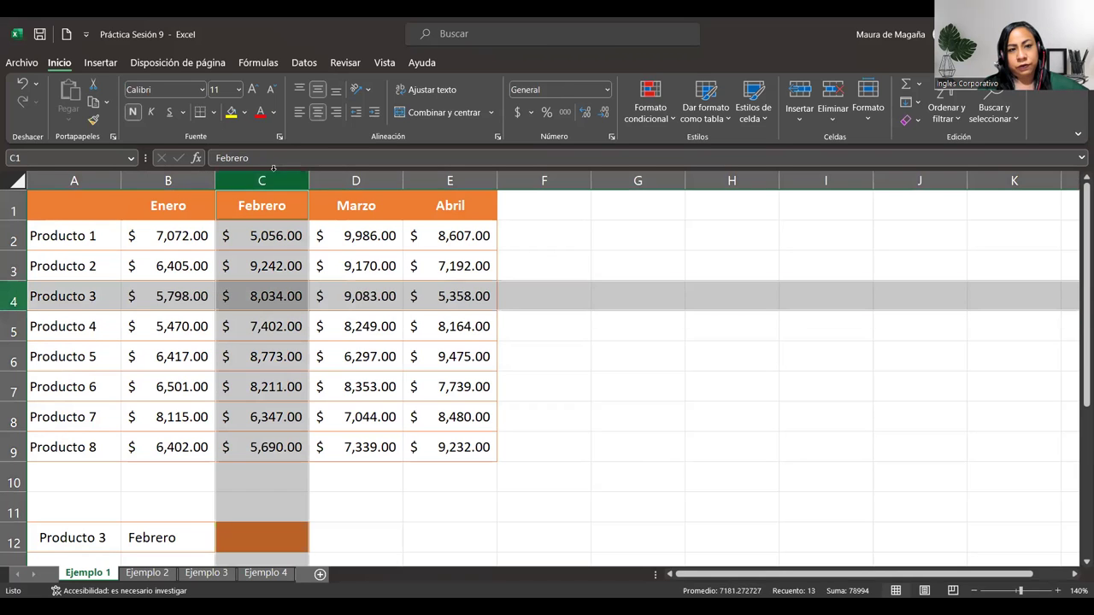
pyautogui.keyDown('ctrl'); pyautogui.click(277, 291); pyautogui.keyUp('ctrl')
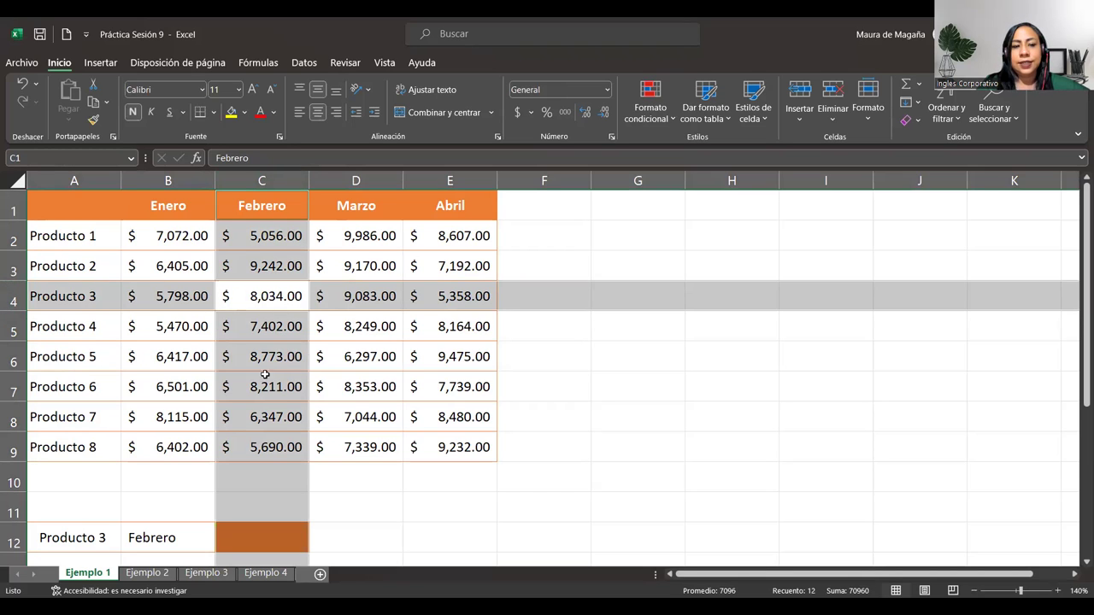
pyautogui.click(265, 534)
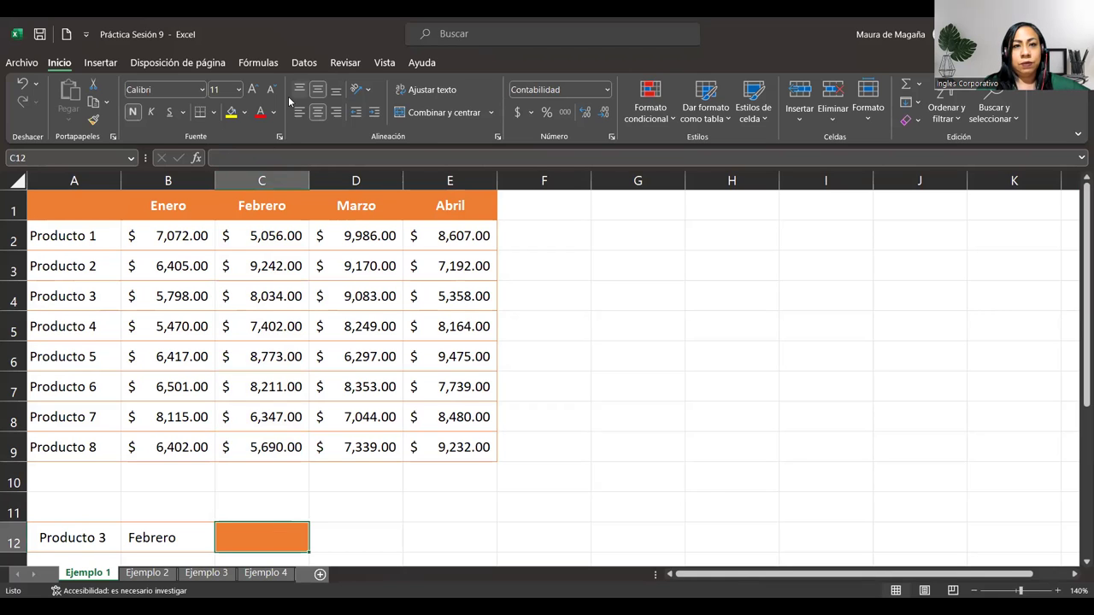
# Step: Insert INDICE into C12 from the Fórmulas tab's Búsqueda y referencia list
pyautogui.click(178, 63)
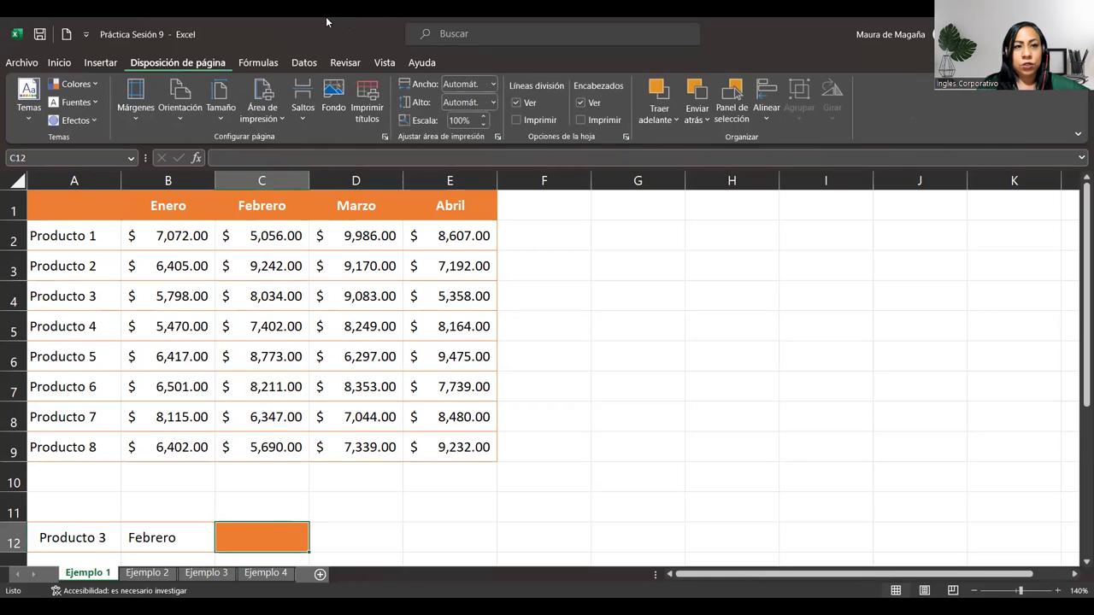
pyautogui.click(259, 63)
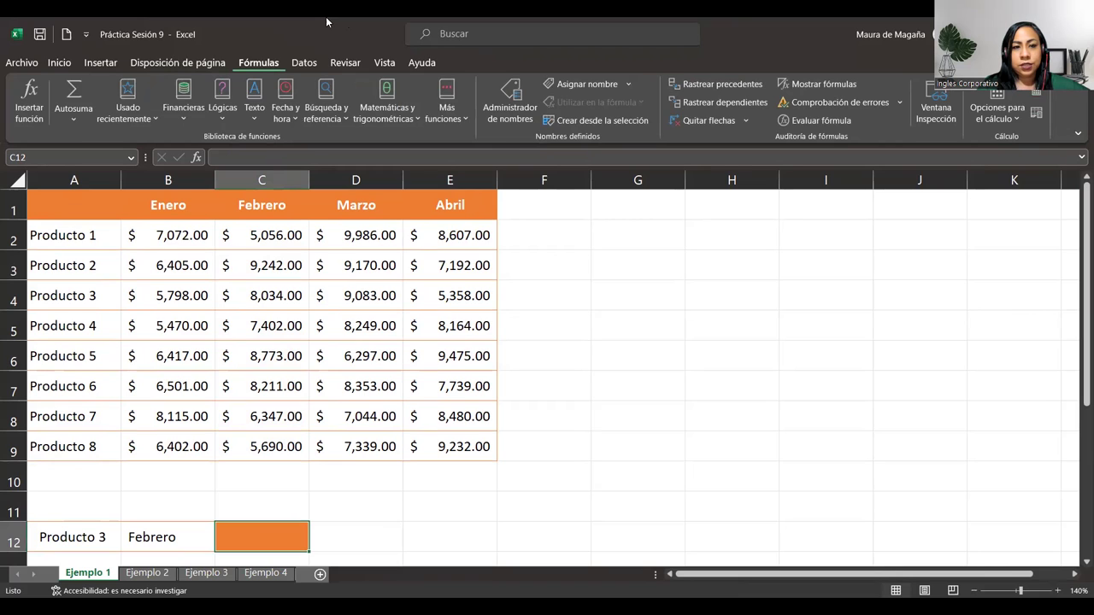
pyautogui.click(330, 113)
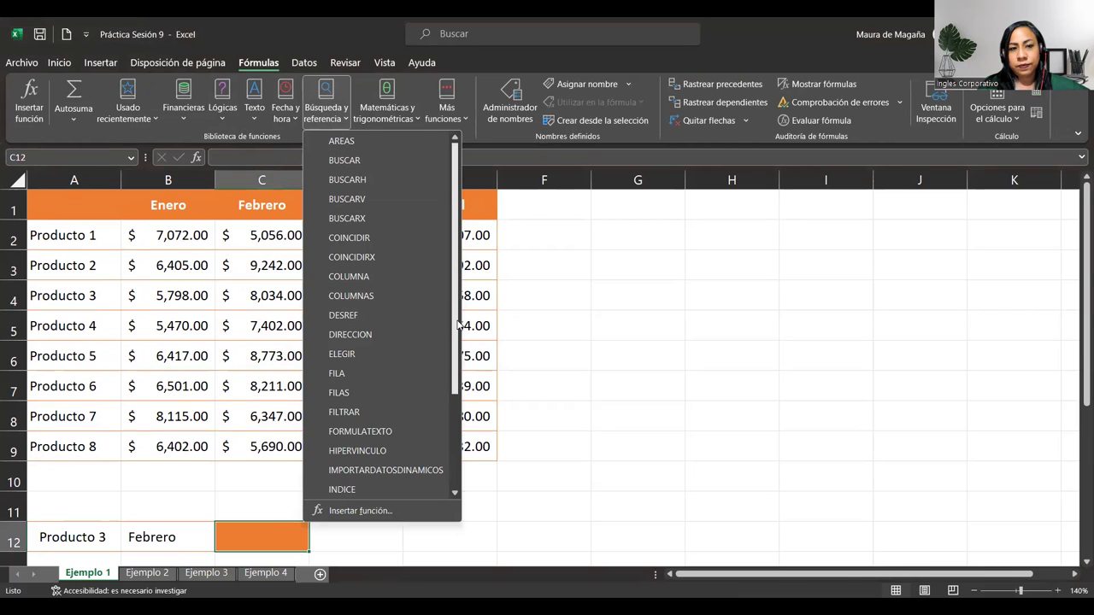
pyautogui.scroll(-2, 379, 397)
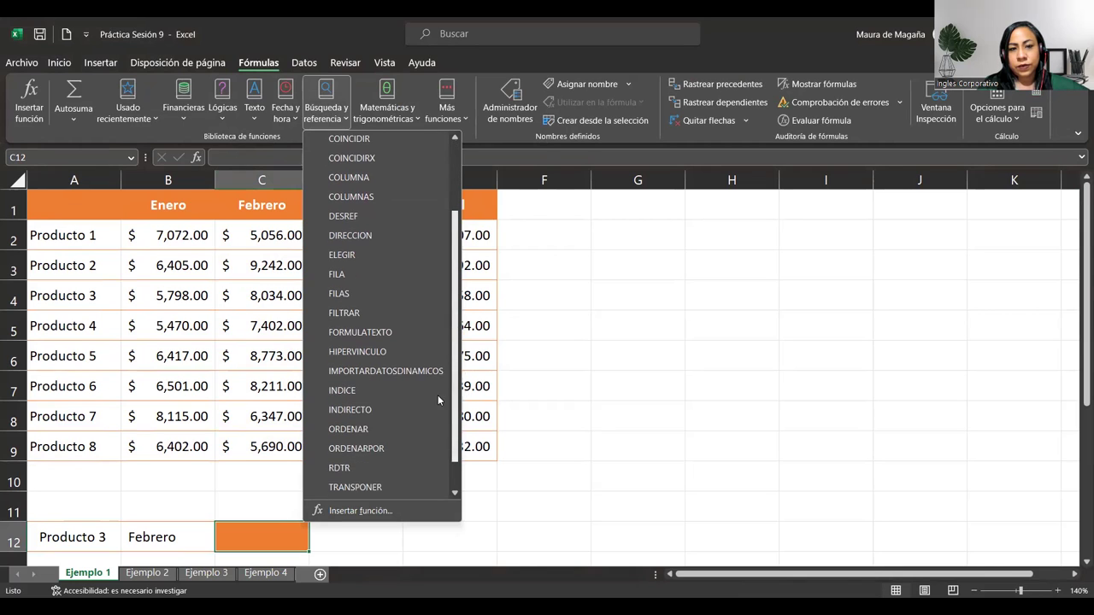
pyautogui.moveTo(341, 489)
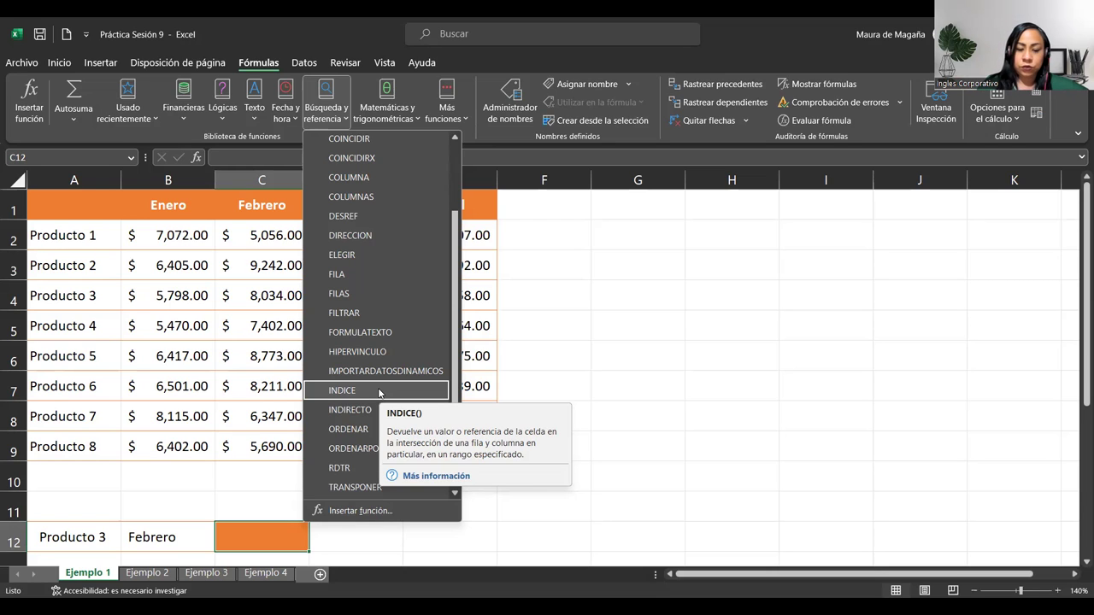
pyautogui.click(379, 393)
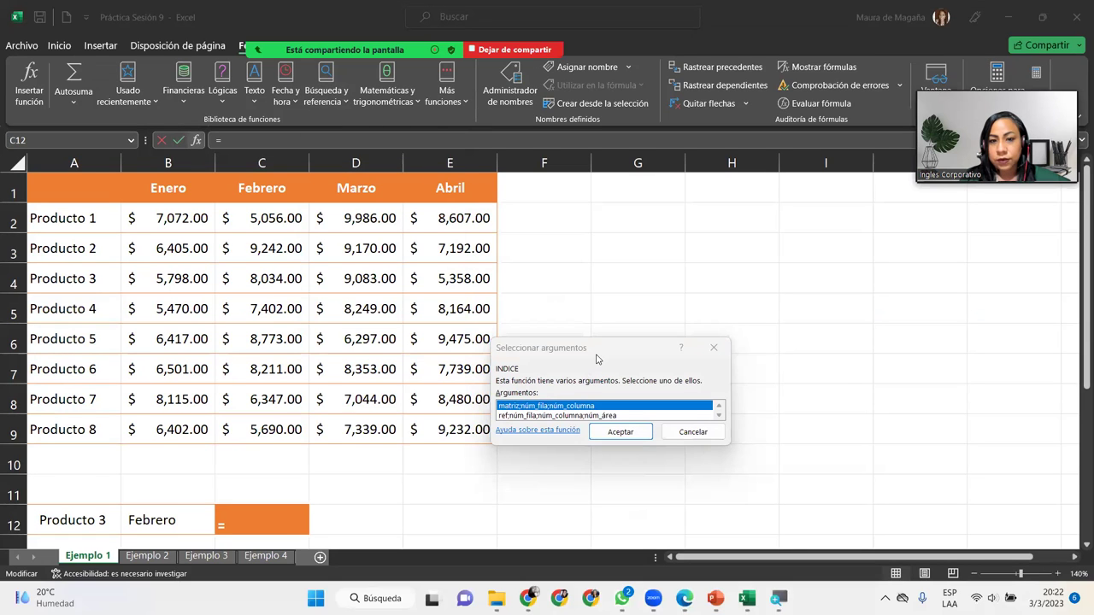
pyautogui.click(596, 351)
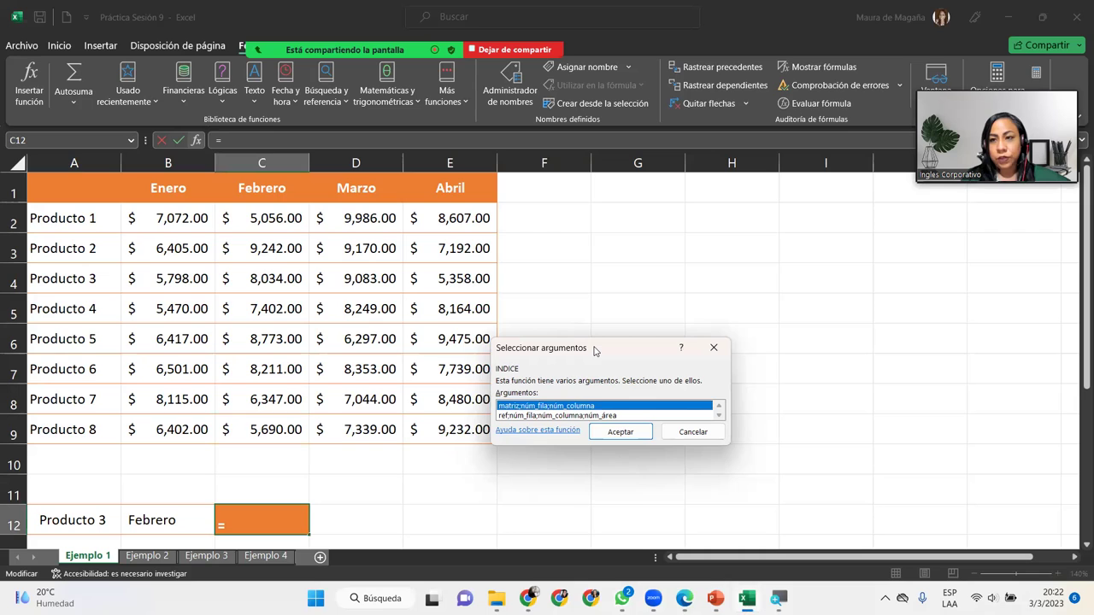
pyautogui.moveTo(596, 352); pyautogui.dragTo(576, 372)
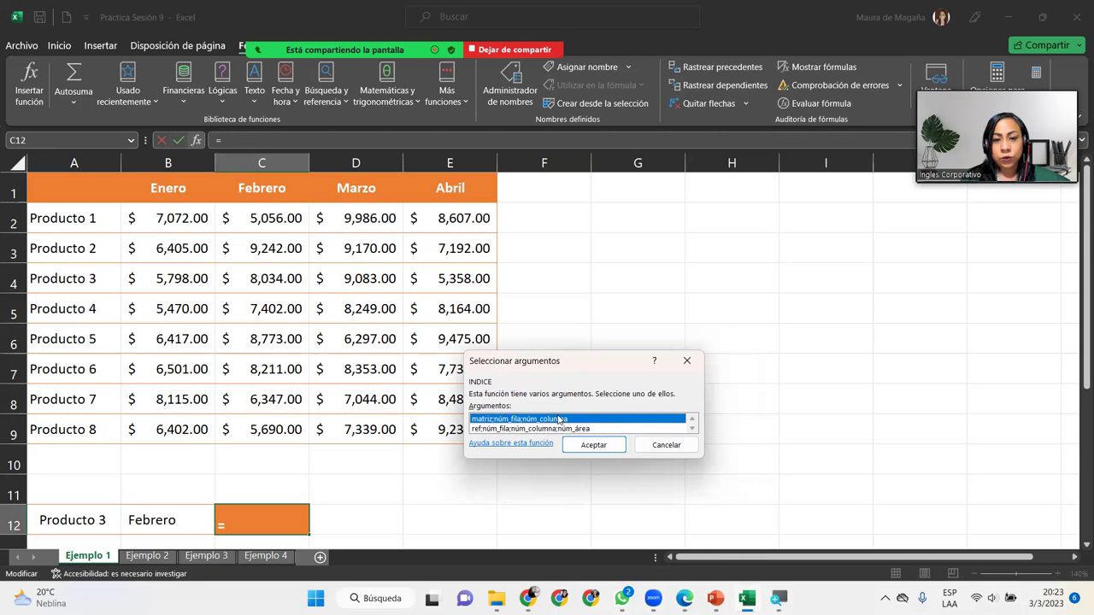
# Step: Choose the matriz;núm_fila;núm_columna form, set Matriz to B2:E9, and move into Núm_fila
pyautogui.click(585, 442)
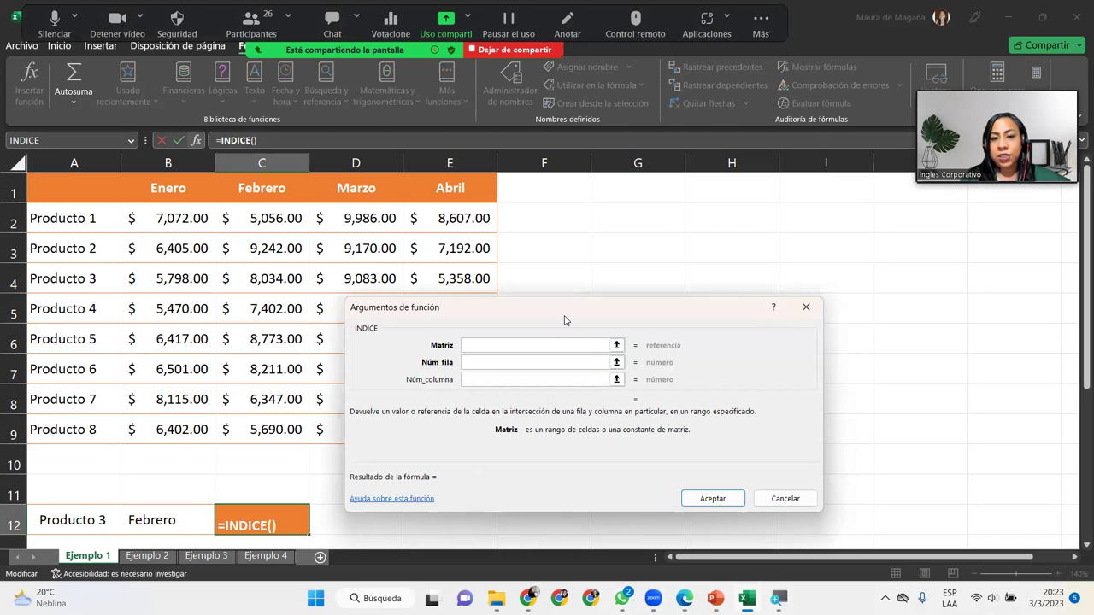
pyautogui.moveTo(564, 320); pyautogui.dragTo(744, 299)
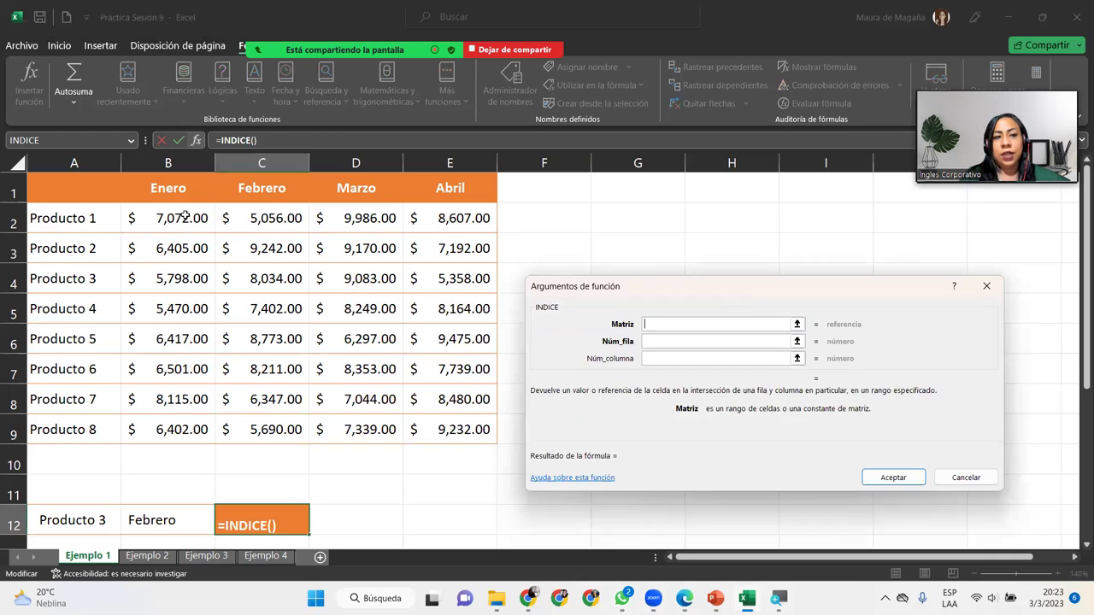
pyautogui.moveTo(184, 215); pyautogui.dragTo(447, 429)
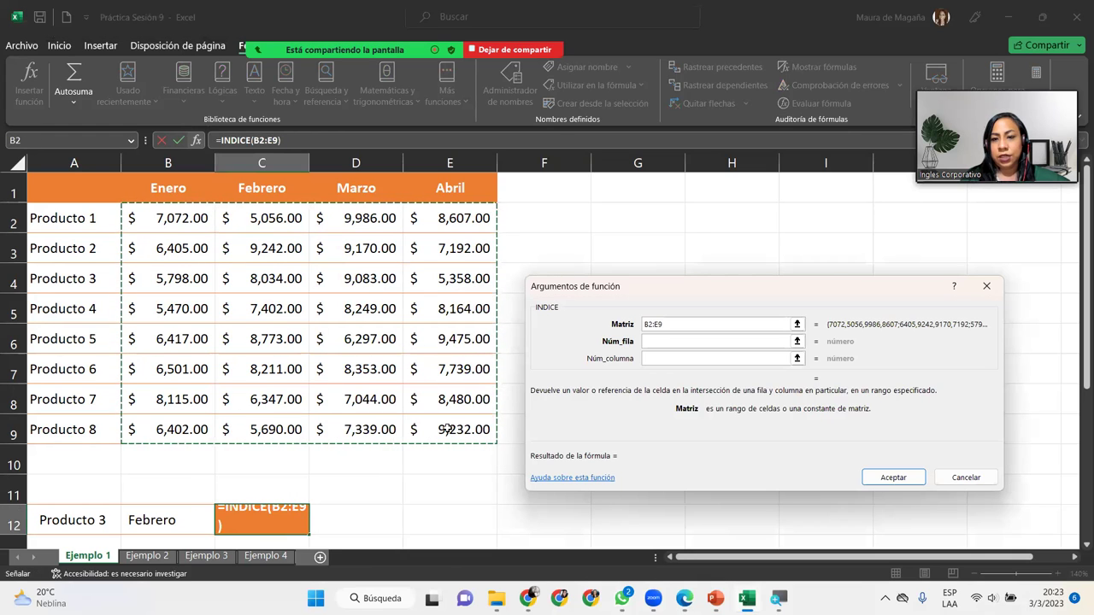
pyautogui.click(729, 339)
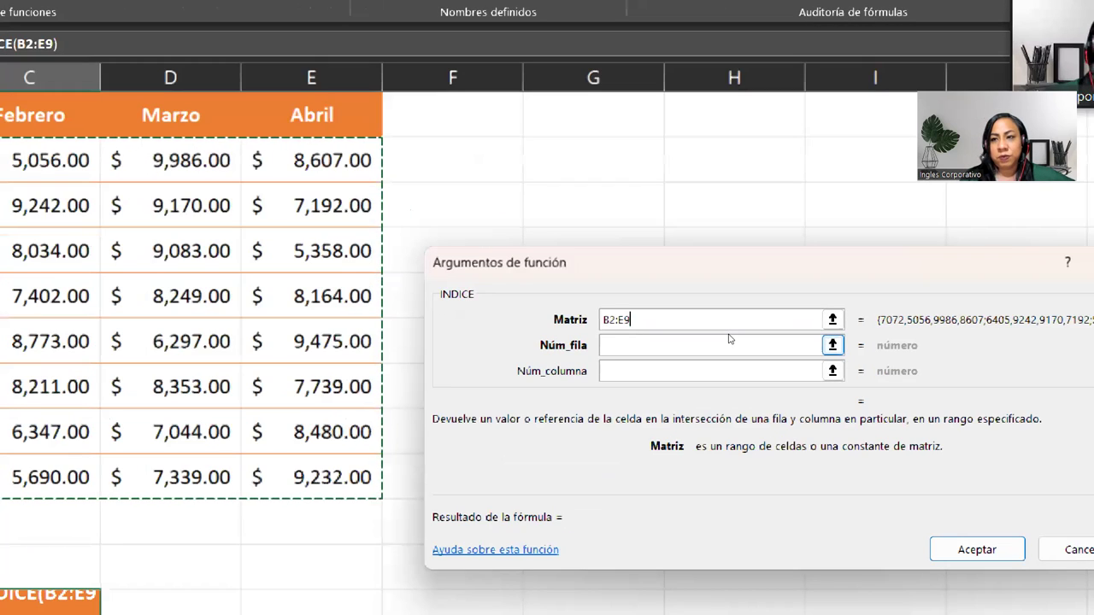
pyautogui.click(714, 341)
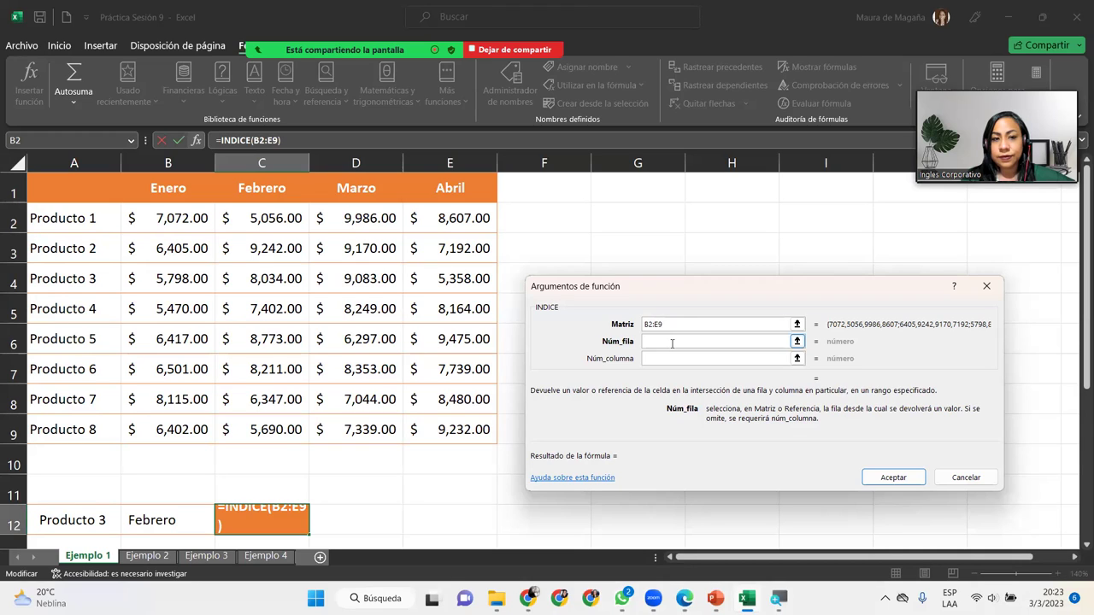
# Step: Set the INDICE row number to 3 and column number to 2, previewing $8,034.00
pyautogui.write('3')
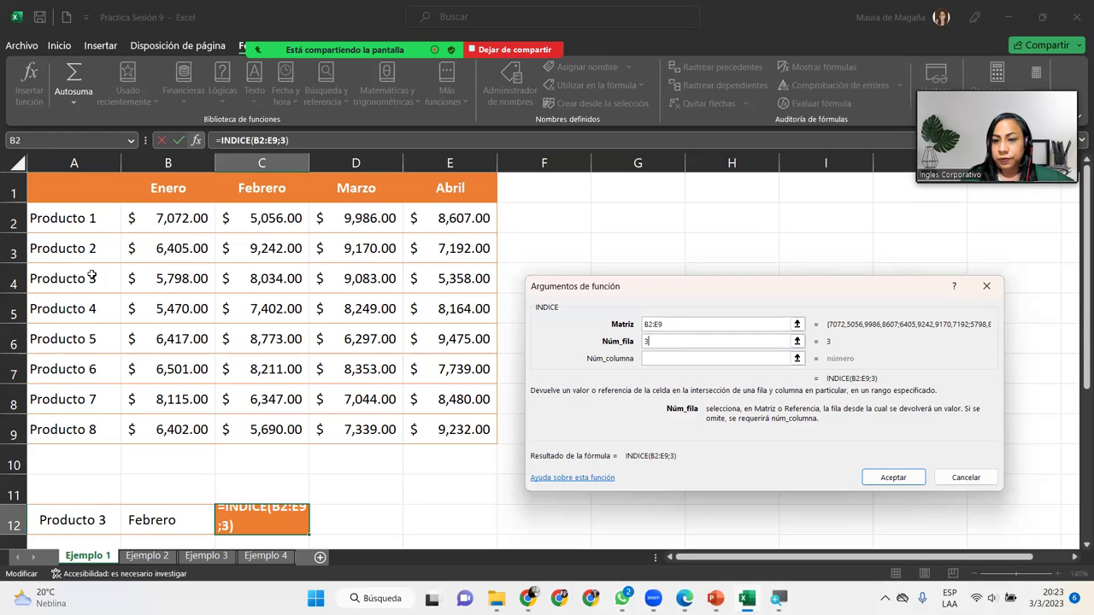
pyautogui.click(706, 357)
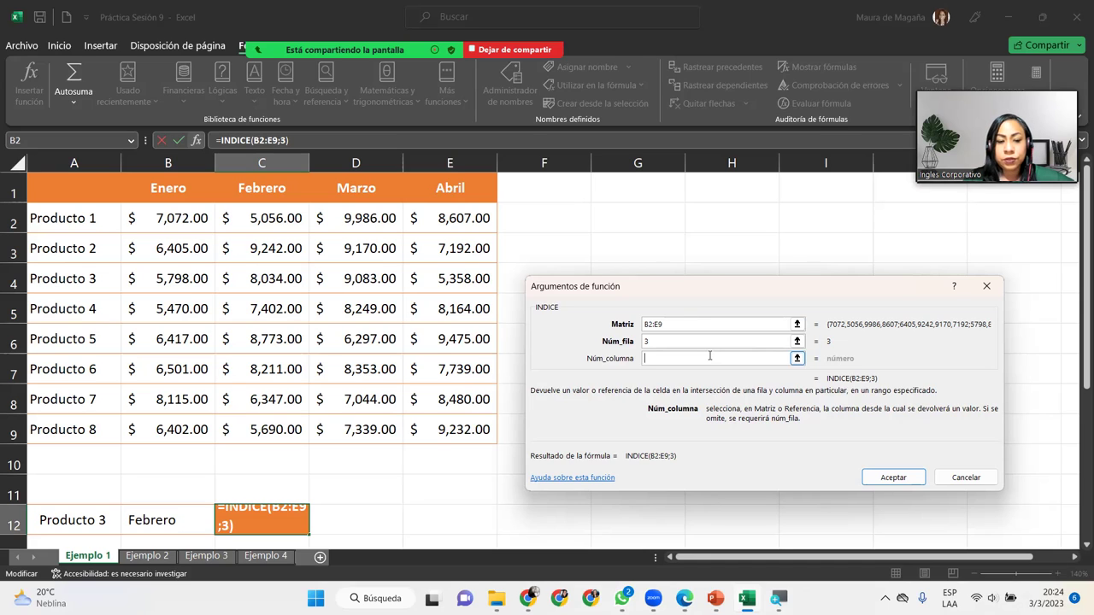
pyautogui.write('2')
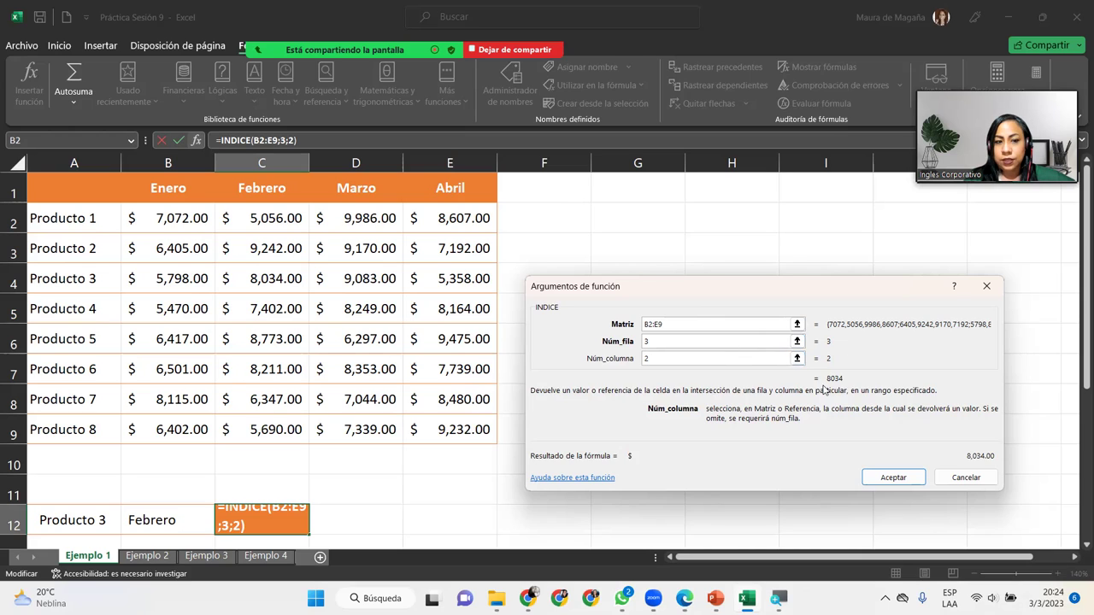
# Step: Confirm =INDICE(B2:E9;3;2) in C12, showing $8,034.00, and zoom the sheet out slightly
pyautogui.click(892, 478)
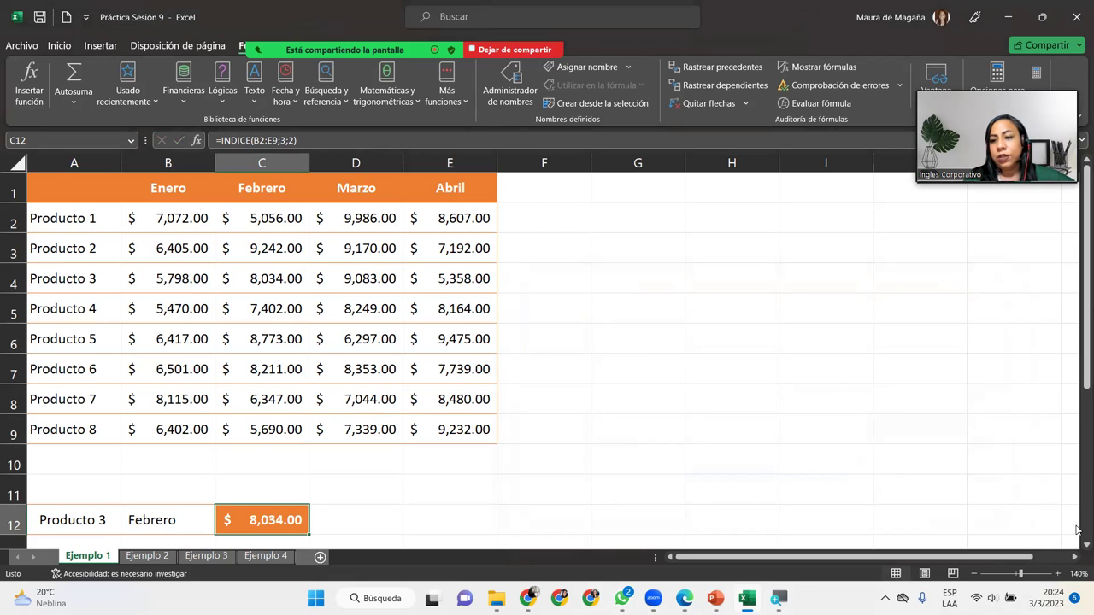
pyautogui.click(975, 574)
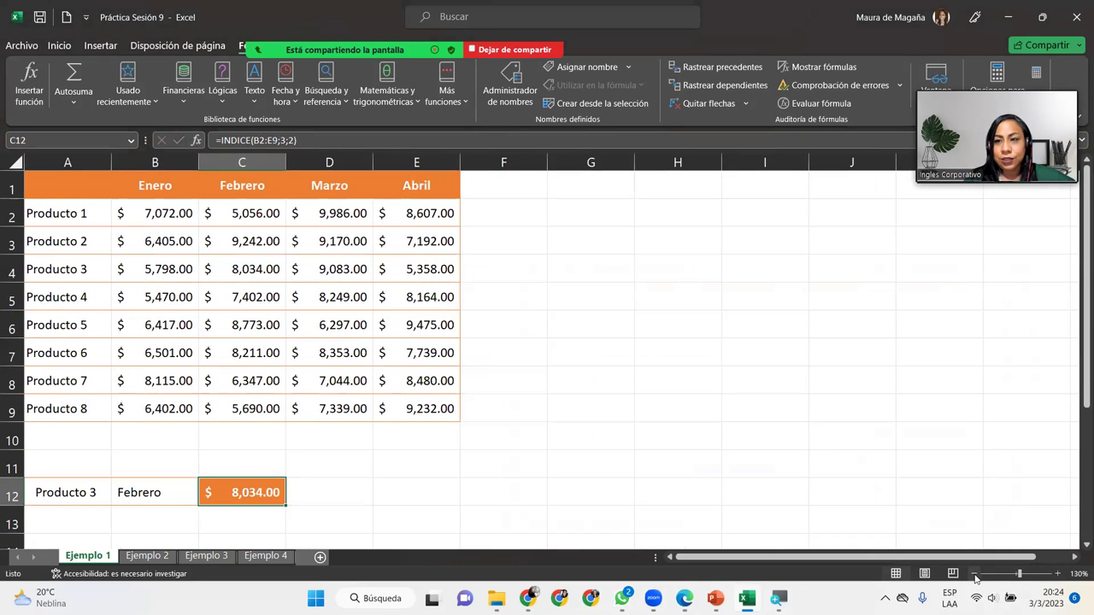
# Step: Enter Producto 8 in A13 and Abril in B13 as the second lookup row
pyautogui.click(90, 489)
pyautogui.click(118, 493)
pyautogui.click(89, 517)
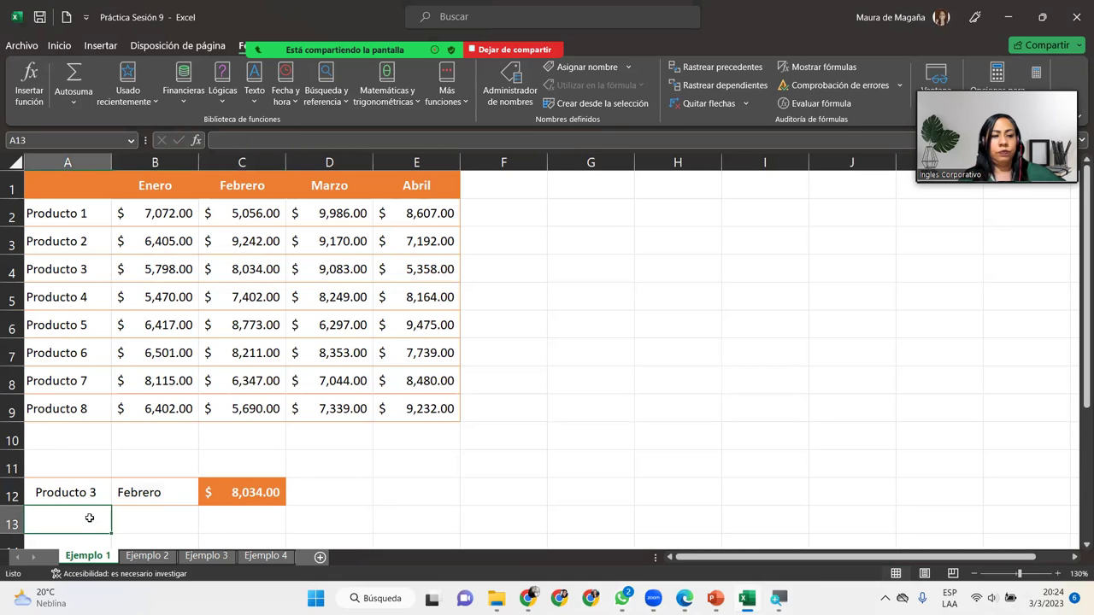
pyautogui.write('Producto 8')
pyautogui.press('Tab')
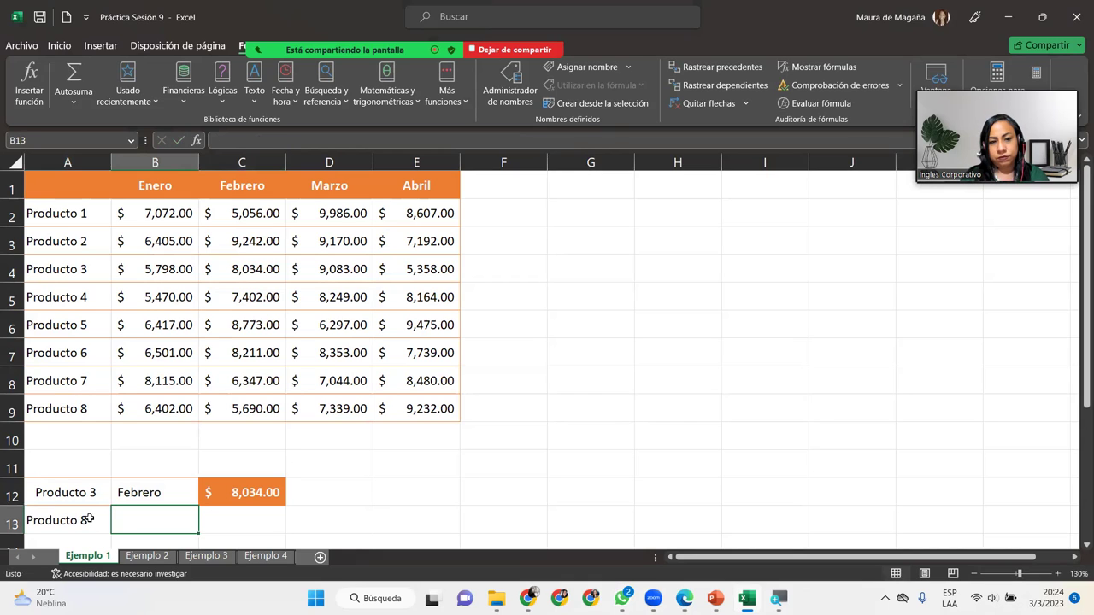
pyautogui.write('Abri')
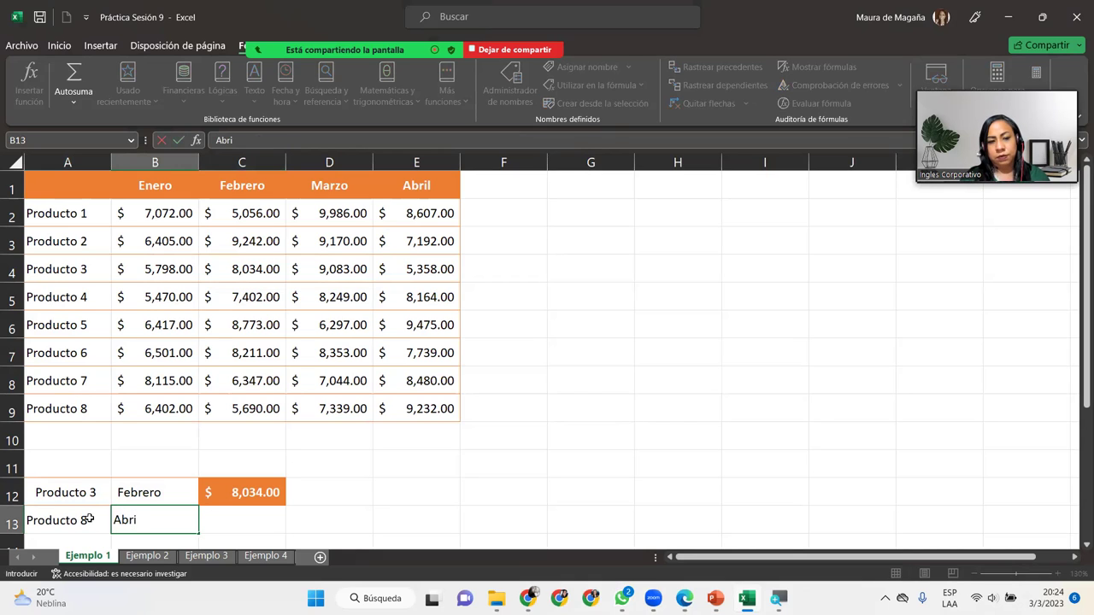
pyautogui.write('l')
pyautogui.press('Tab')
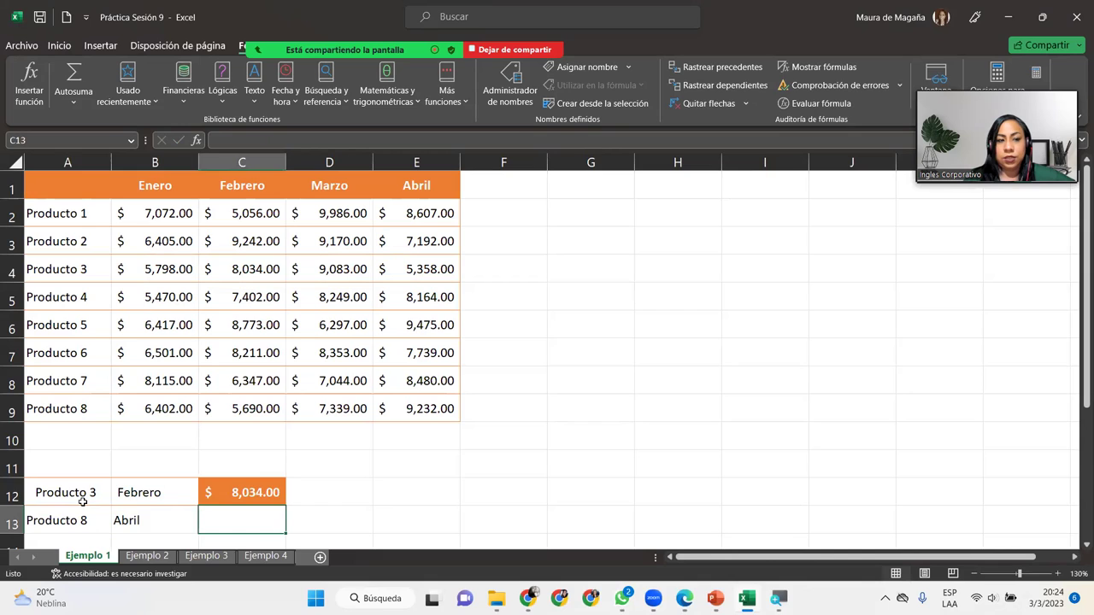
# Step: Copy the formatting of A12:C12 onto A13:C13 with the format painter
pyautogui.moveTo(86, 493); pyautogui.dragTo(244, 494)
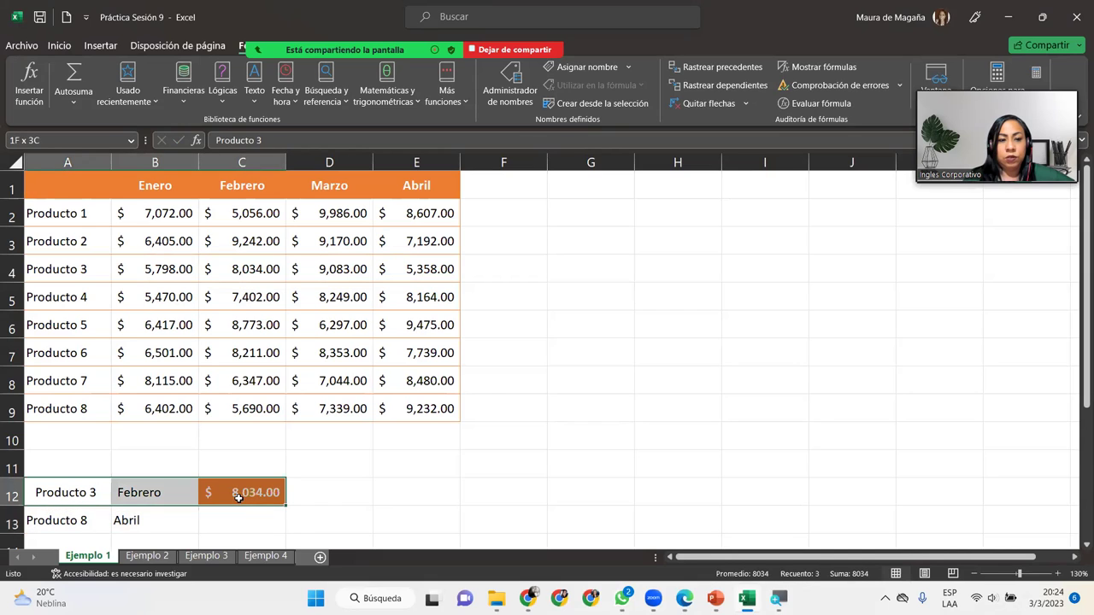
pyautogui.click(59, 46)
pyautogui.click(93, 103)
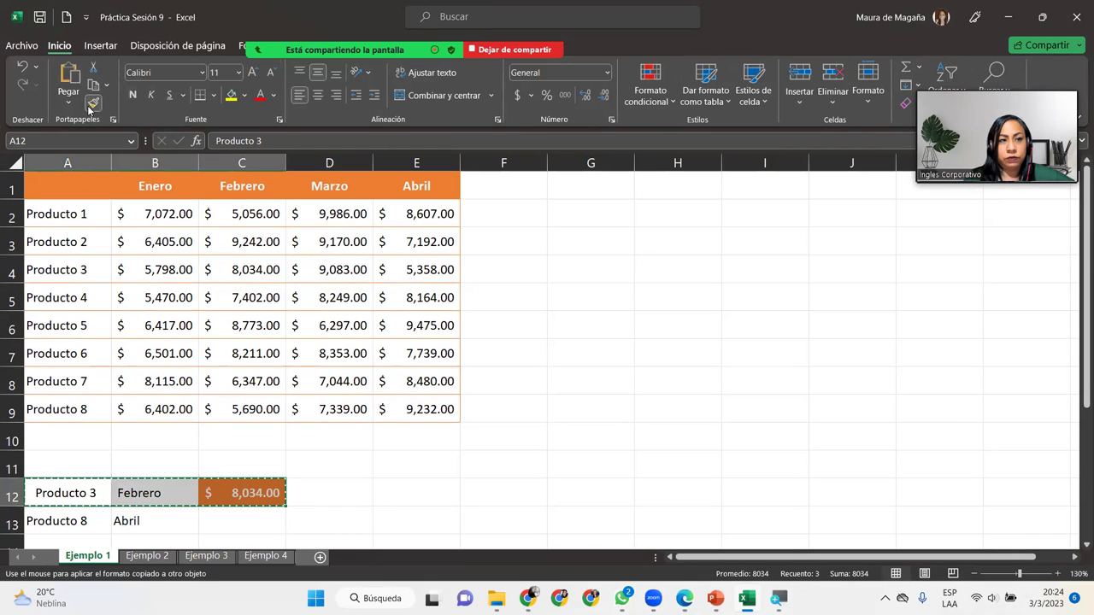
pyautogui.moveTo(86, 520); pyautogui.dragTo(242, 521)
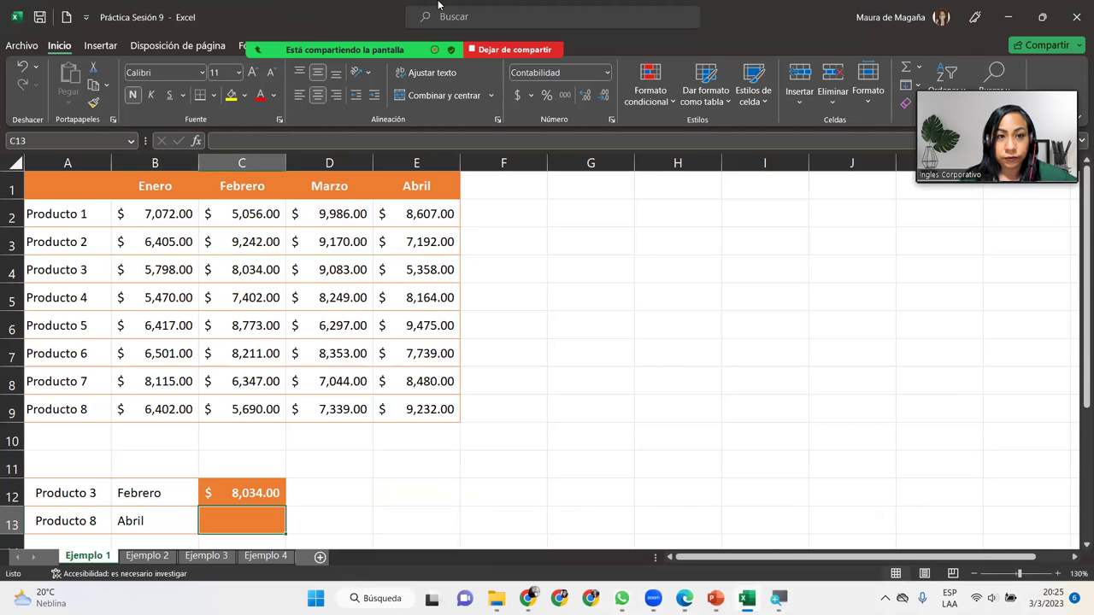
# Step: Switch the Zoom share to the Práctica Sesión 9 - Excel window and return to Excel
pyautogui.click(438, 26)
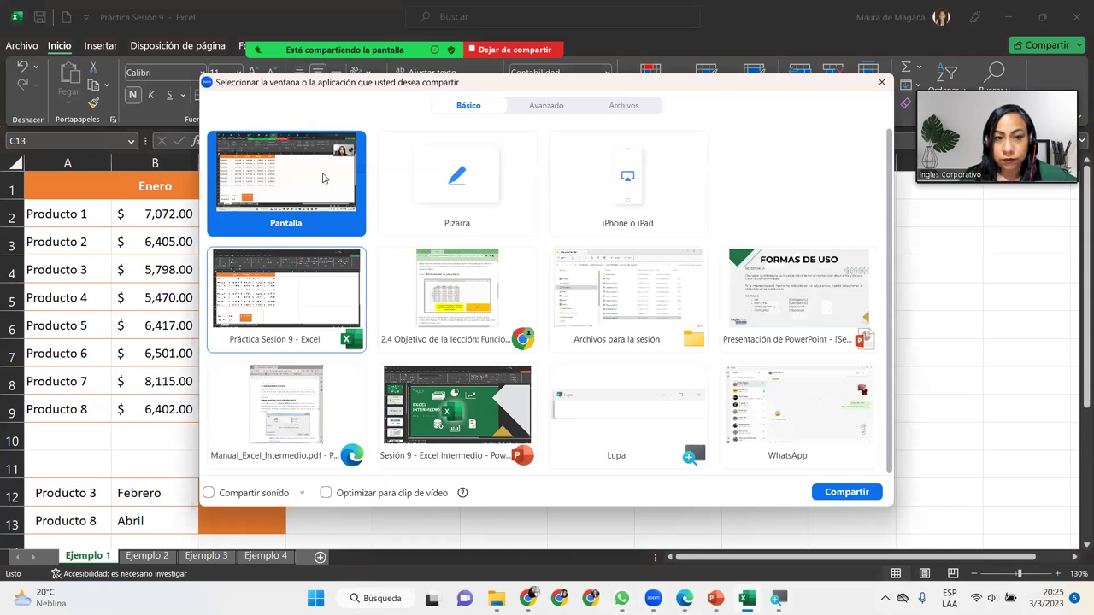
pyautogui.click(287, 291)
pyautogui.click(846, 492)
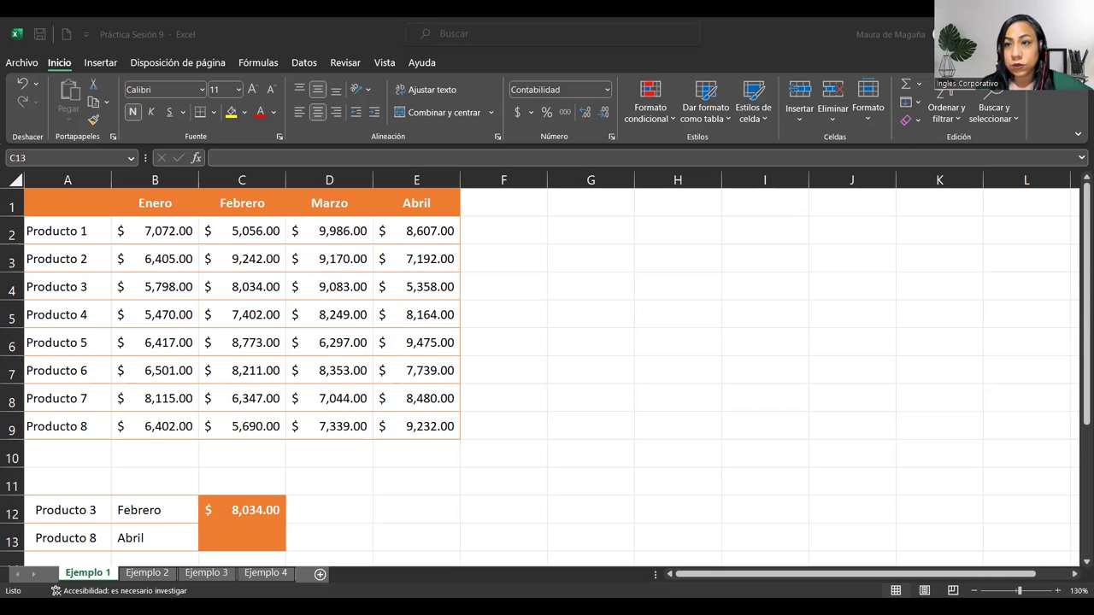
pyautogui.hotkey('alt', 'Tab')
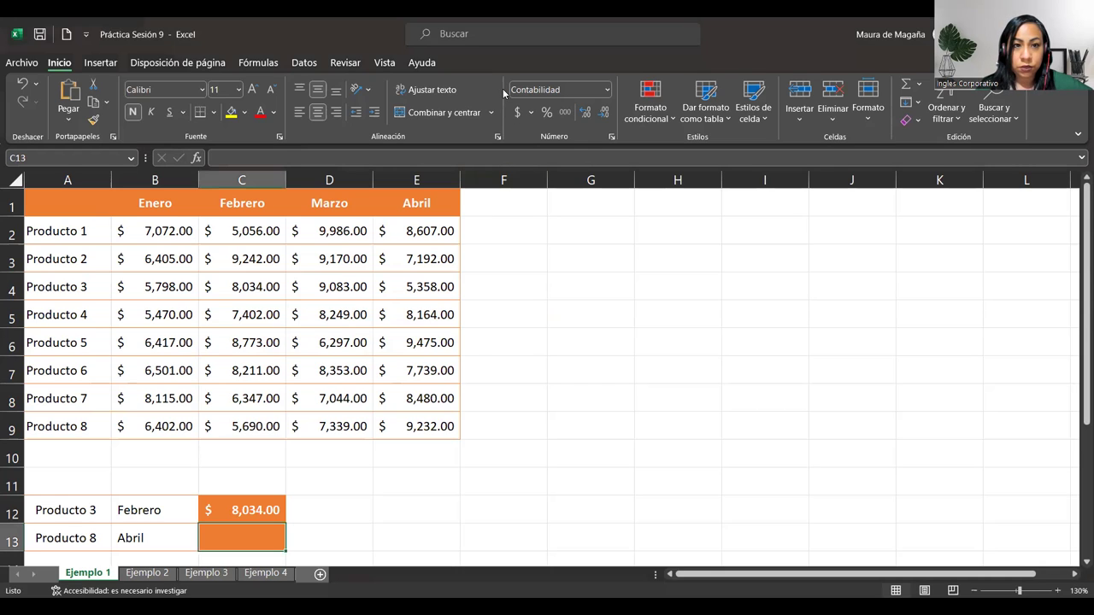
pyautogui.hotkey('alt', 'Tab')
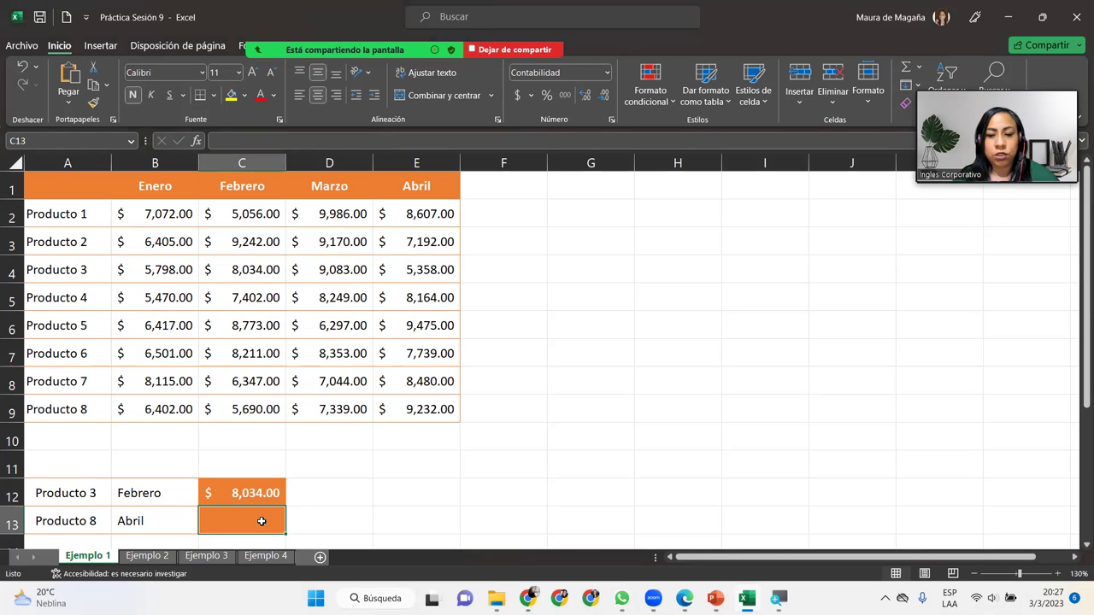
# Step: Enter =INDICE(B2:E9;8;4) in C13 to return Producto 8's Abril sales
pyautogui.write('=indic')
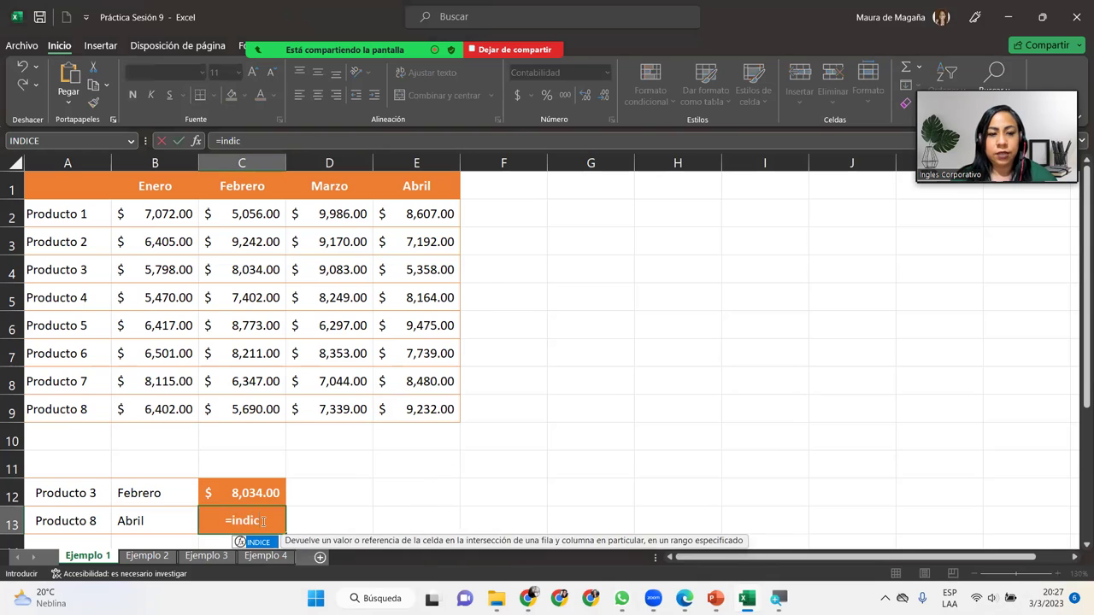
pyautogui.press('Tab')
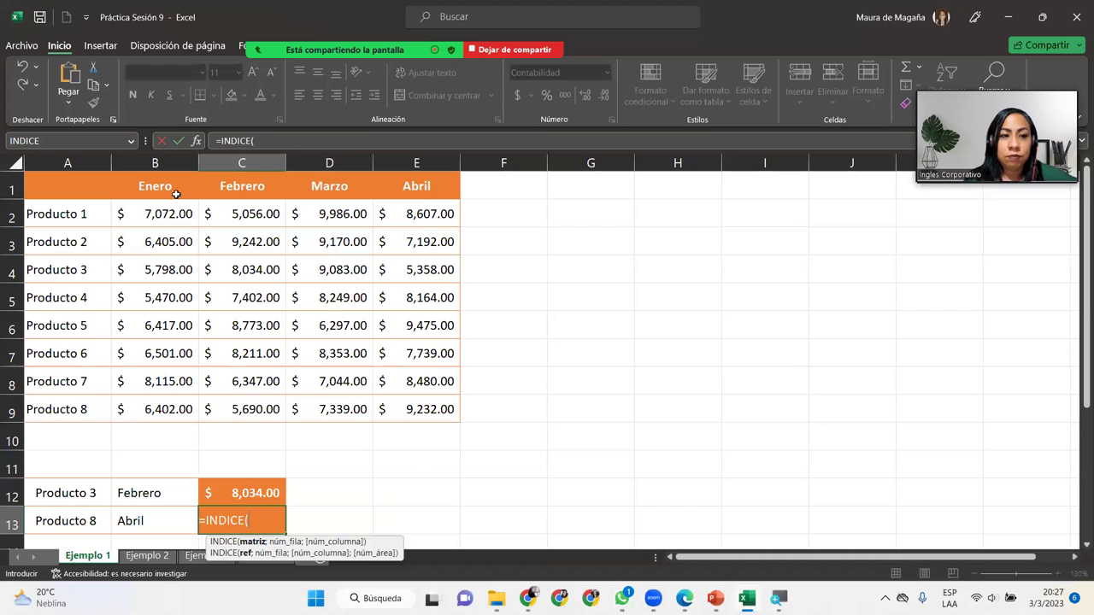
pyautogui.moveTo(161, 213); pyautogui.dragTo(453, 410)
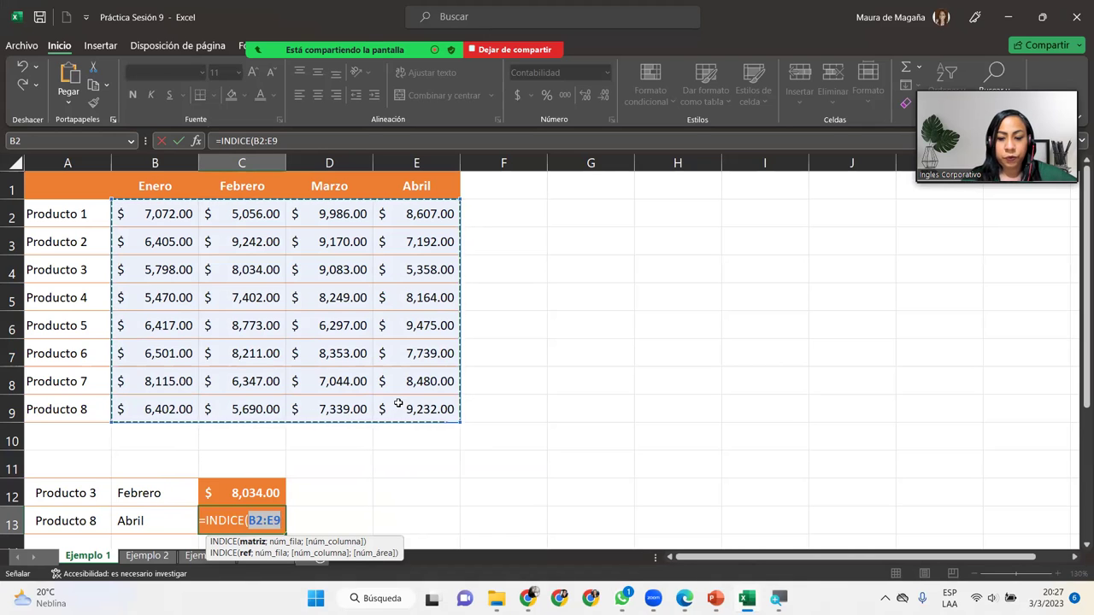
pyautogui.write(';')
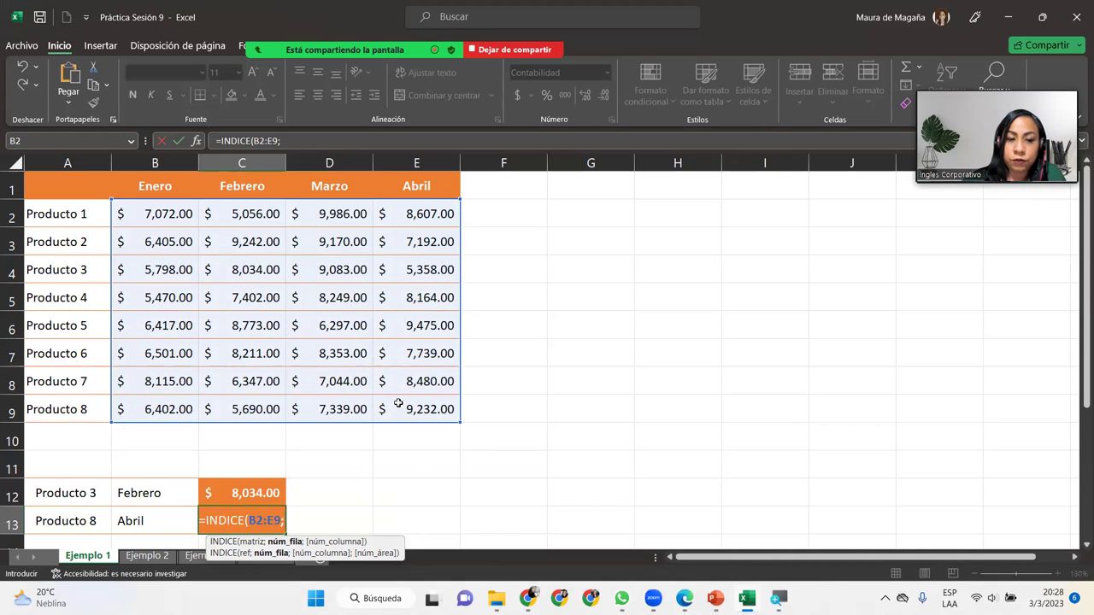
pyautogui.write('8;')
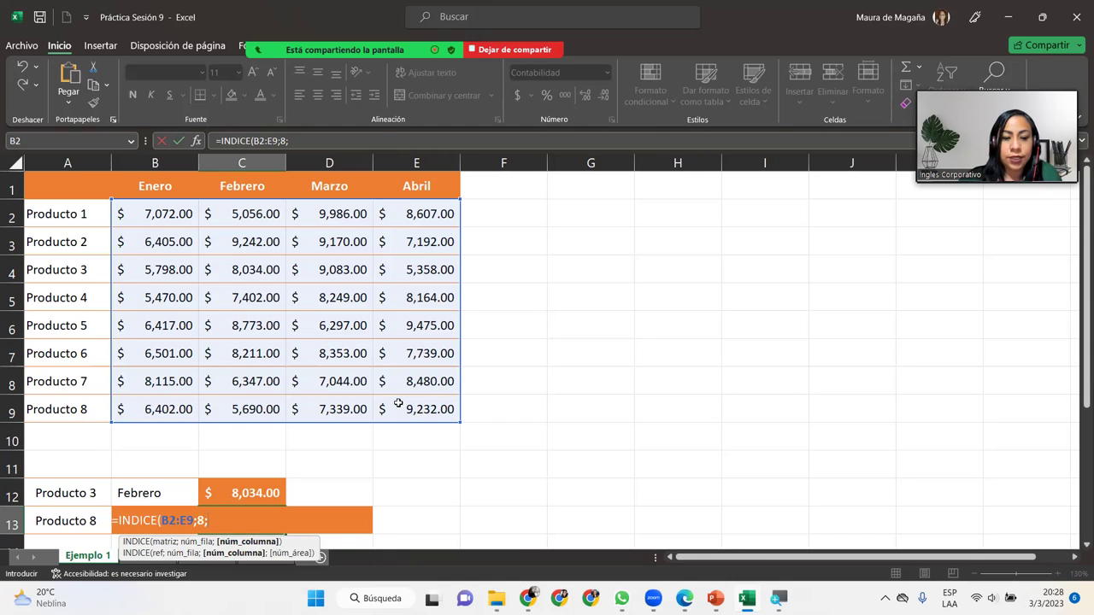
pyautogui.write('4')
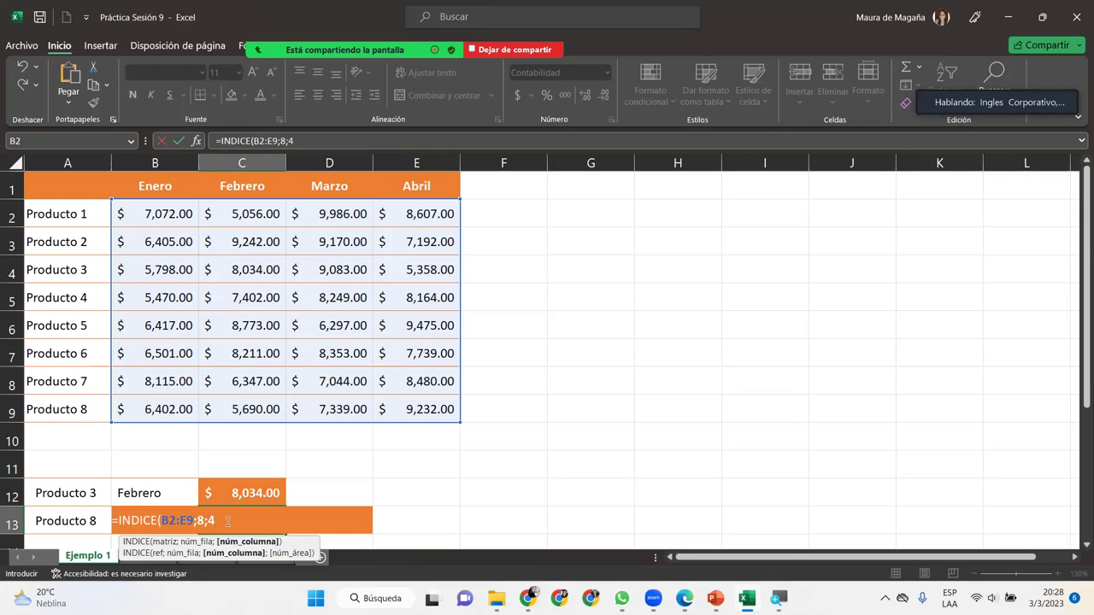
pyautogui.write(')')
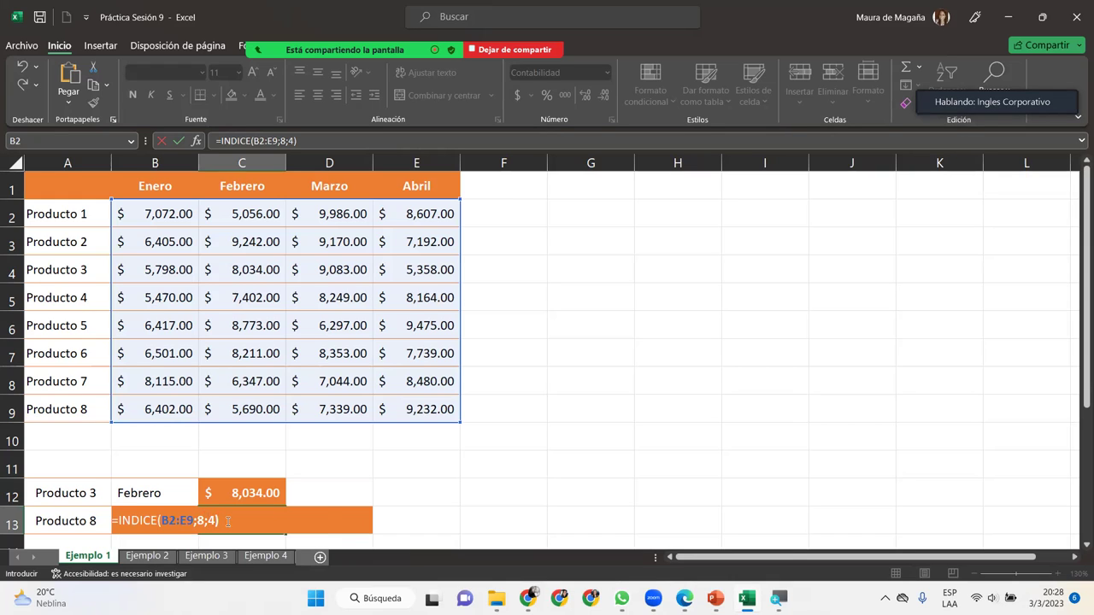
pyautogui.press('Return')
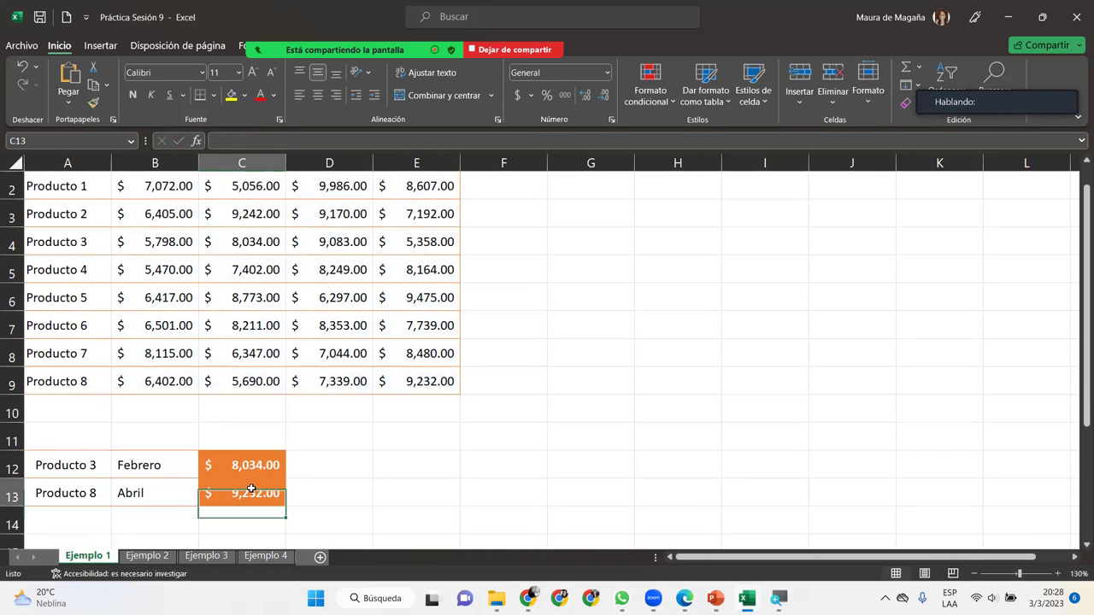
# Step: Review the $9,232.00 result in C13, the Producto 5 Marzo value in D6, and C12
pyautogui.click(244, 493)
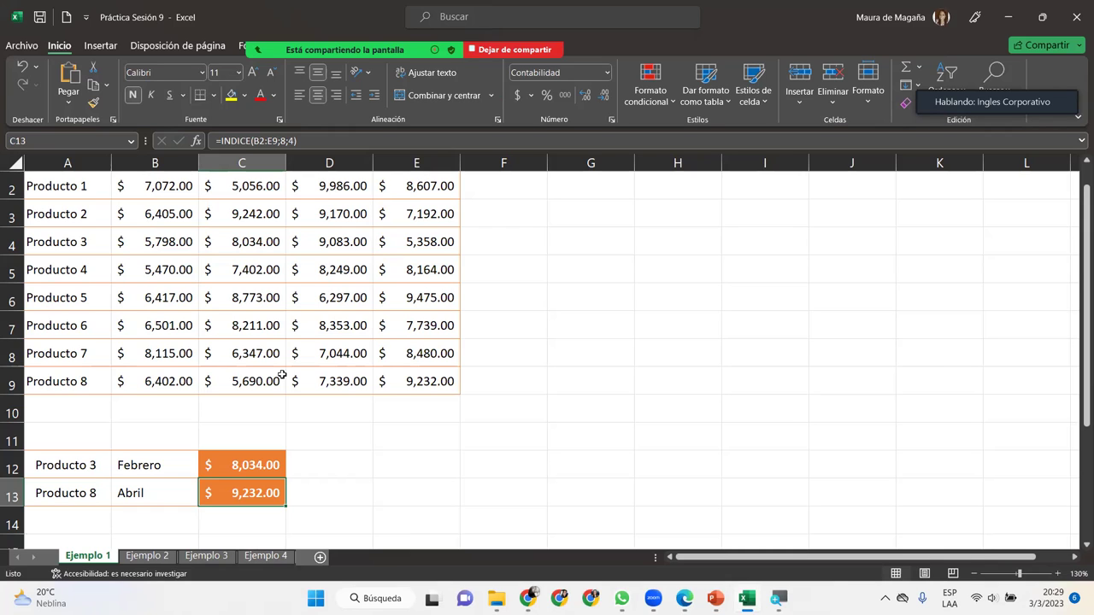
pyautogui.click(339, 292)
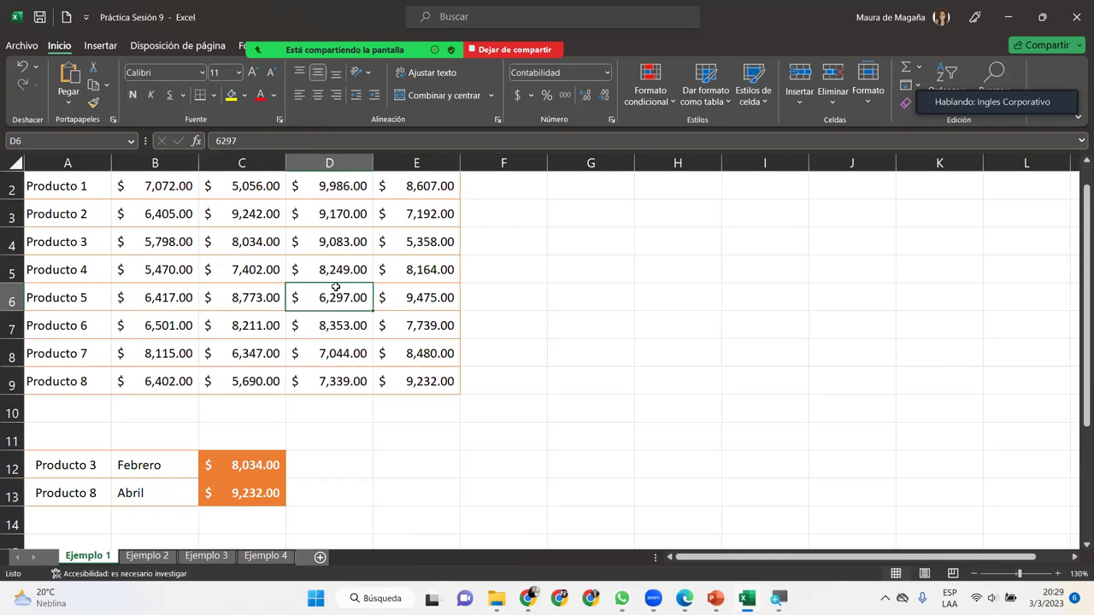
pyautogui.click(266, 466)
# Step: Inspect C12's =INDICE(B2:E9;3;2) formula without changes, then scroll up to cell B2
pyautogui.doubleClick(267, 466)
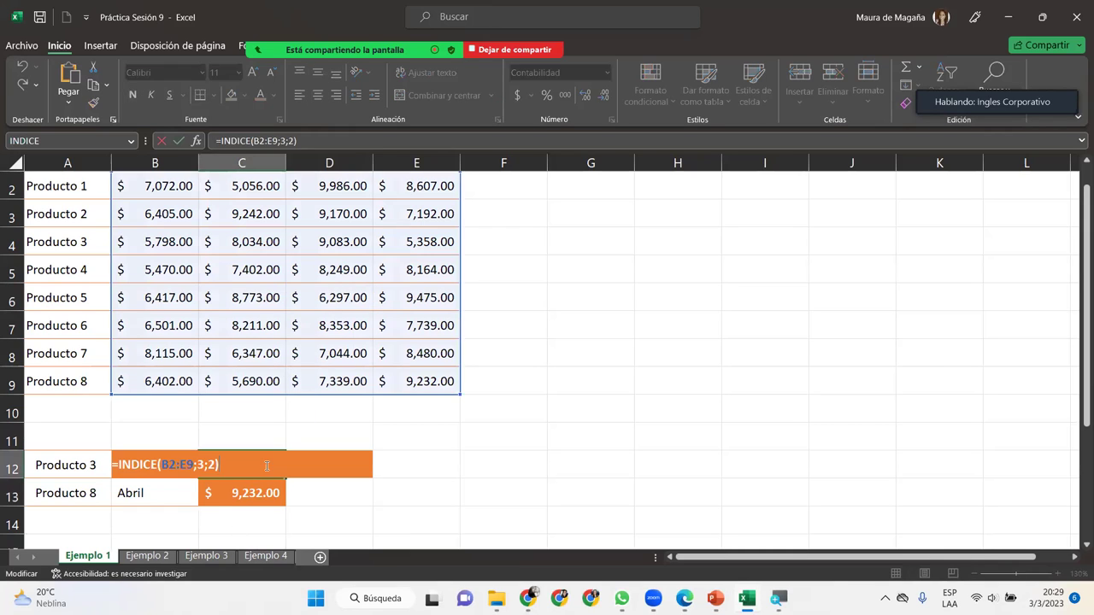
pyautogui.click(174, 463)
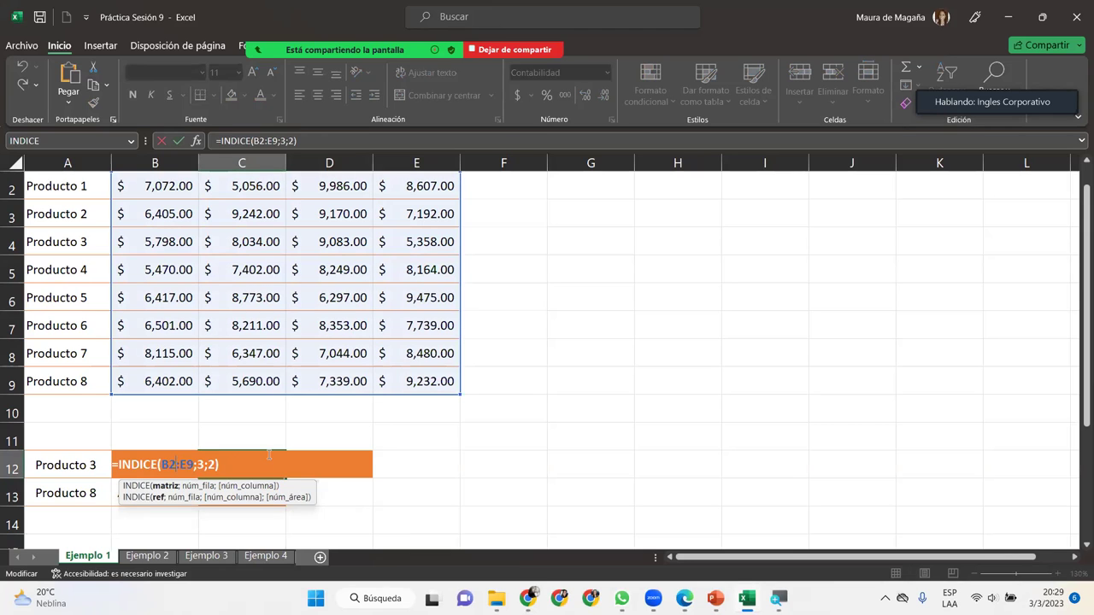
pyautogui.press('Return')
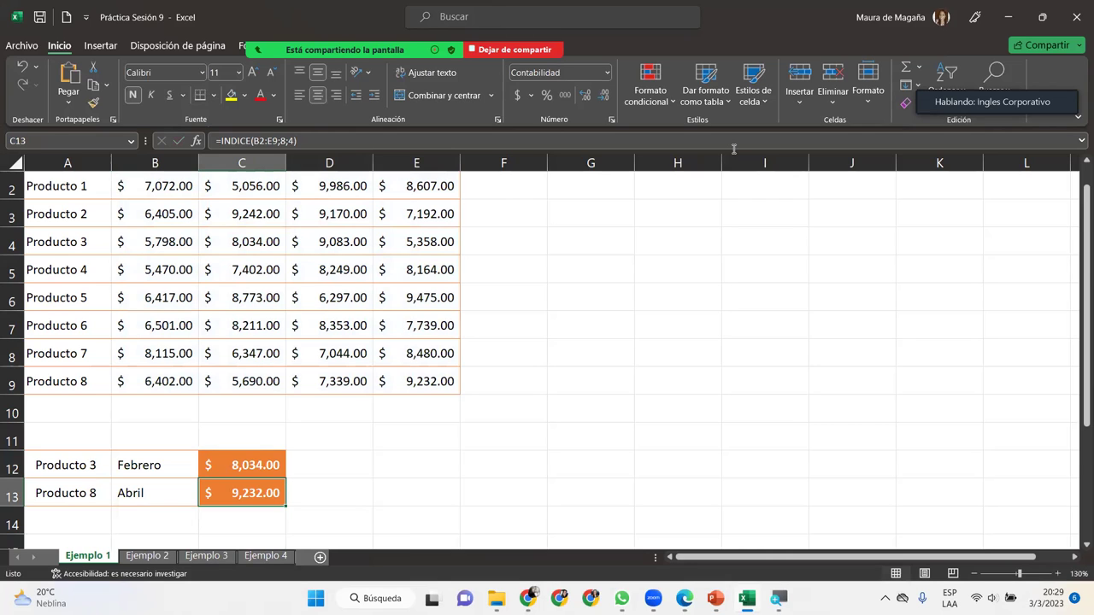
pyautogui.moveTo(1084, 214); pyautogui.dragTo(1084, 189)
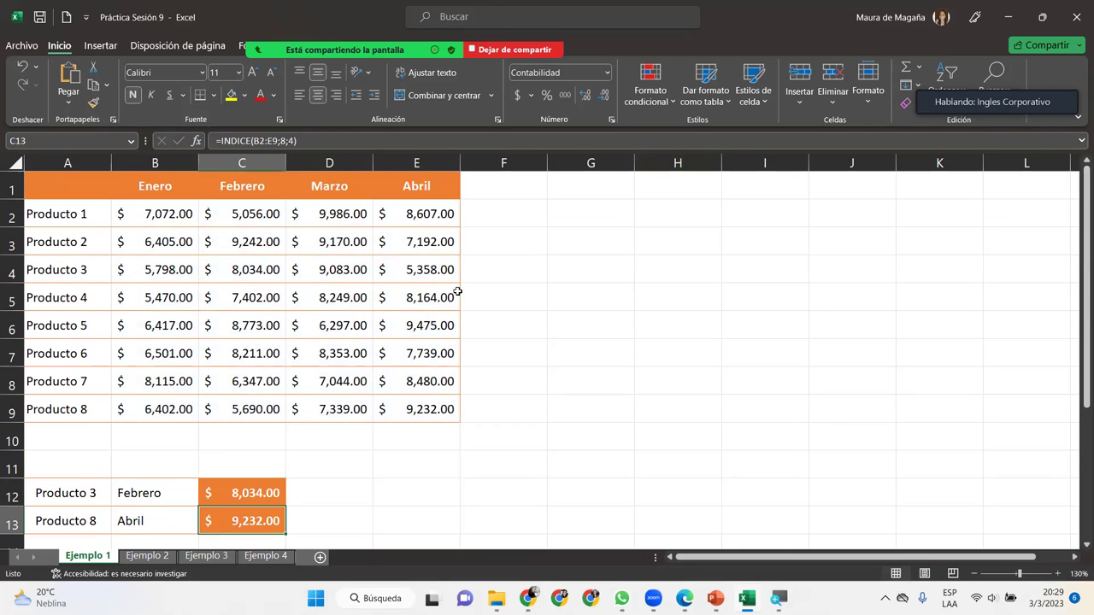
pyautogui.click(118, 216)
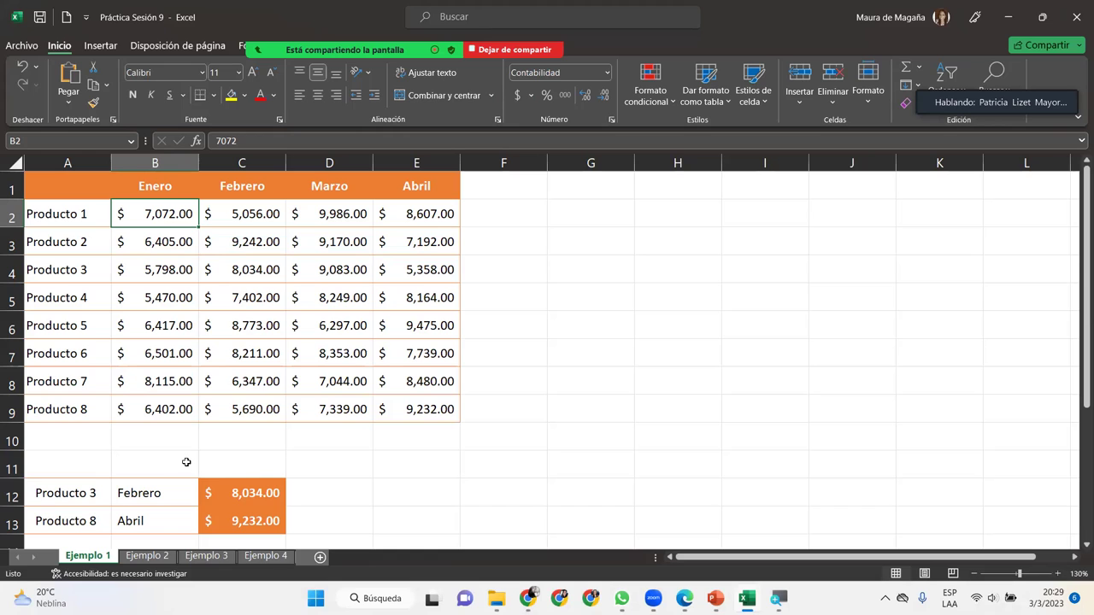
pyautogui.click(142, 562)
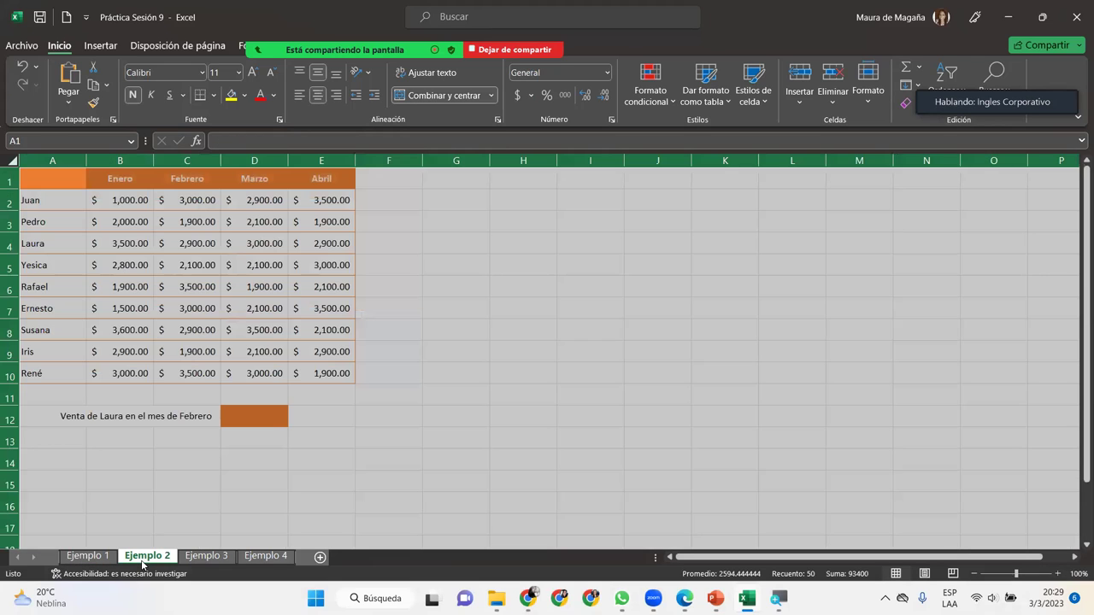
pyautogui.click(282, 246)
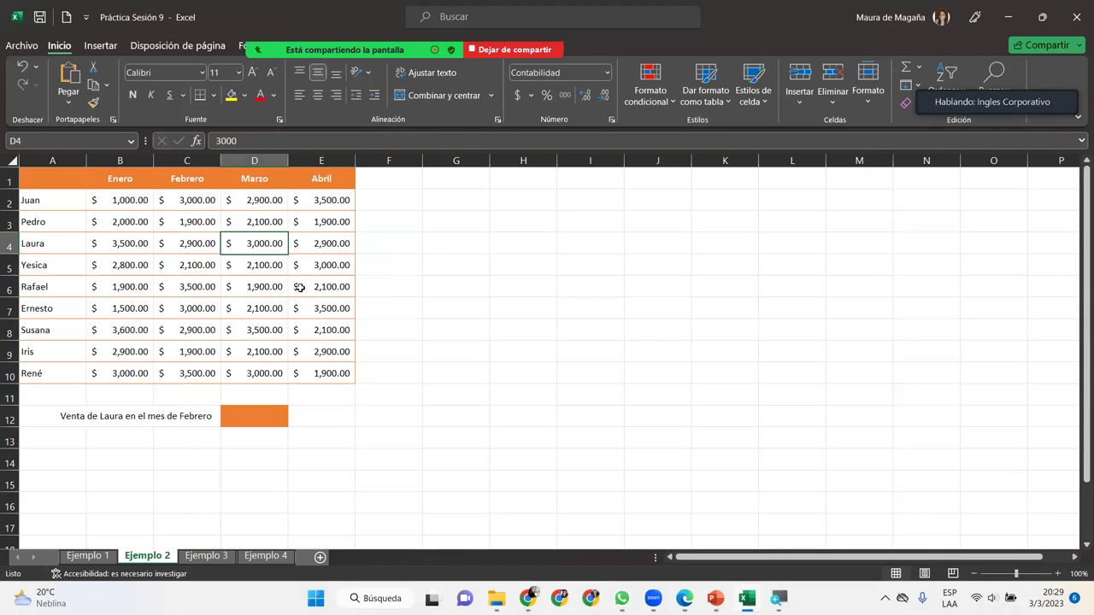
pyautogui.click(255, 418)
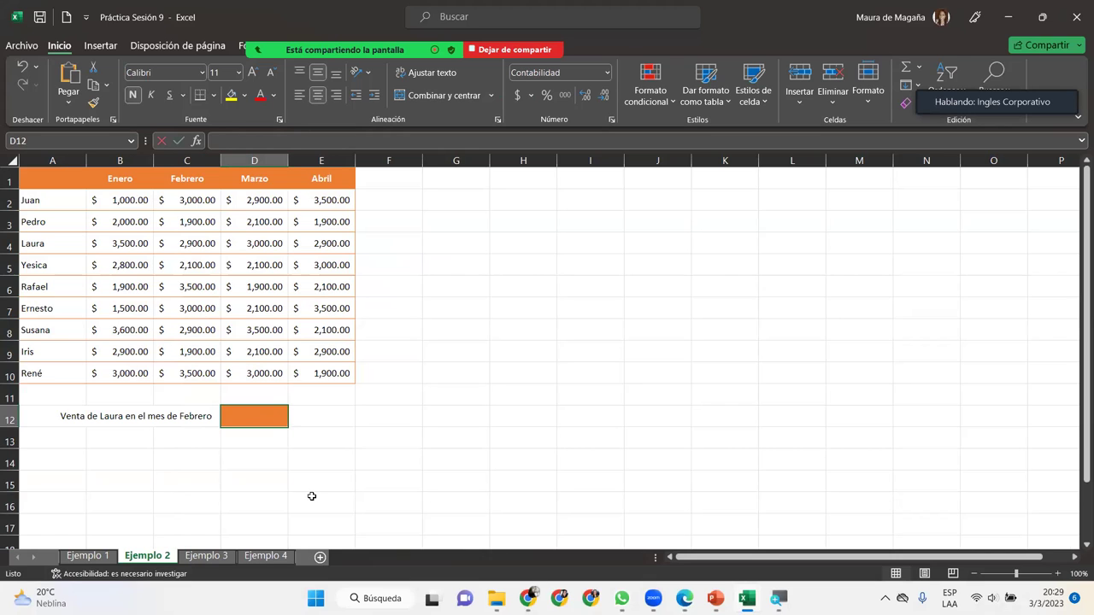
# Step: Begin =INDICE( in D12 with the sales values B2:E10 as its array
pyautogui.write('=indi')
pyautogui.press('Tab')
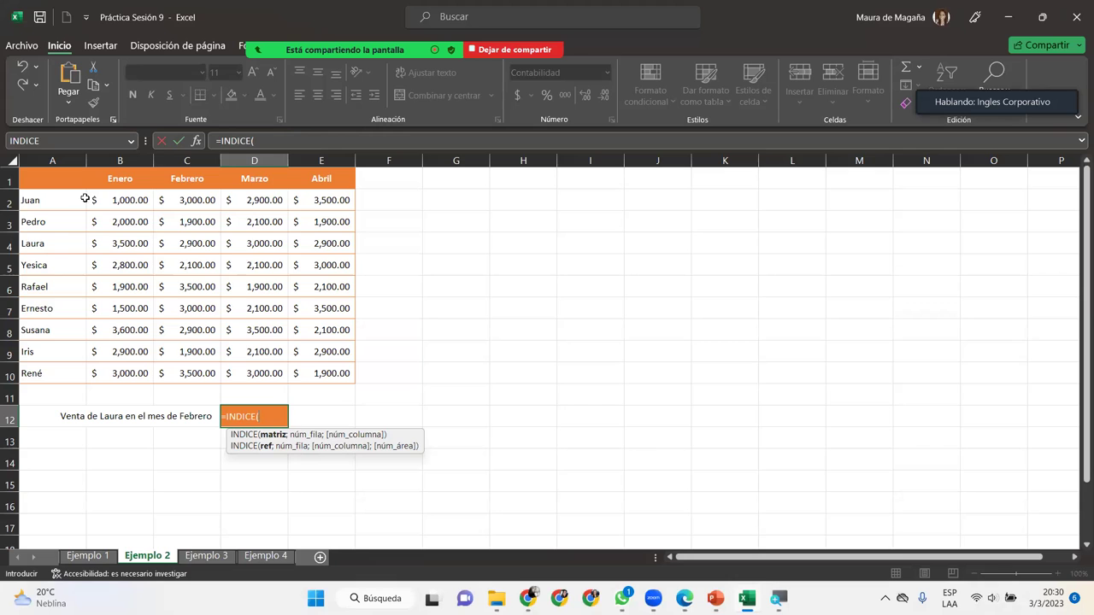
pyautogui.moveTo(98, 199)
pyautogui.mouseDown()
pyautogui.moveTo(233, 253)
pyautogui.moveTo(332, 387)
pyautogui.mouseUp()
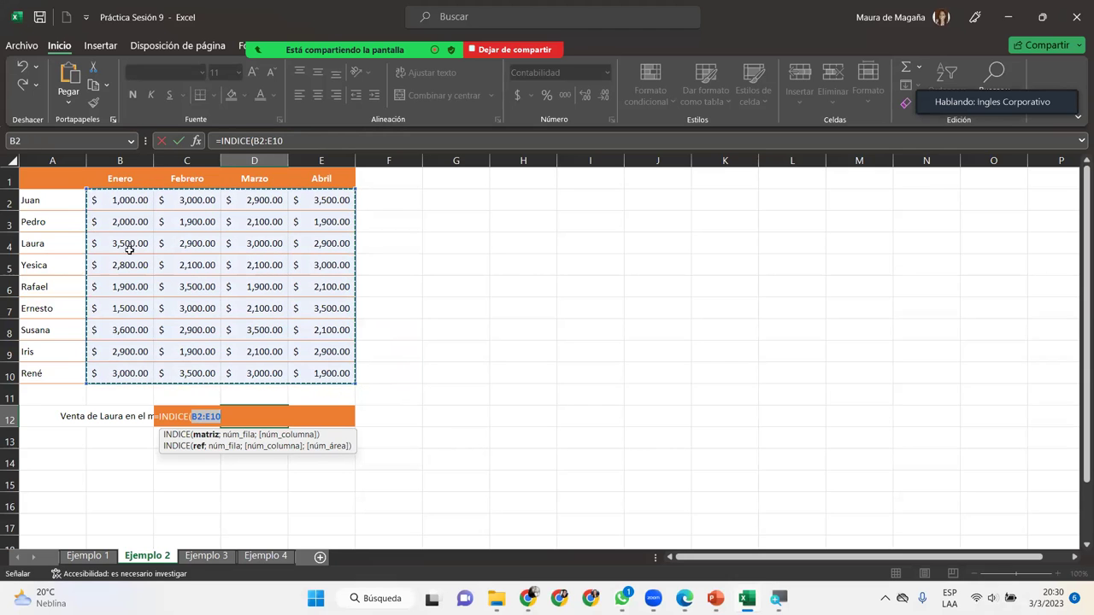
pyautogui.hotkey('ctrl', 'Home')
pyautogui.keyDown('shift'); pyautogui.click(334, 366); pyautogui.keyUp('shift')
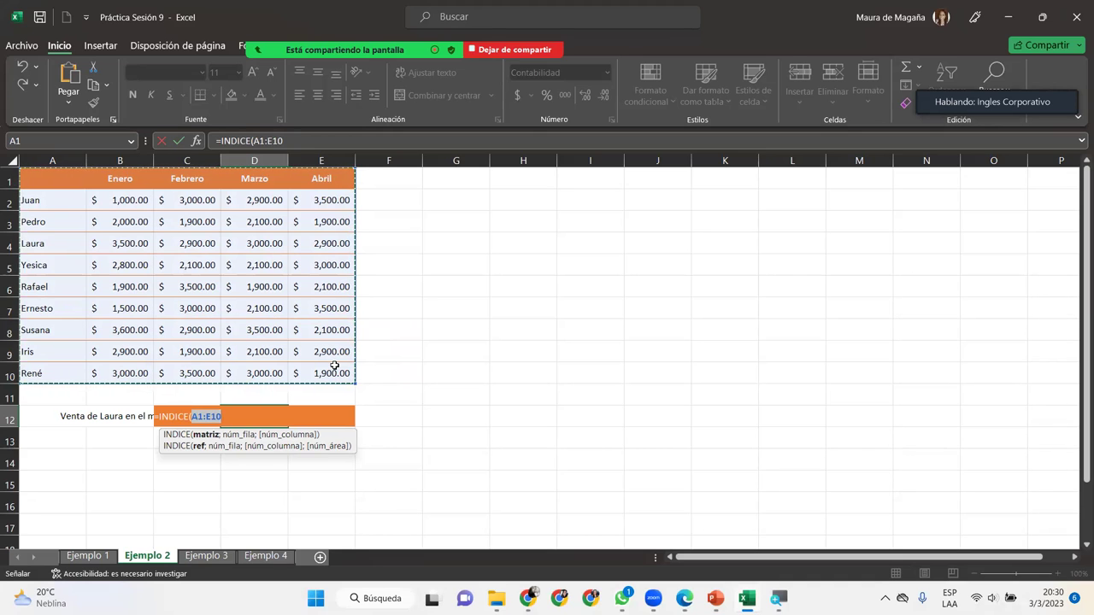
pyautogui.moveTo(102, 198)
pyautogui.mouseDown()
pyautogui.moveTo(201, 245)
pyautogui.moveTo(309, 365)
pyautogui.mouseUp()
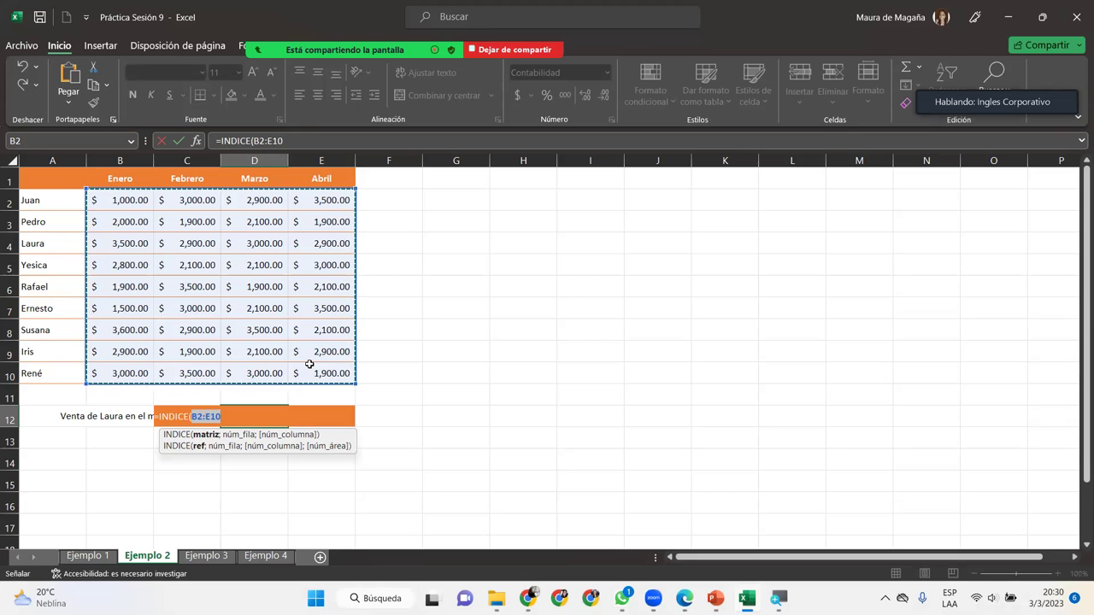
# Step: Finish D12's formula as =INDICE(B2:E10;3), which returns #¡REF!, and reselect D12
pyautogui.write(';')
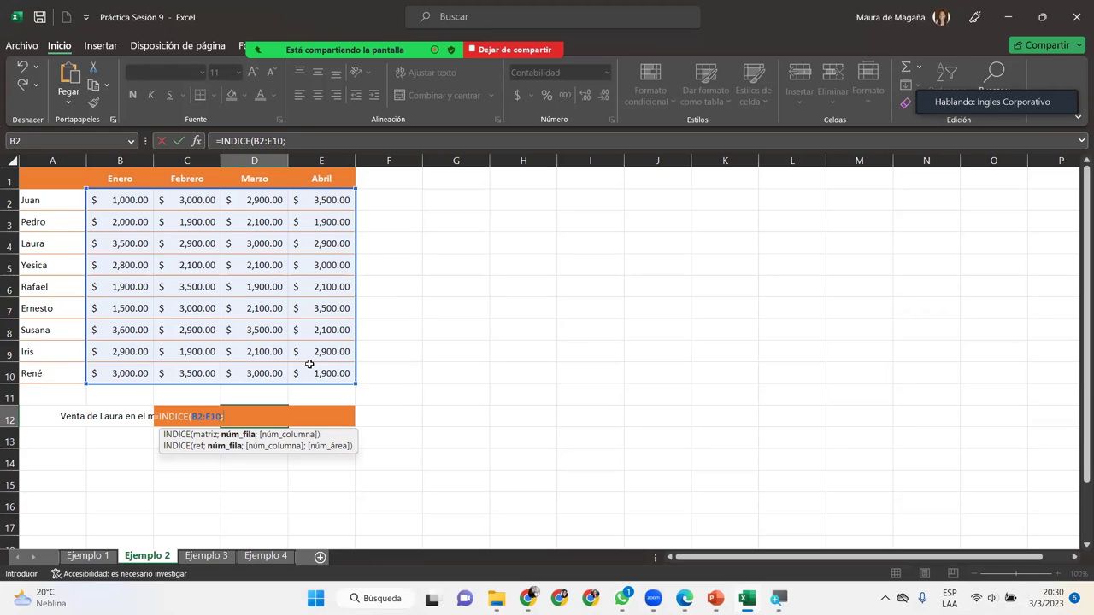
pyautogui.write('3')
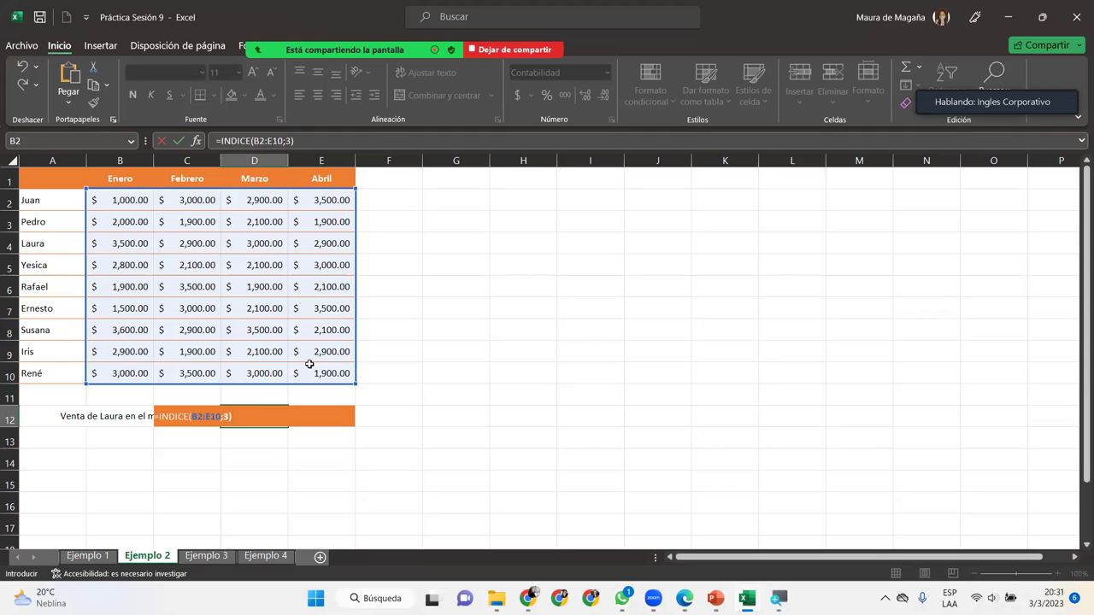
pyautogui.press('Return')
pyautogui.press('Up')
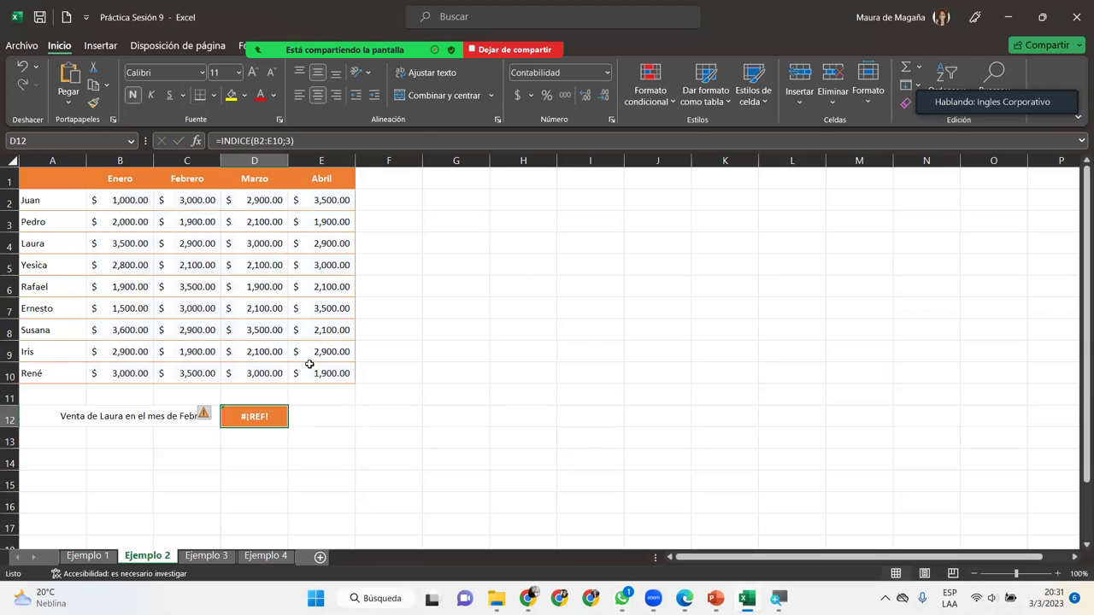
# Step: Add column 2 so D12 reads =INDICE(B2:E10;3;2), returning $2,900.00, matching C4
pyautogui.click(298, 140)
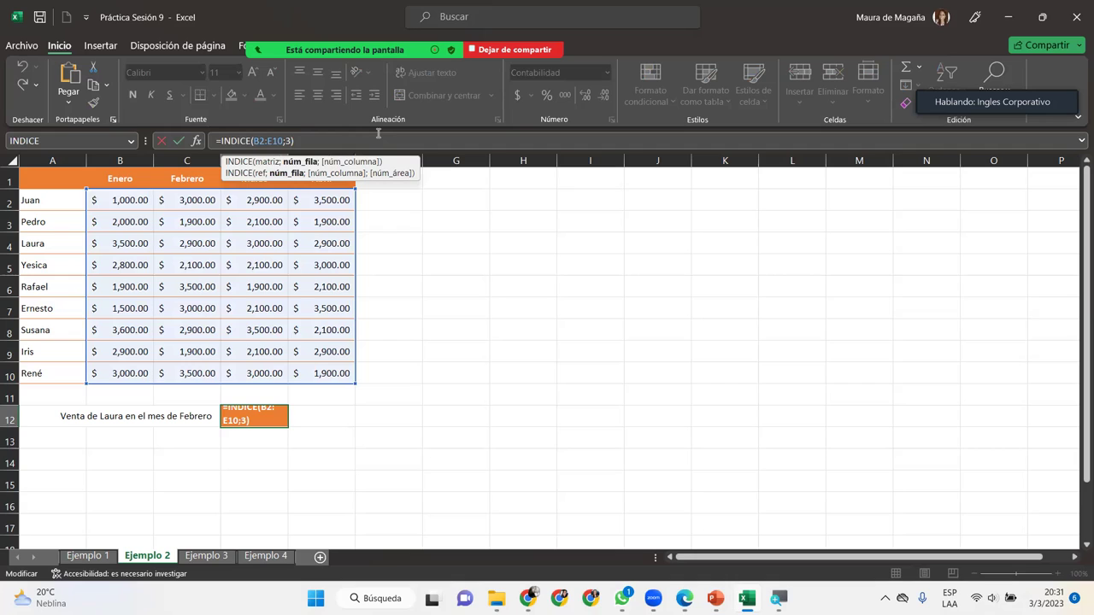
pyautogui.write(';')
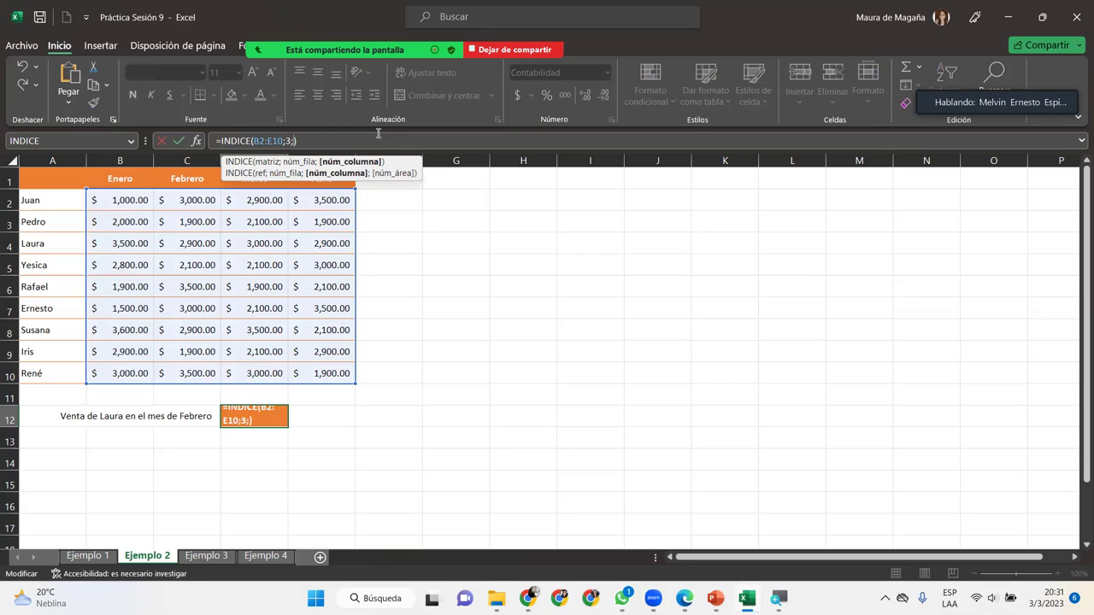
pyautogui.write('2')
pyautogui.press('Return')
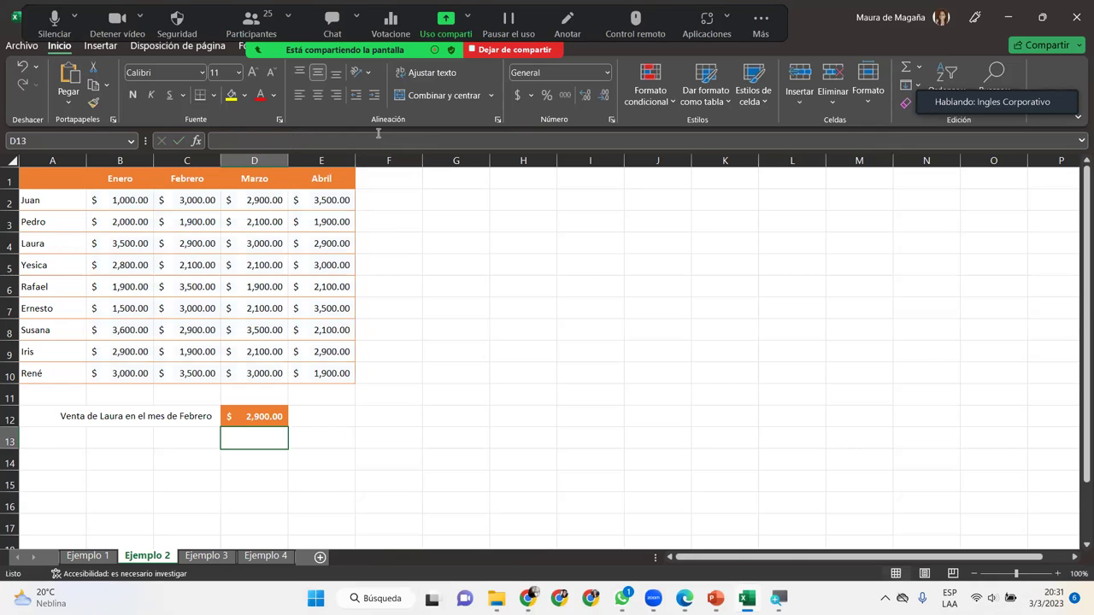
pyautogui.click(275, 416)
pyautogui.click(210, 247)
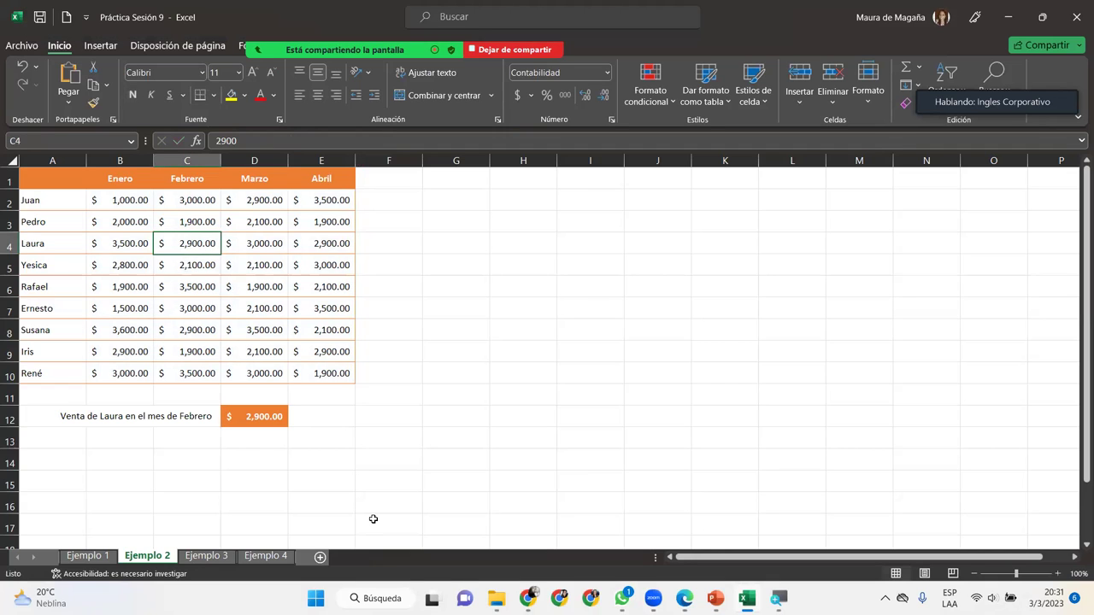
# Step: Enter 'Venta de Susana mes de marzo' in A13, removing the stray closing parenthesis
pyautogui.click(68, 416)
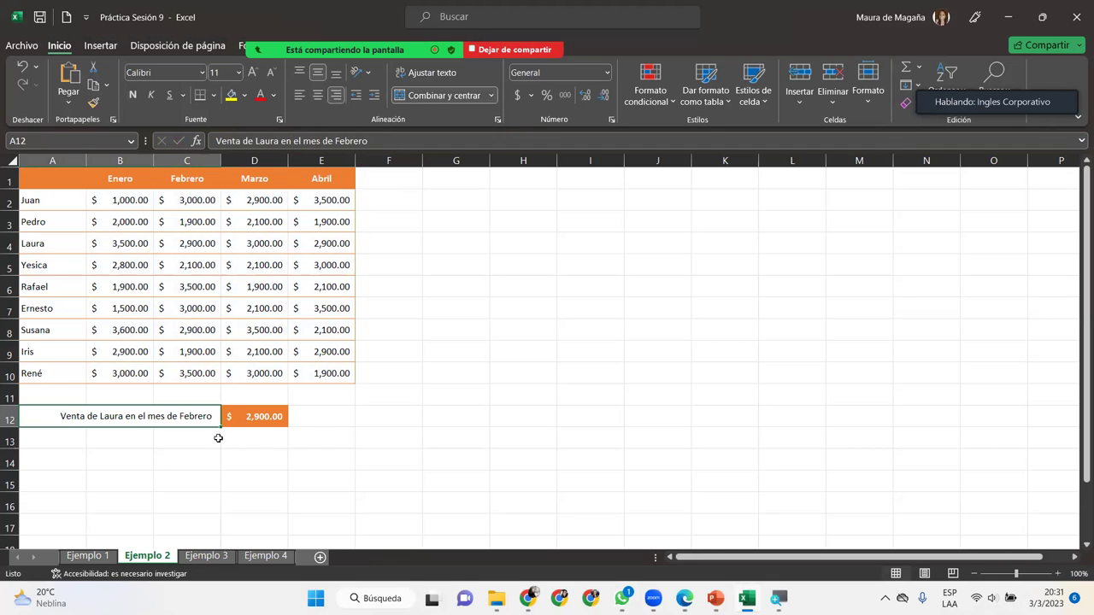
pyautogui.click(74, 435)
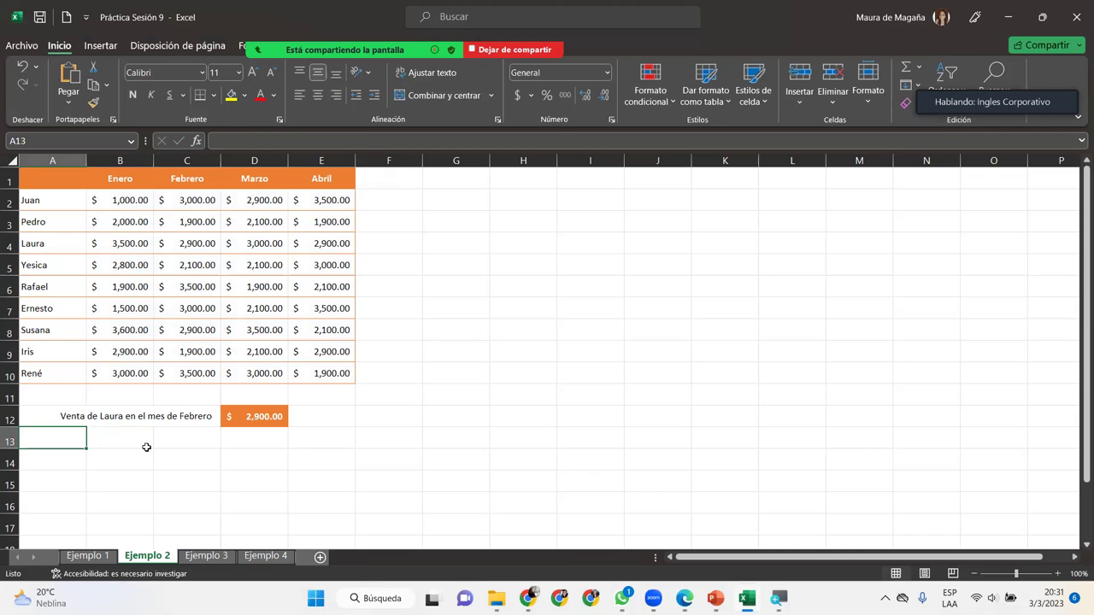
pyautogui.write('Venta de Susana mes de marzo)')
pyautogui.press('Return')
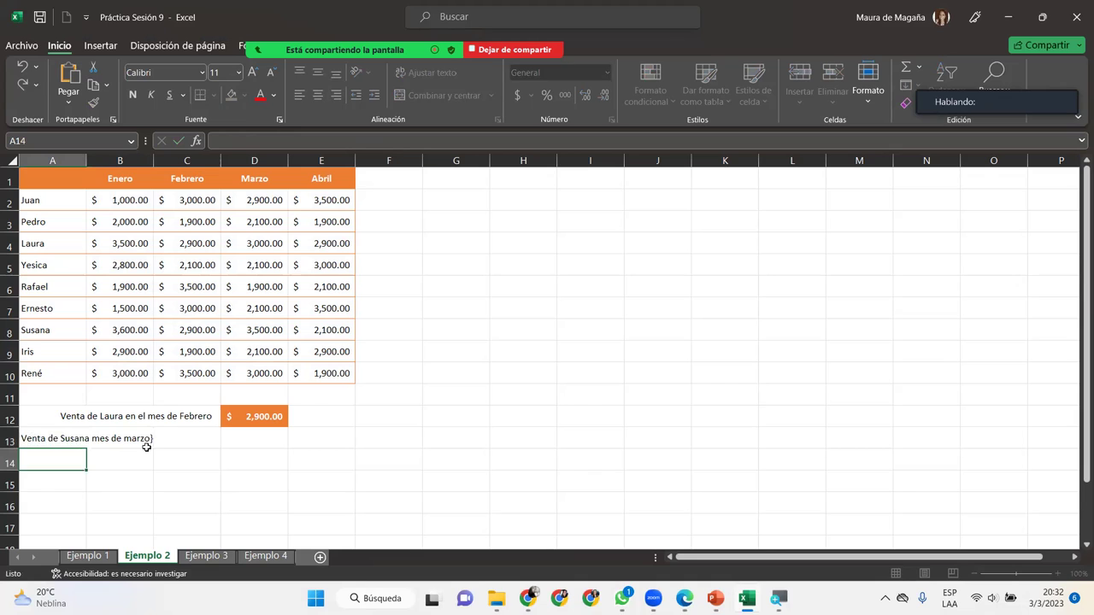
pyautogui.press('Up')
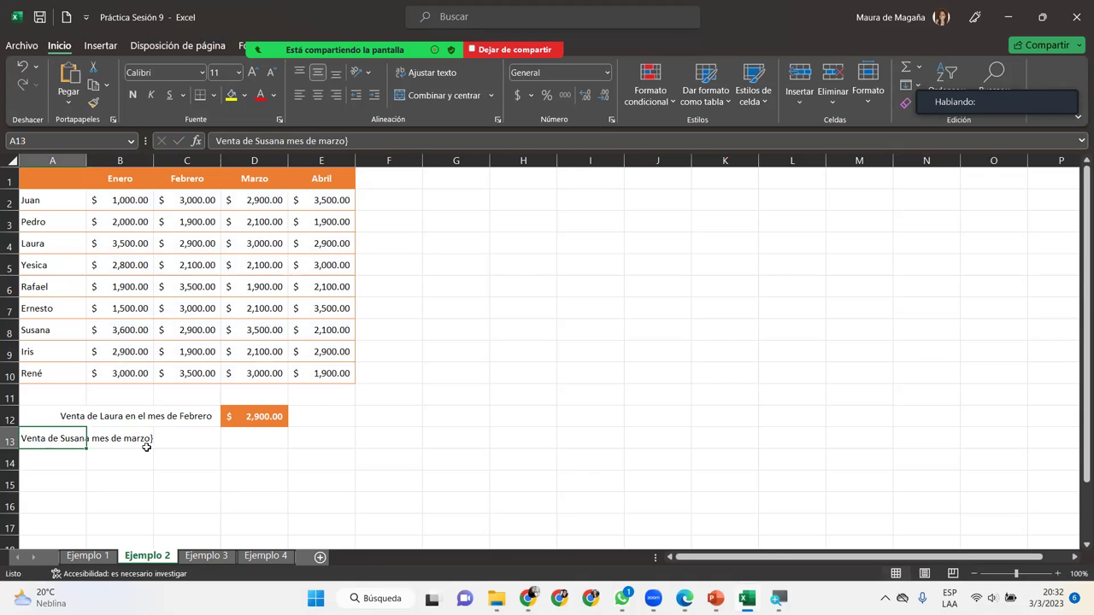
pyautogui.press('F2')
pyautogui.press('BackSpace')
pyautogui.press('Return')
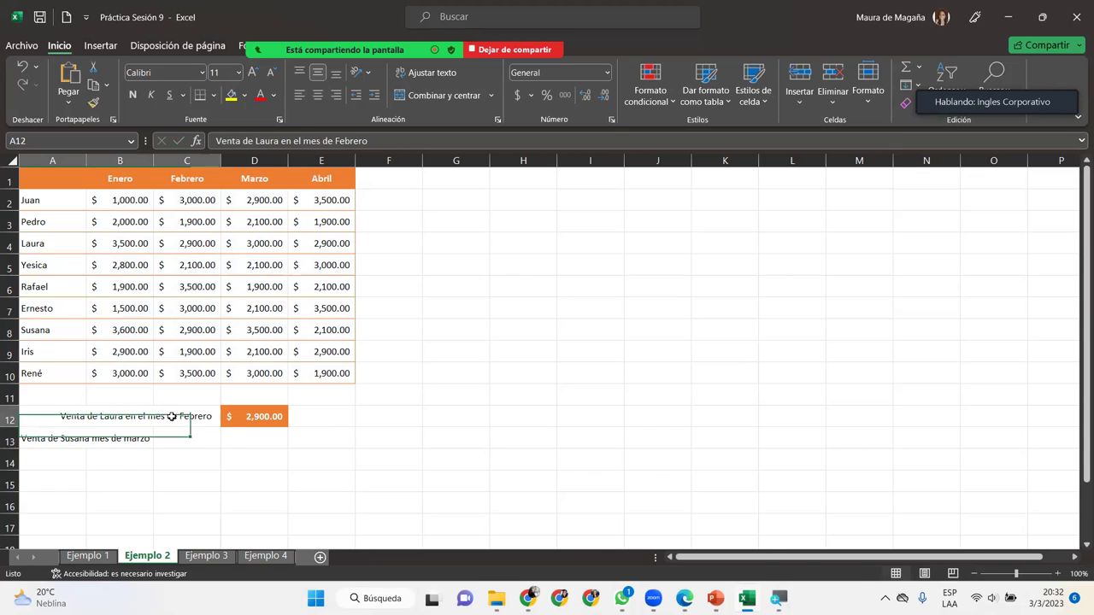
# Step: Copy row 12's formatting from A12:D12 onto A13:D13 with Copiar formato
pyautogui.moveTo(165, 414); pyautogui.dragTo(242, 428)
pyautogui.click(93, 101)
pyautogui.moveTo(75, 438); pyautogui.dragTo(254, 436)
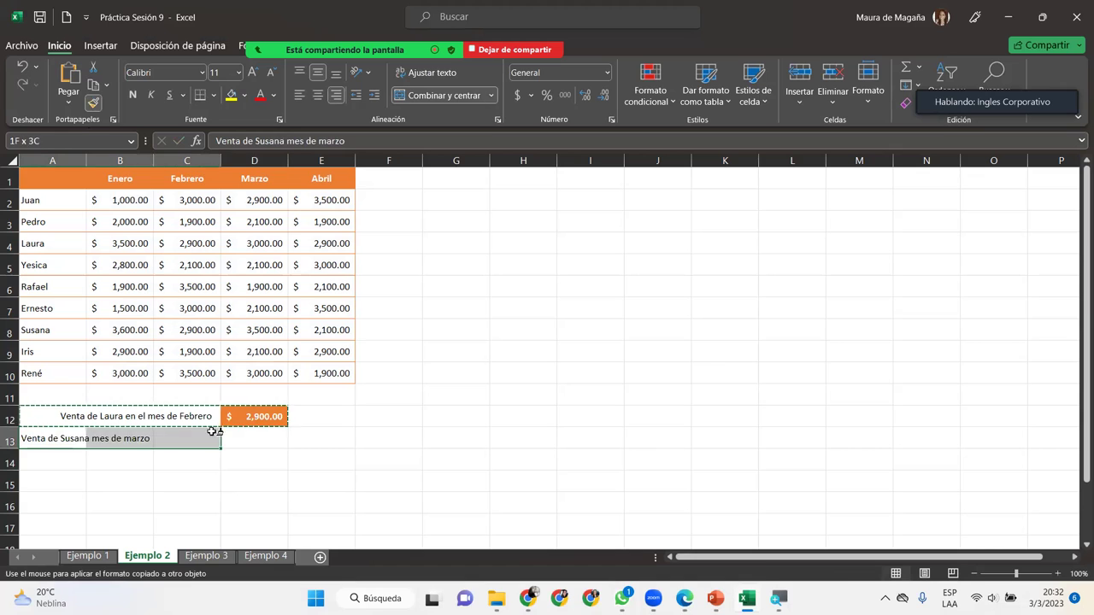
pyautogui.hotkey('ctrl', 'z')
pyautogui.hotkey('ctrl', 'z')
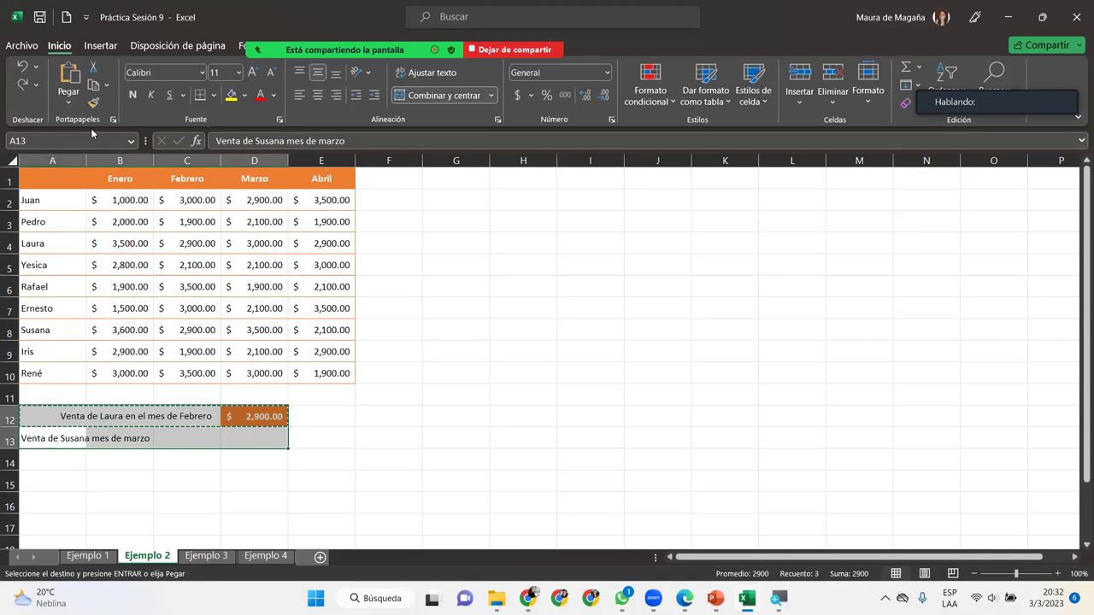
pyautogui.click(56, 412)
pyautogui.moveTo(55, 412); pyautogui.dragTo(256, 416)
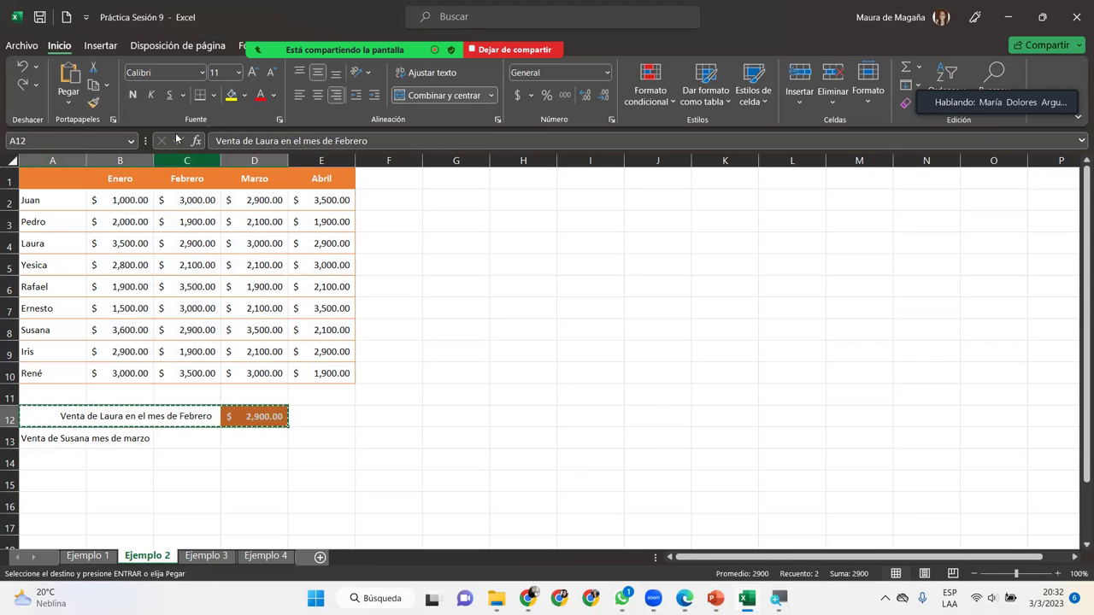
pyautogui.click(93, 102)
pyautogui.moveTo(109, 440); pyautogui.dragTo(275, 438)
pyautogui.click(272, 438)
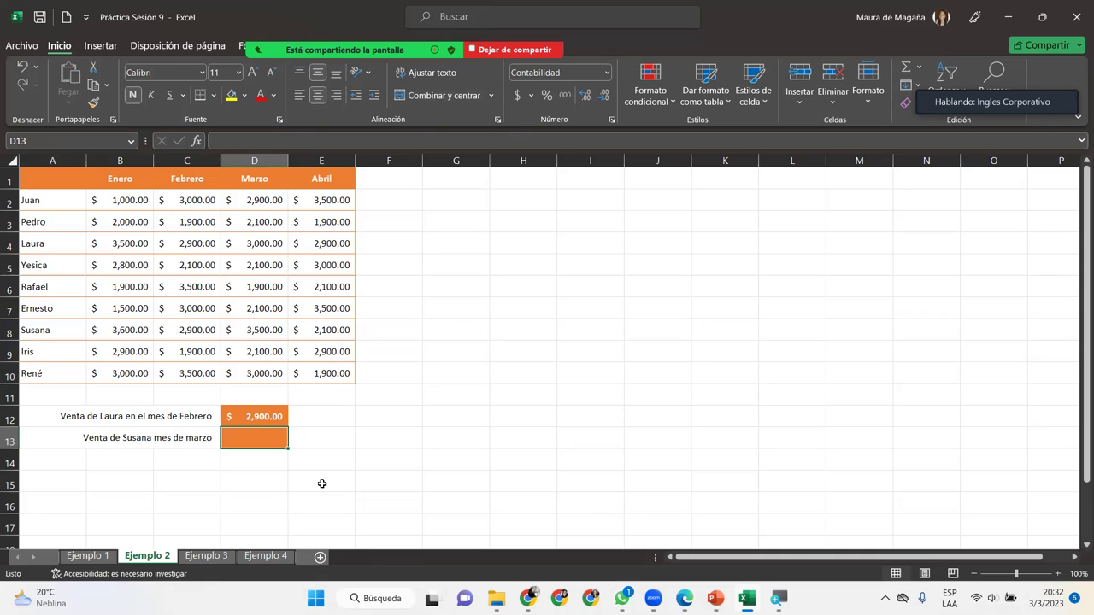
# Step: Enter =INDICE(B2:E10;7;3) in D13 to return Susana's March sale of $3,500.00
pyautogui.write('=')
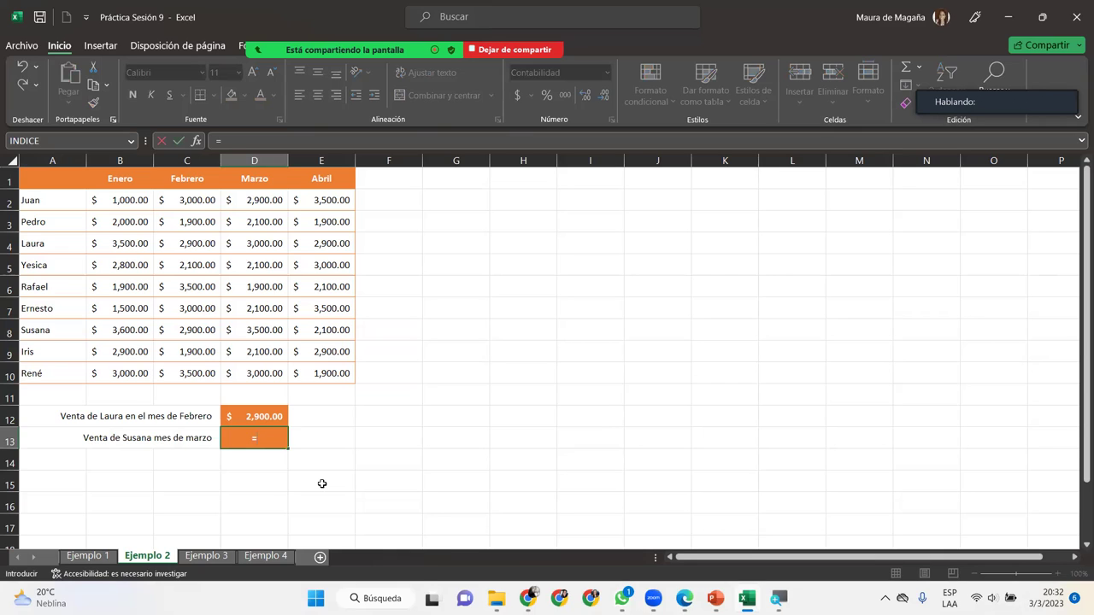
pyautogui.write('ind')
pyautogui.press('Tab')
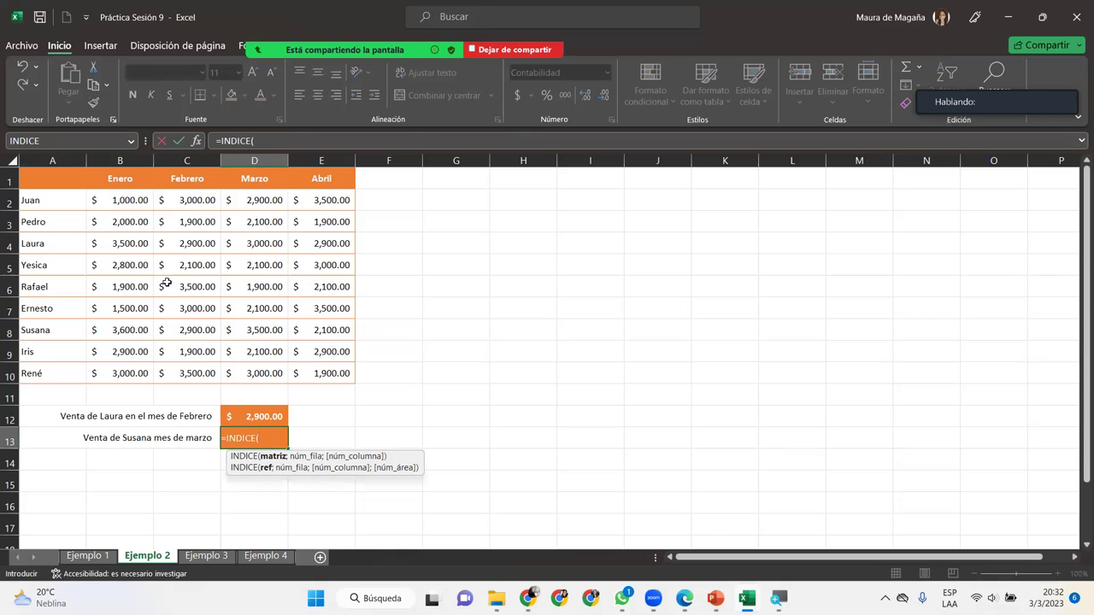
pyautogui.moveTo(100, 198); pyautogui.dragTo(328, 376)
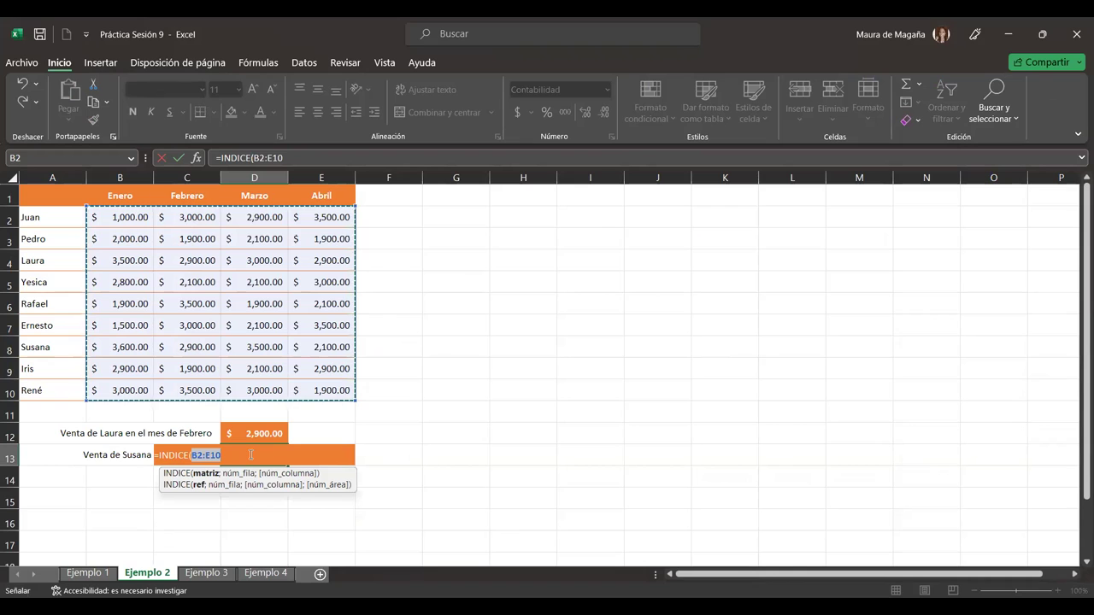
pyautogui.write(';')
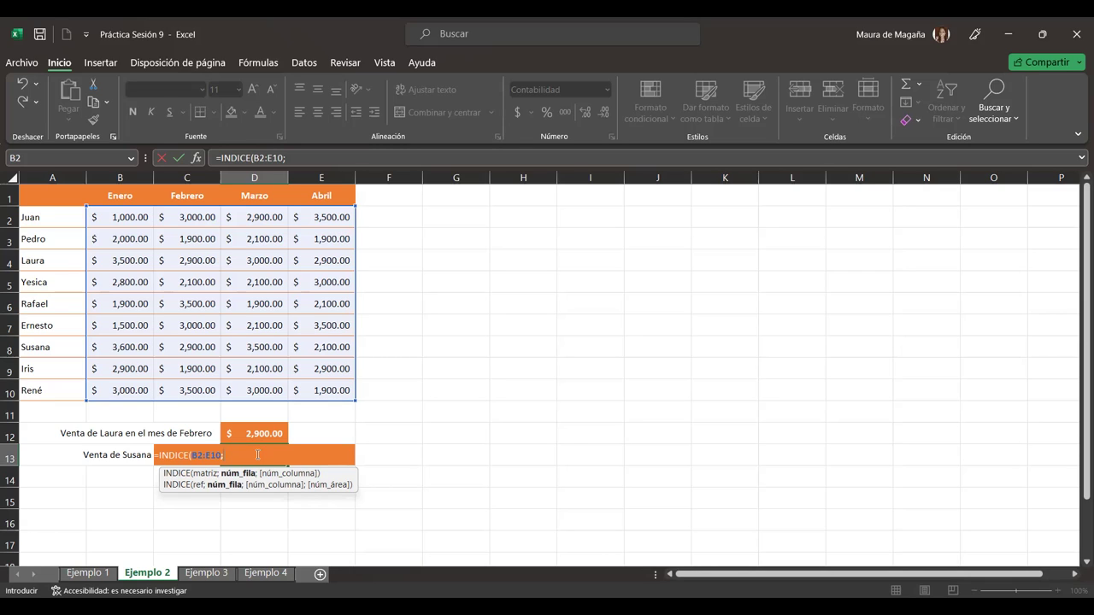
pyautogui.write('7')
pyautogui.write(';')
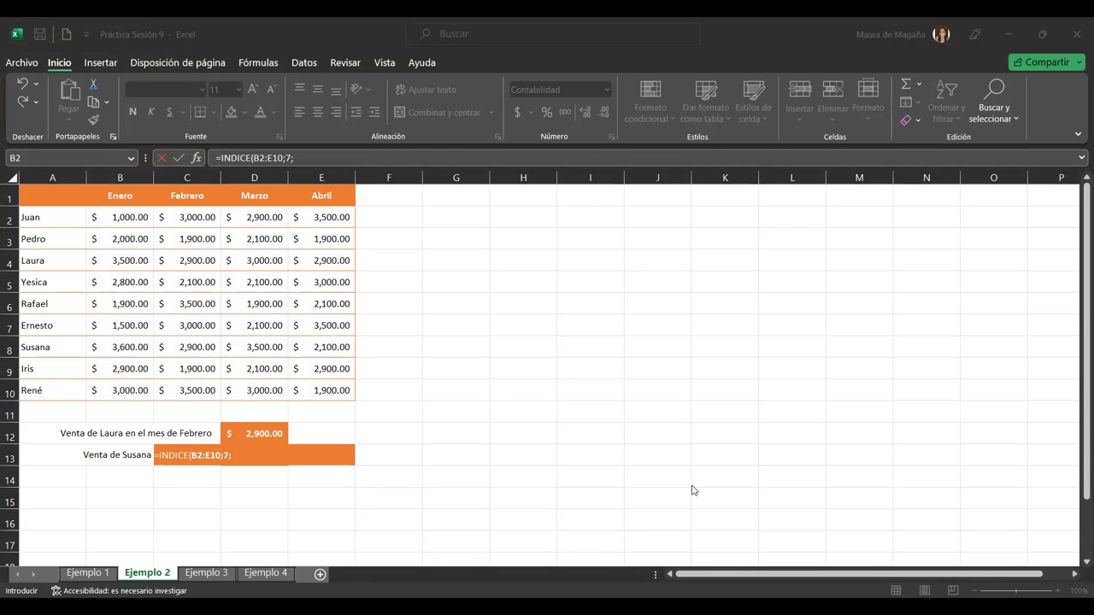
pyautogui.click(258, 459)
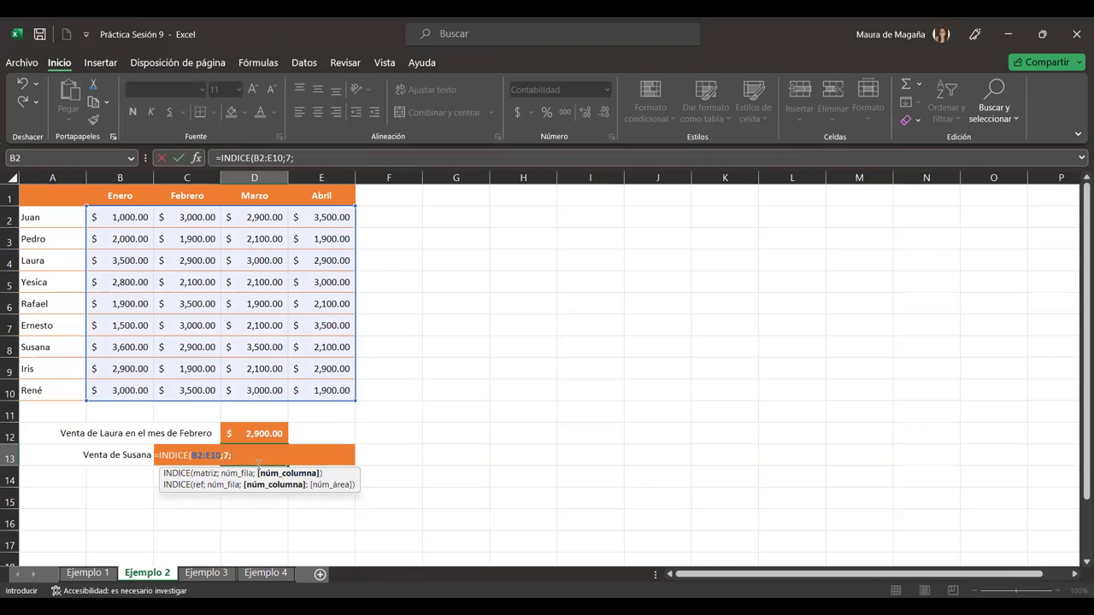
pyautogui.write('3)')
pyautogui.press('Return')
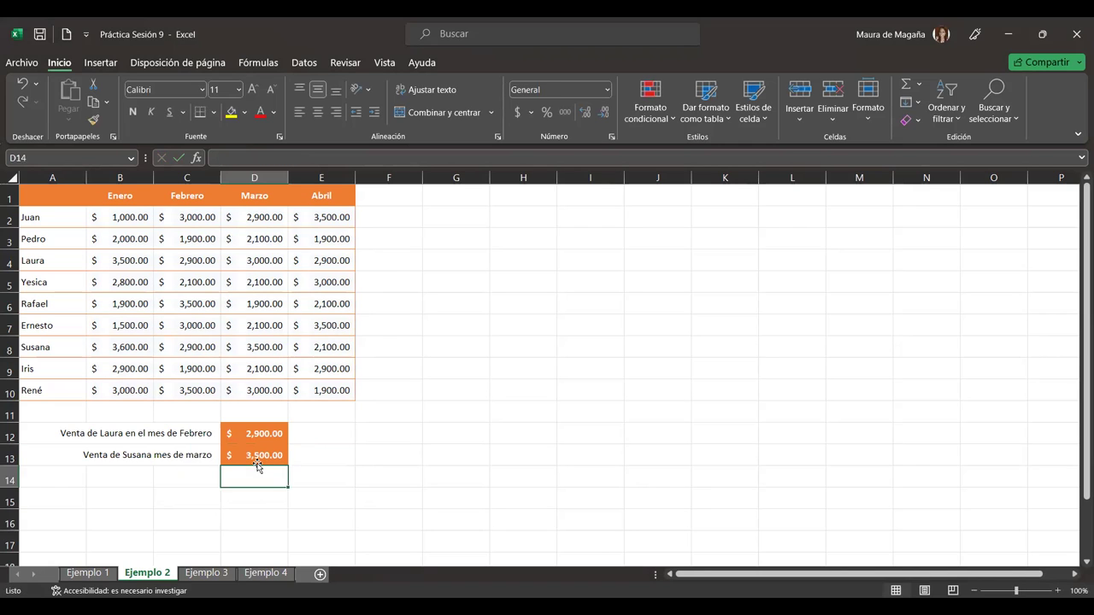
pyautogui.click(274, 451)
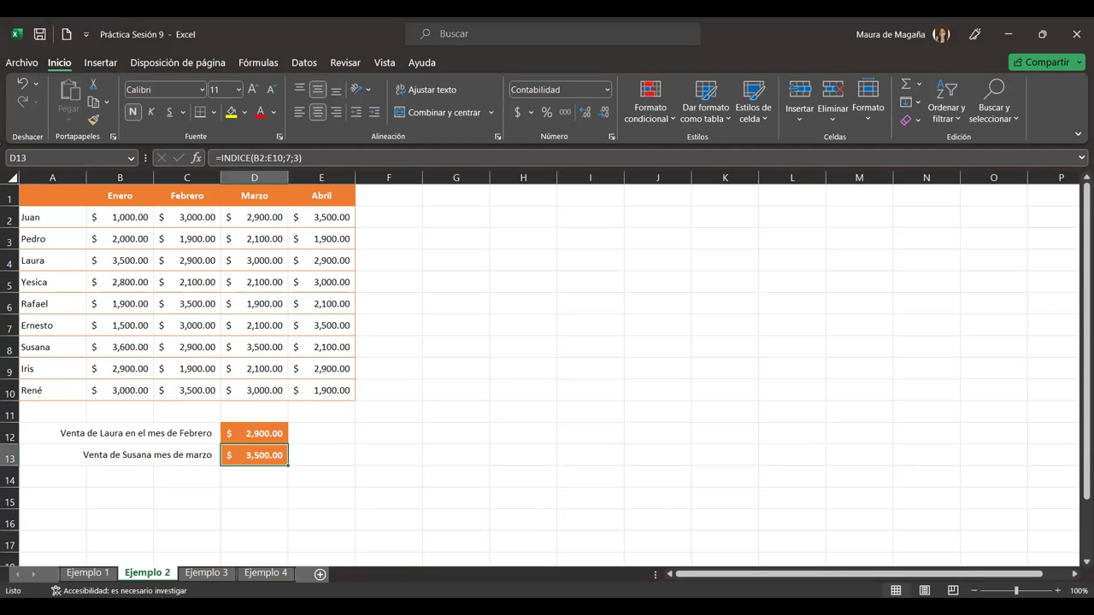
pyautogui.hotkey('alt', 'Tab')
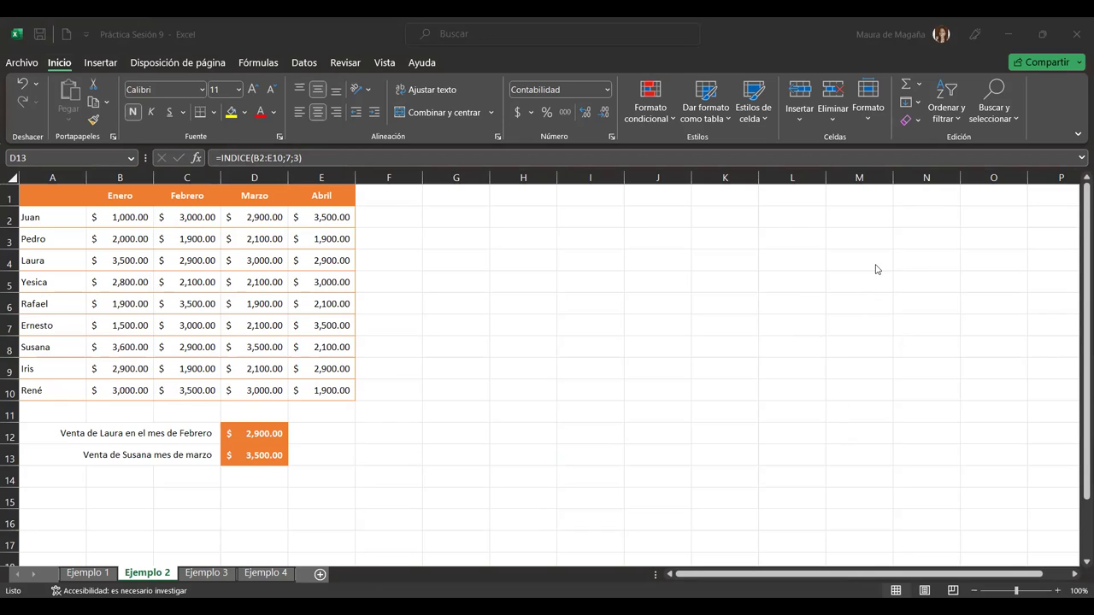
pyautogui.click(813, 76)
# Step: Go to the Ejemplo 3 sheet, scroll back to column A and select result cell G4
pyautogui.click(88, 572)
pyautogui.click(206, 574)
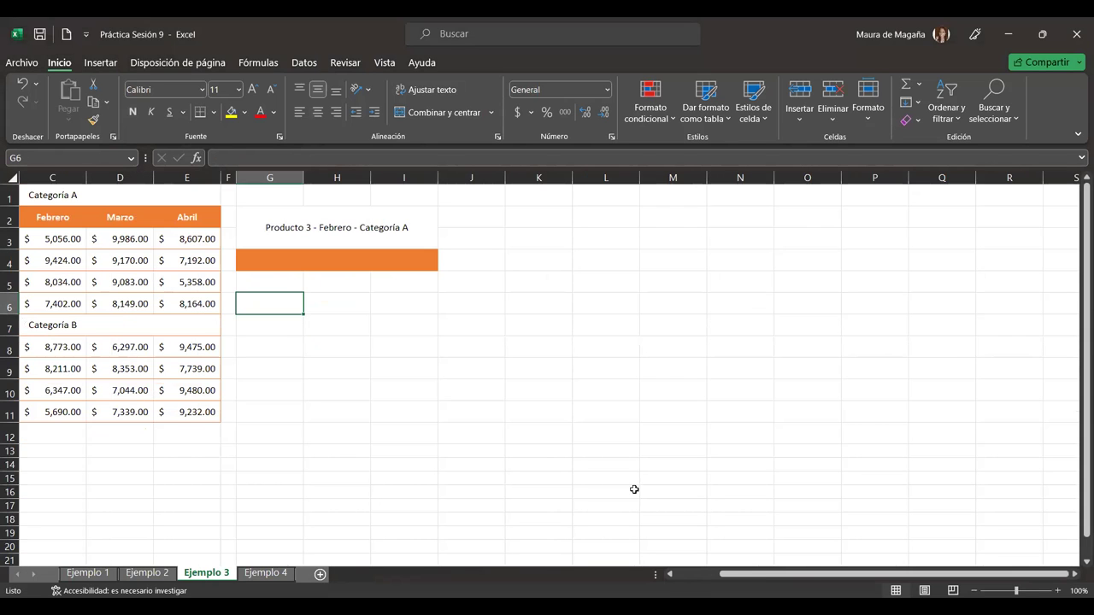
pyautogui.moveTo(807, 573); pyautogui.dragTo(762, 574)
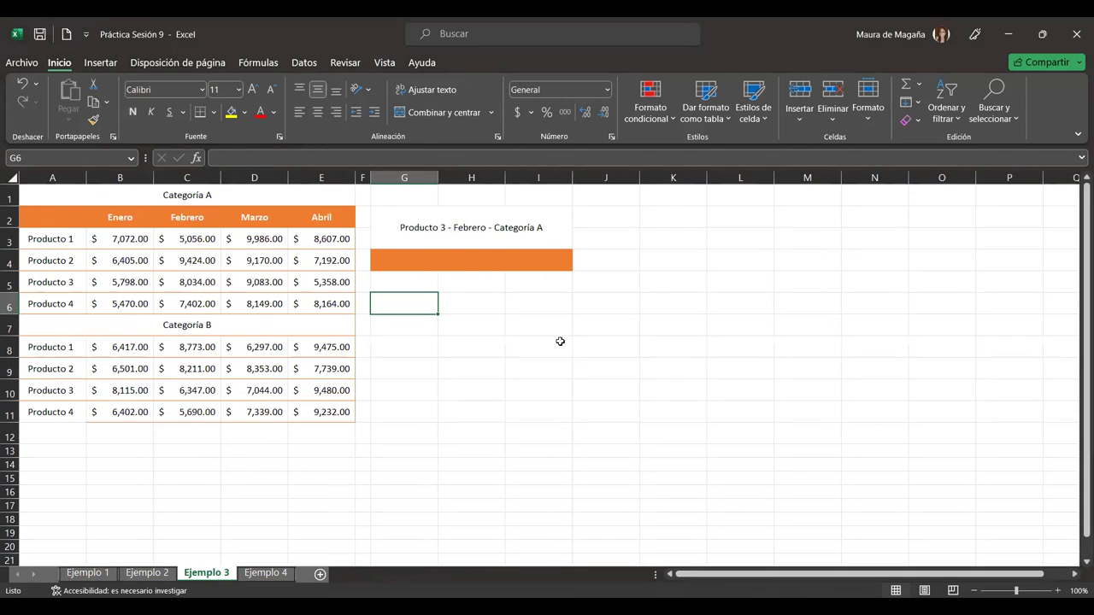
pyautogui.click(448, 256)
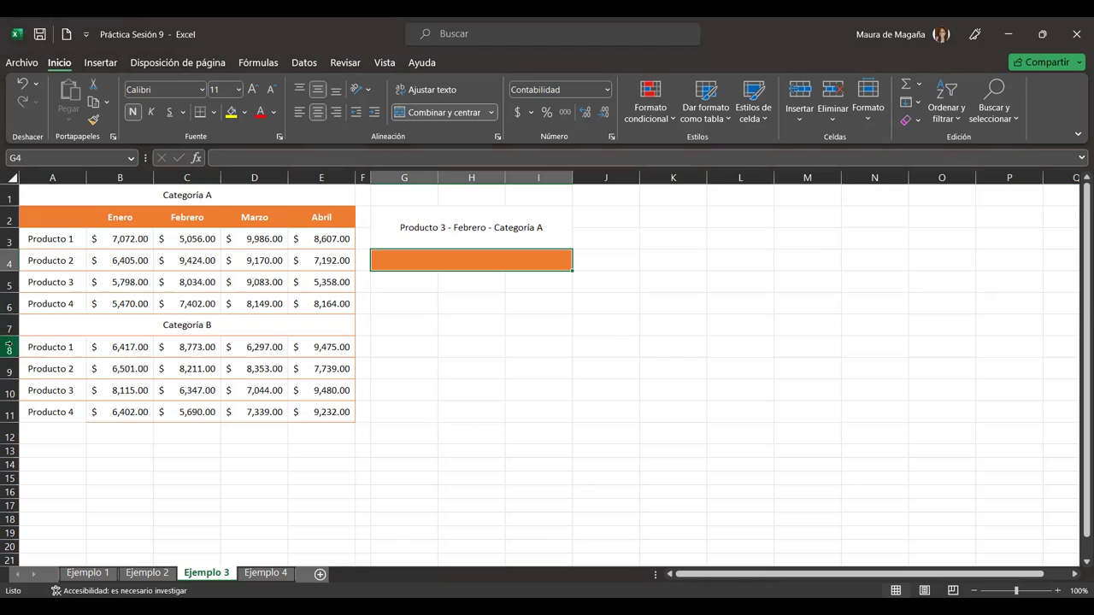
pyautogui.moveTo(113, 242); pyautogui.dragTo(310, 303)
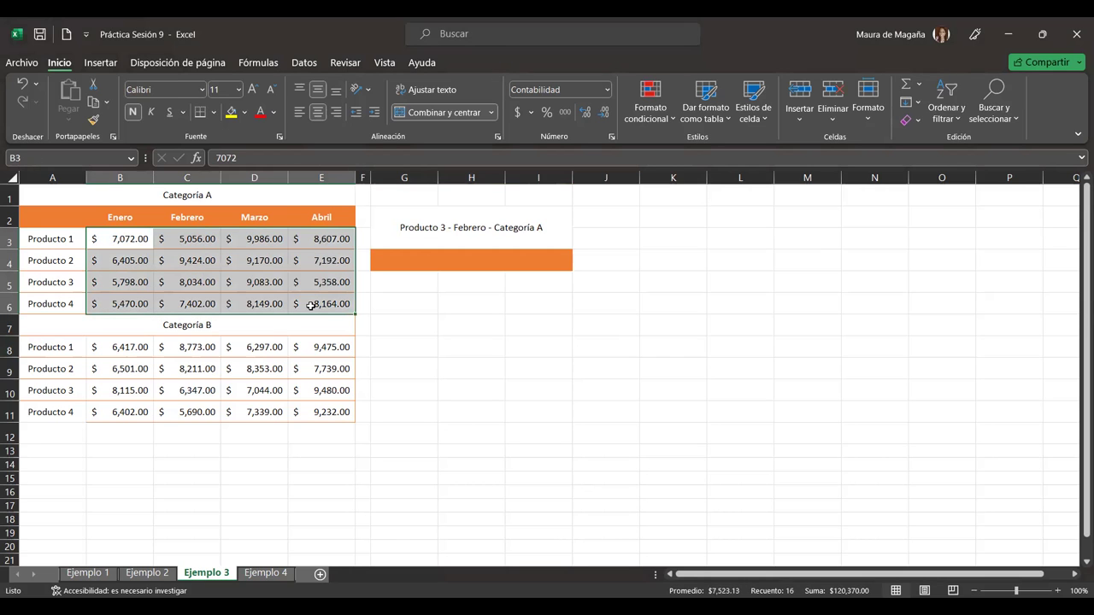
pyautogui.click(98, 239)
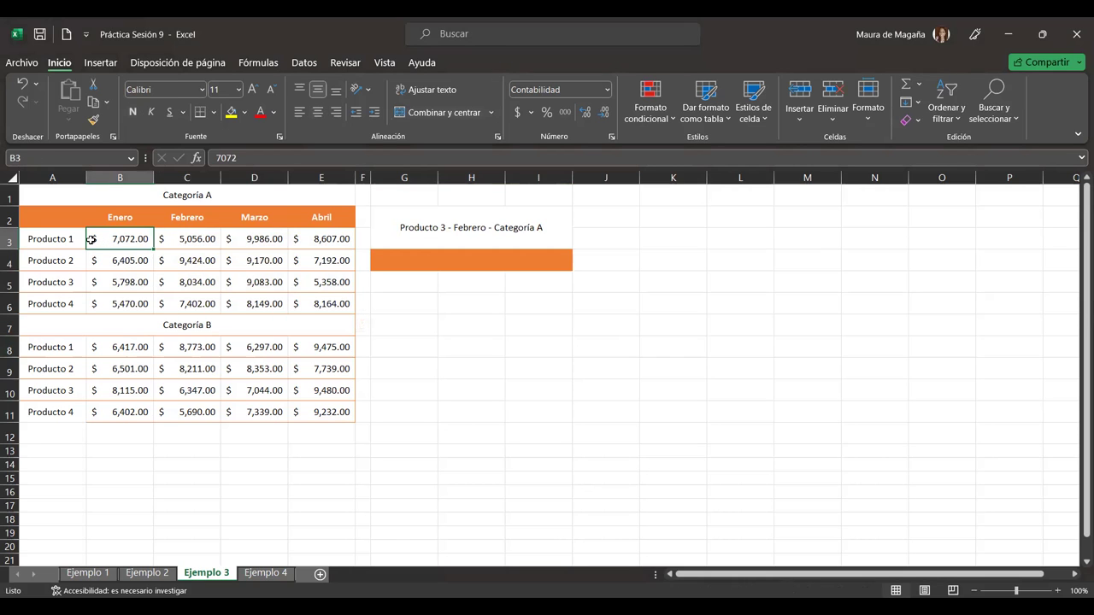
pyautogui.moveTo(98, 240); pyautogui.dragTo(347, 298)
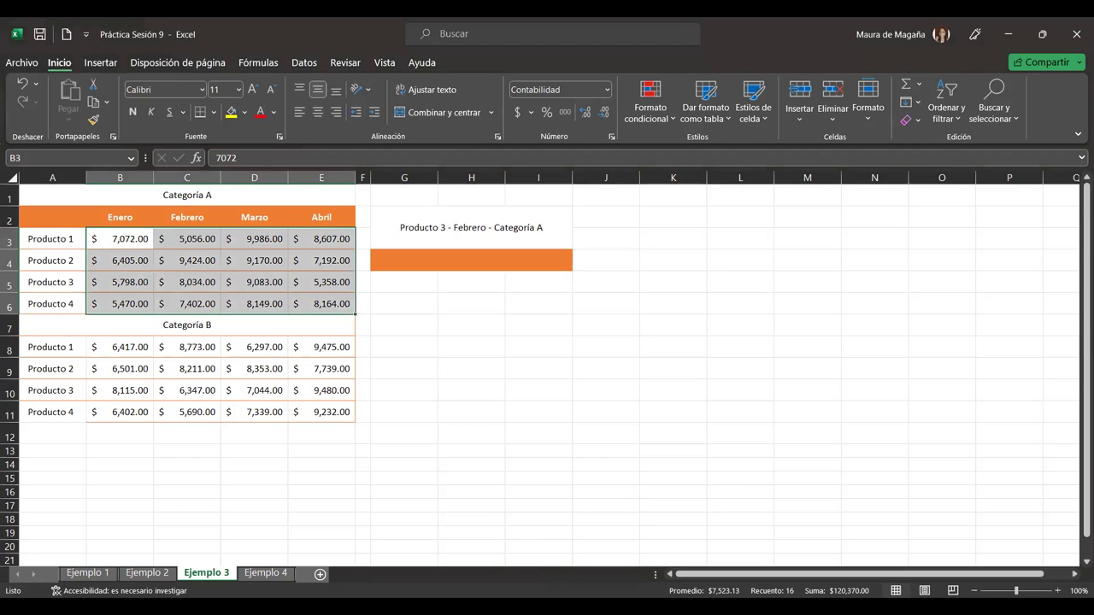
pyautogui.click(144, 389)
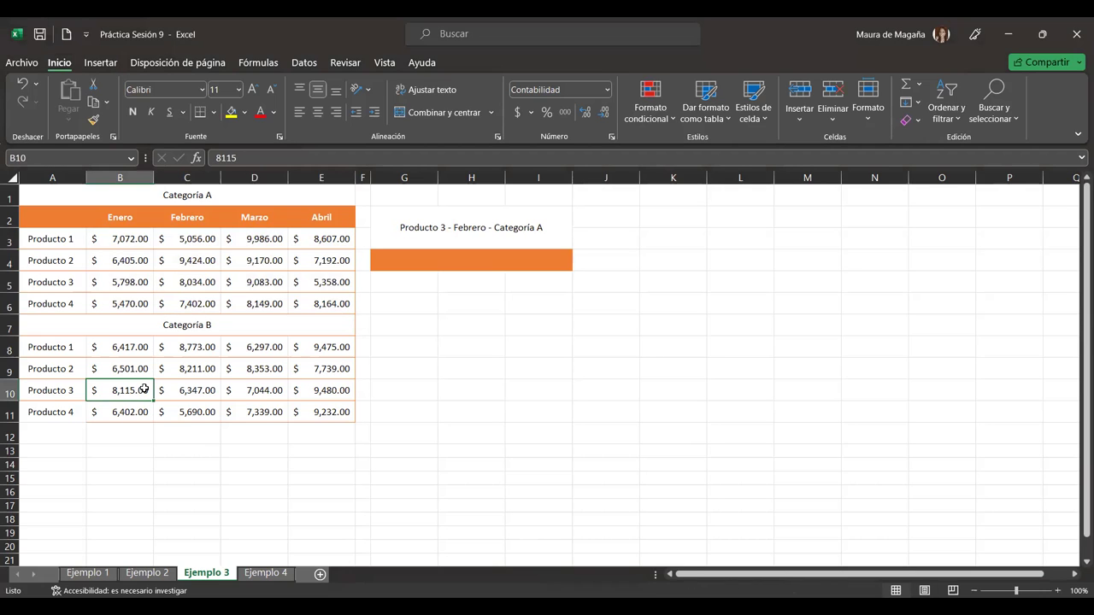
pyautogui.click(183, 195)
pyautogui.moveTo(186, 206); pyautogui.dragTo(190, 318)
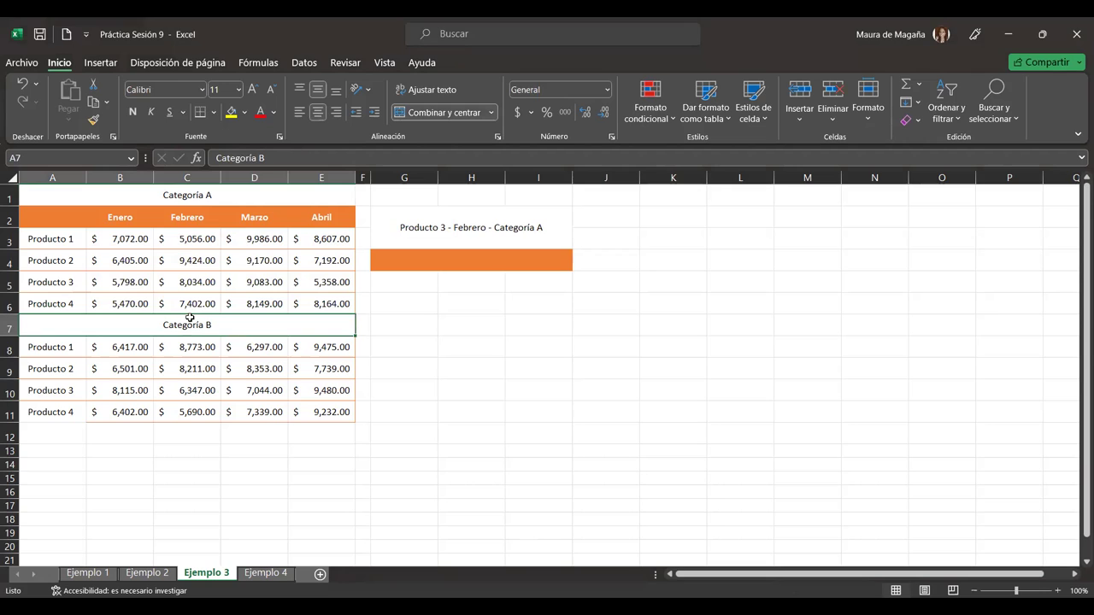
pyautogui.click(150, 217)
pyautogui.moveTo(149, 217); pyautogui.dragTo(333, 217)
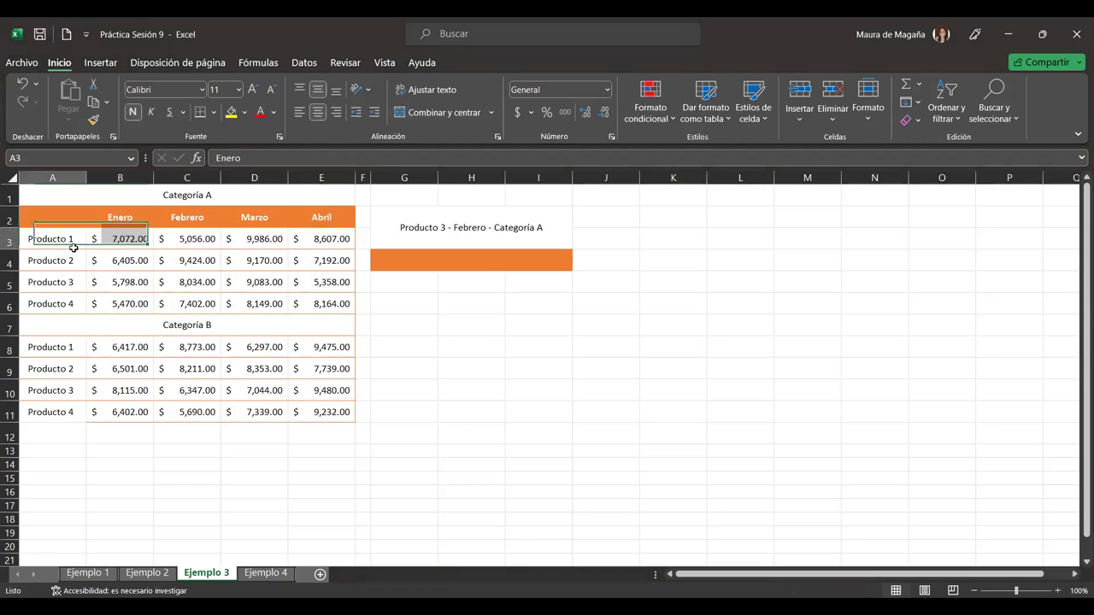
pyautogui.moveTo(73, 238); pyautogui.dragTo(71, 305)
pyautogui.moveTo(67, 345); pyautogui.dragTo(68, 413)
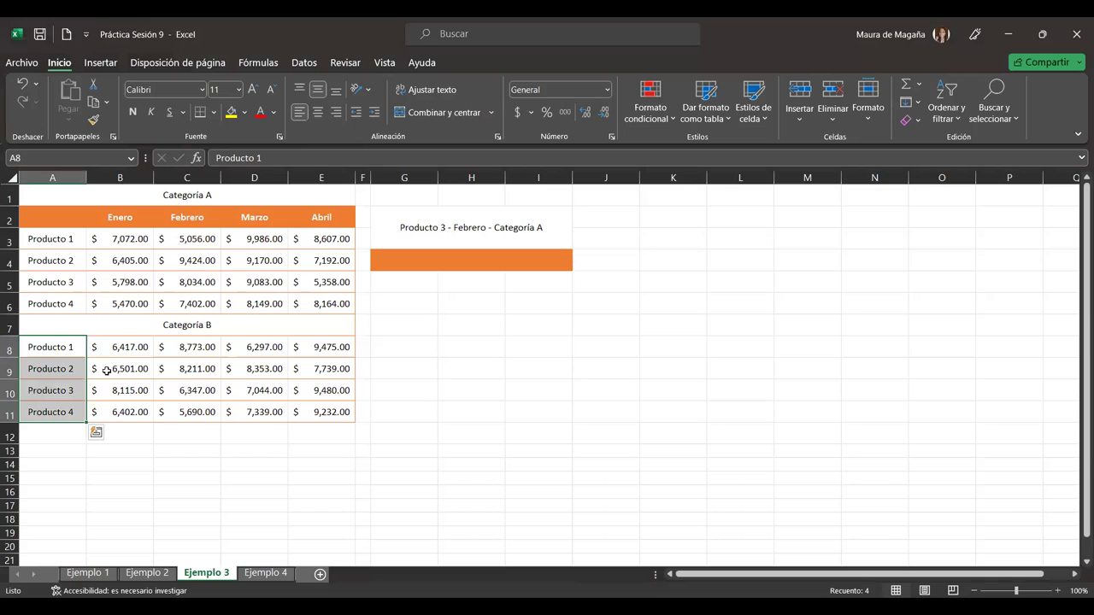
pyautogui.moveTo(115, 349)
pyautogui.mouseDown()
pyautogui.moveTo(310, 391)
pyautogui.moveTo(317, 405)
pyautogui.mouseUp()
pyautogui.click(464, 264)
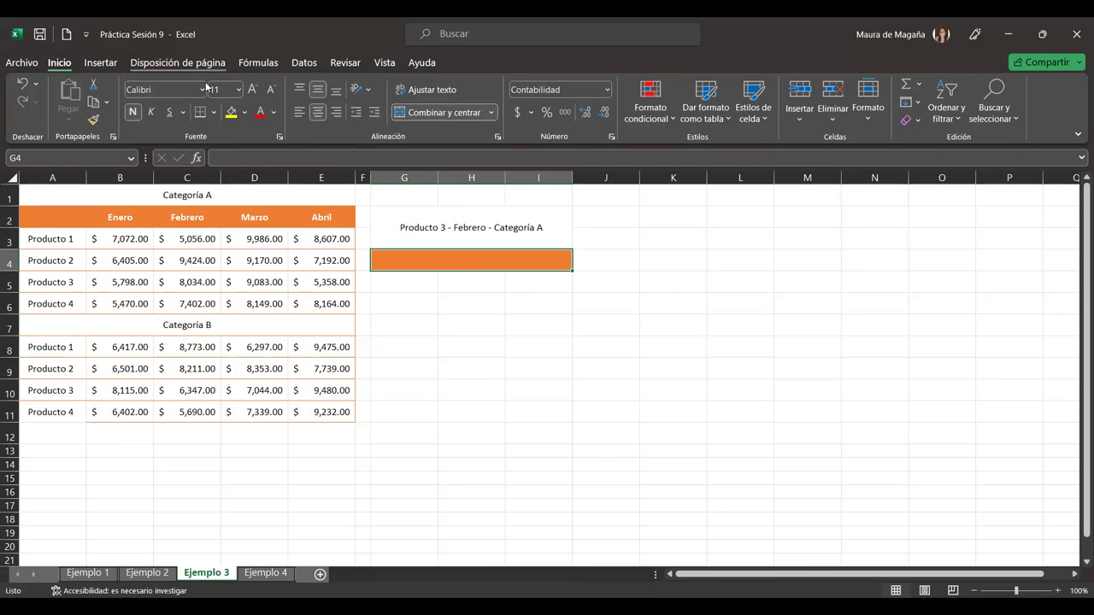
# Step: Insert INDICE into G4 from Búsqueda y referencia using the ref;núm_fila;núm_columna;núm_área form
pyautogui.click(258, 62)
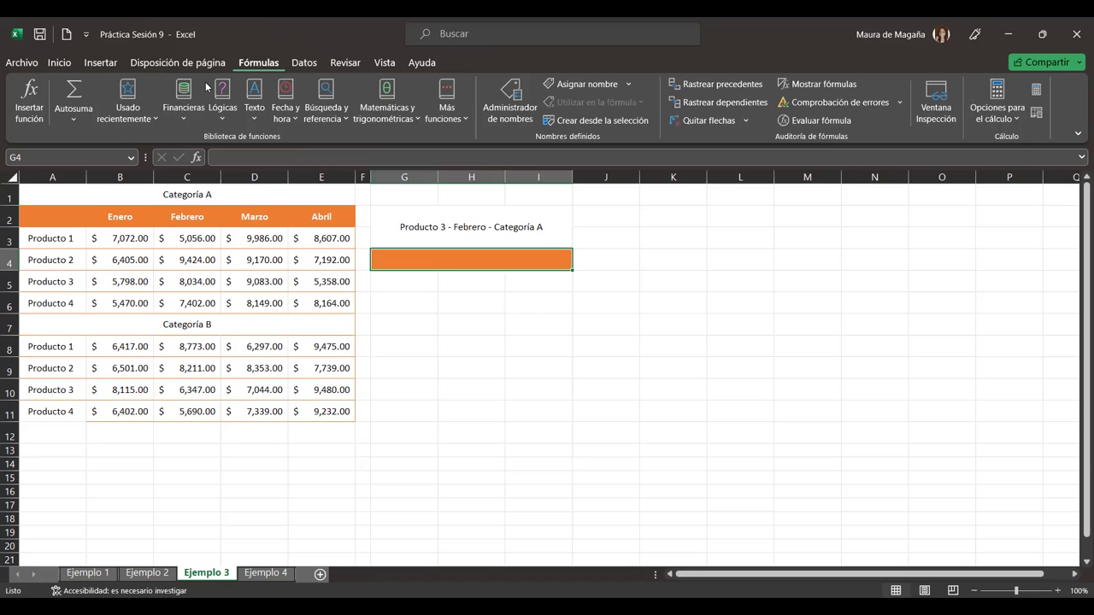
pyautogui.click(328, 121)
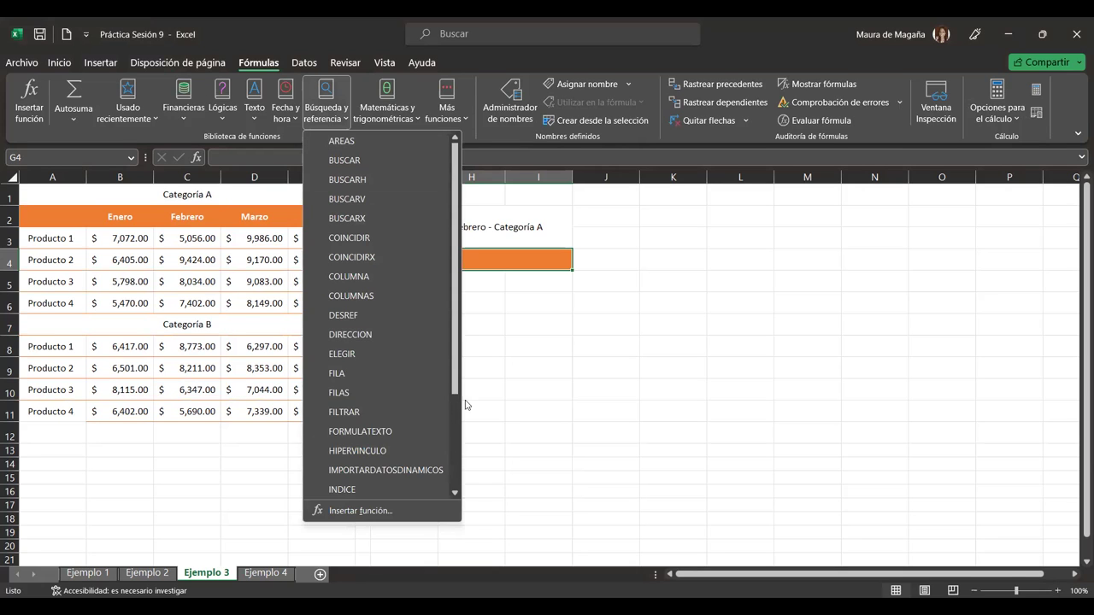
pyautogui.click(387, 484)
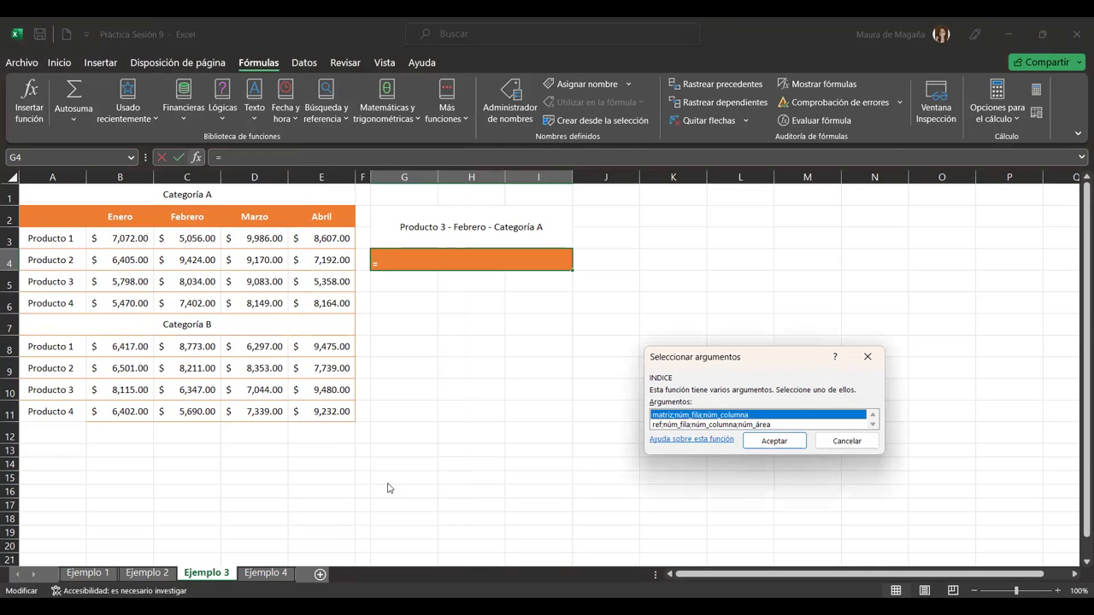
pyautogui.click(709, 425)
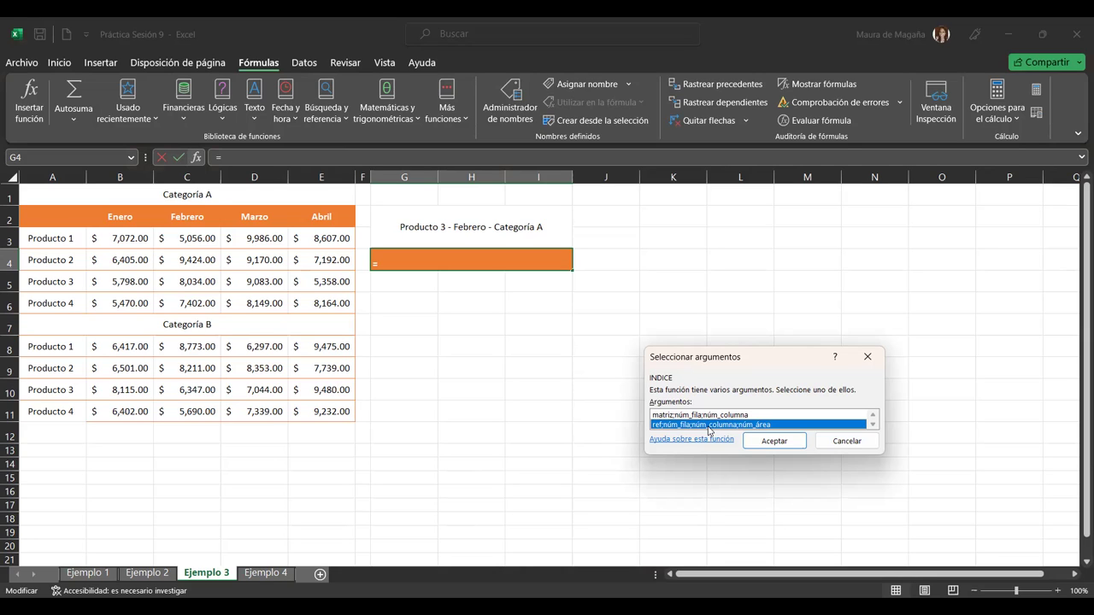
pyautogui.click(791, 437)
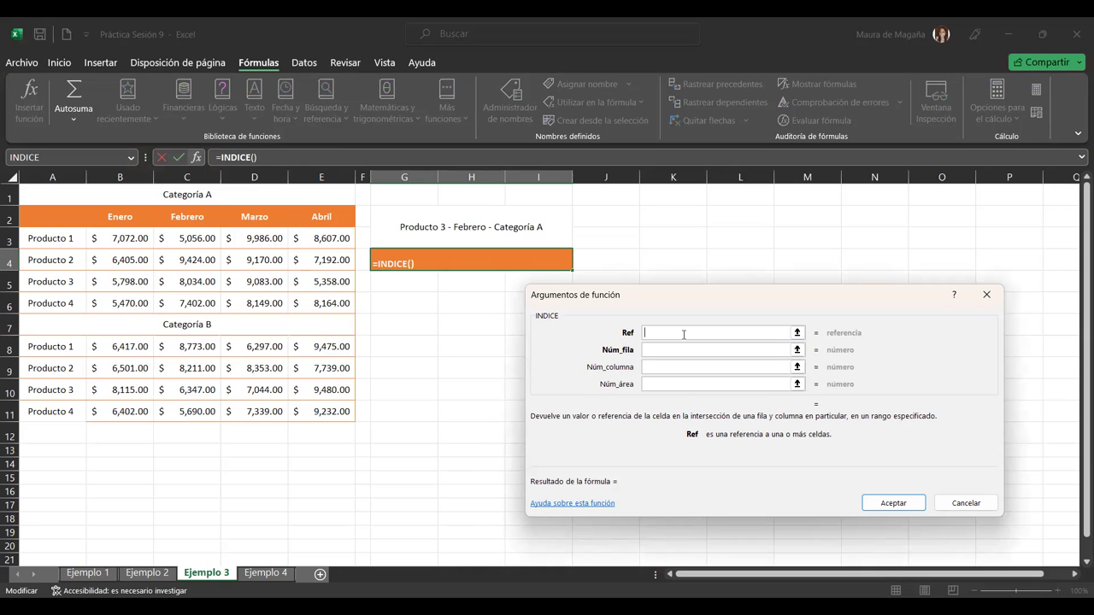
# Step: Enter B3:E6;B8:E11 as the INDICE reference, then select the reference text to redo it
pyautogui.click(107, 242)
pyautogui.keyDown('shift'); pyautogui.click(311, 305); pyautogui.keyUp('shift')
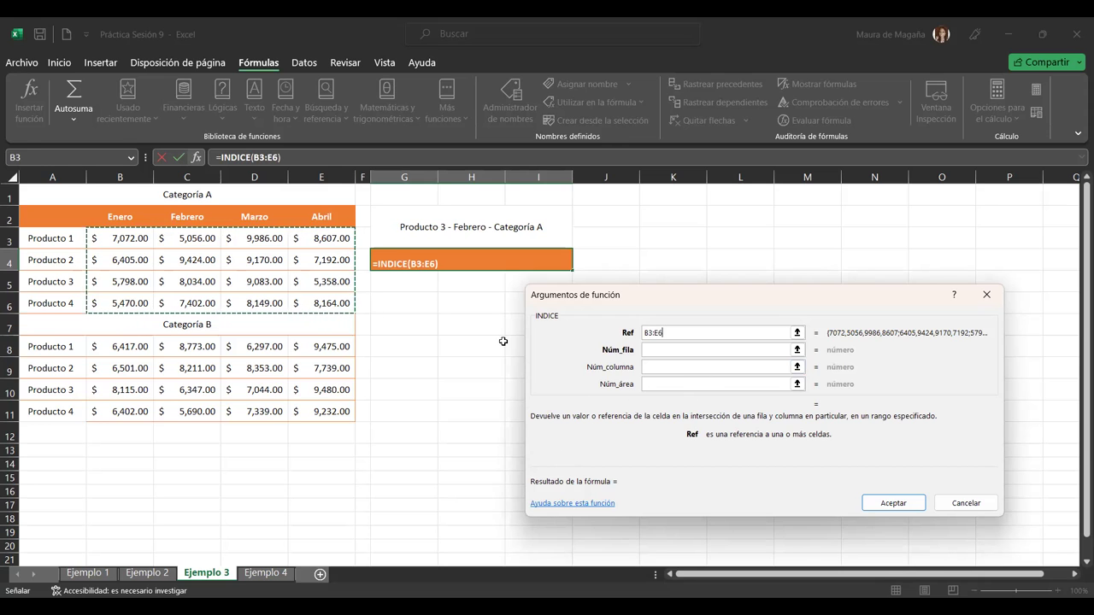
pyautogui.write(';')
pyautogui.click(115, 347)
pyautogui.keyDown('shift'); pyautogui.click(292, 411); pyautogui.keyUp('shift')
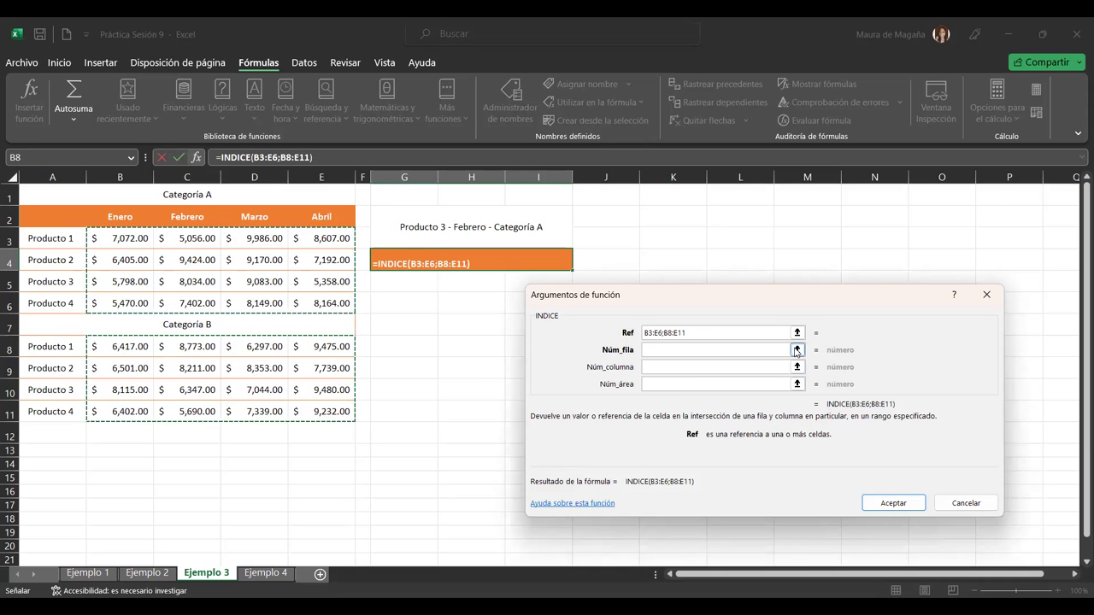
pyautogui.click(564, 335)
# Step: Re-enter the reference as (B3:E6;B8:E11) in the Ref box
pyautogui.press('BackSpace')
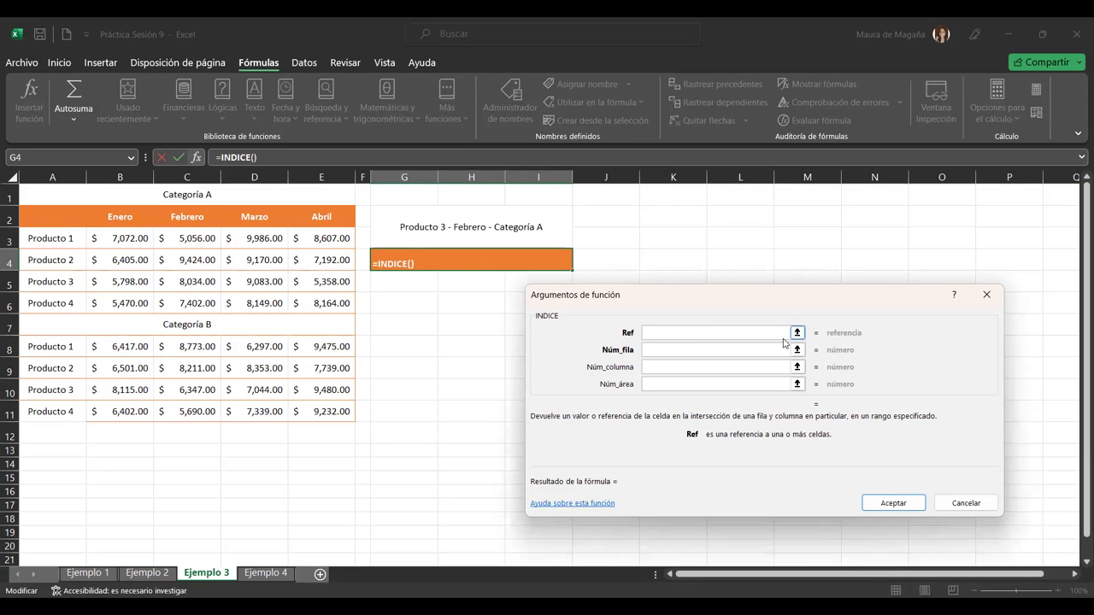
pyautogui.write('(')
pyautogui.moveTo(119, 239); pyautogui.dragTo(316, 292)
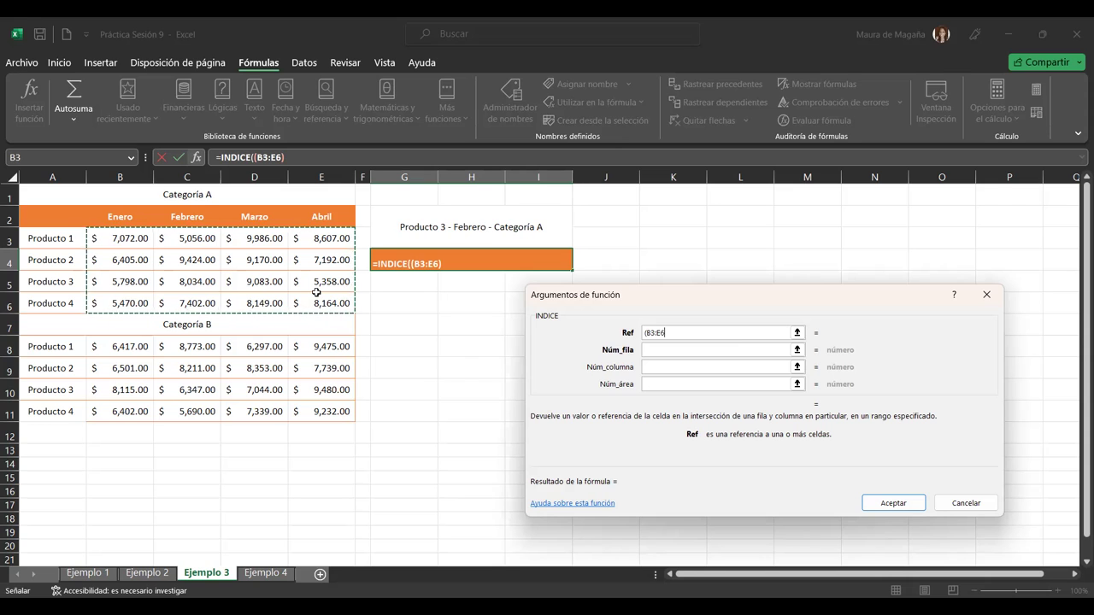
pyautogui.write(';')
pyautogui.moveTo(118, 344); pyautogui.dragTo(310, 413)
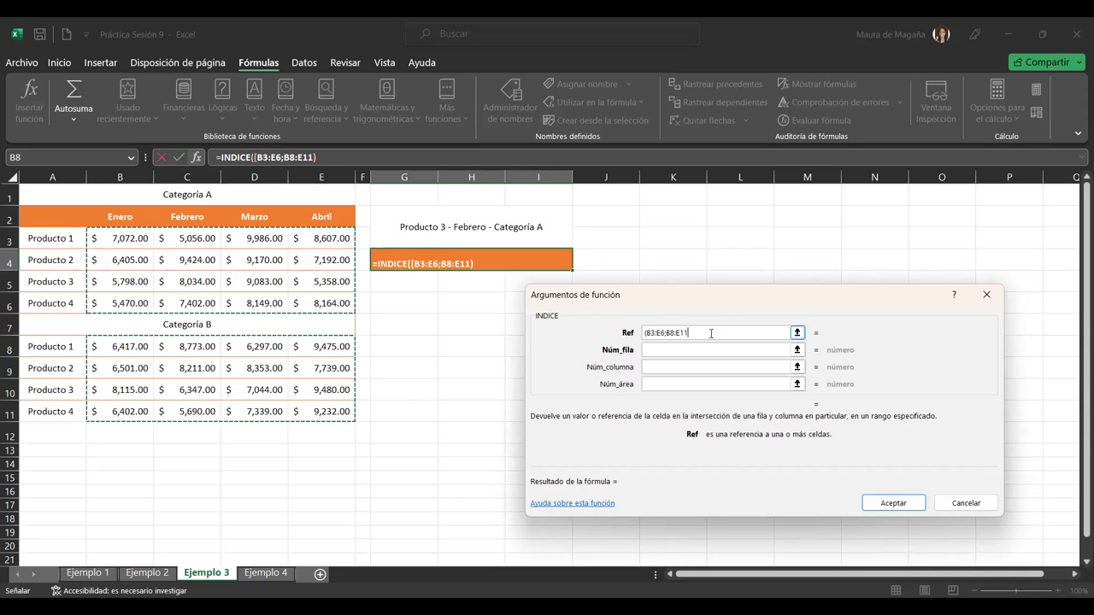
pyautogui.write(')')
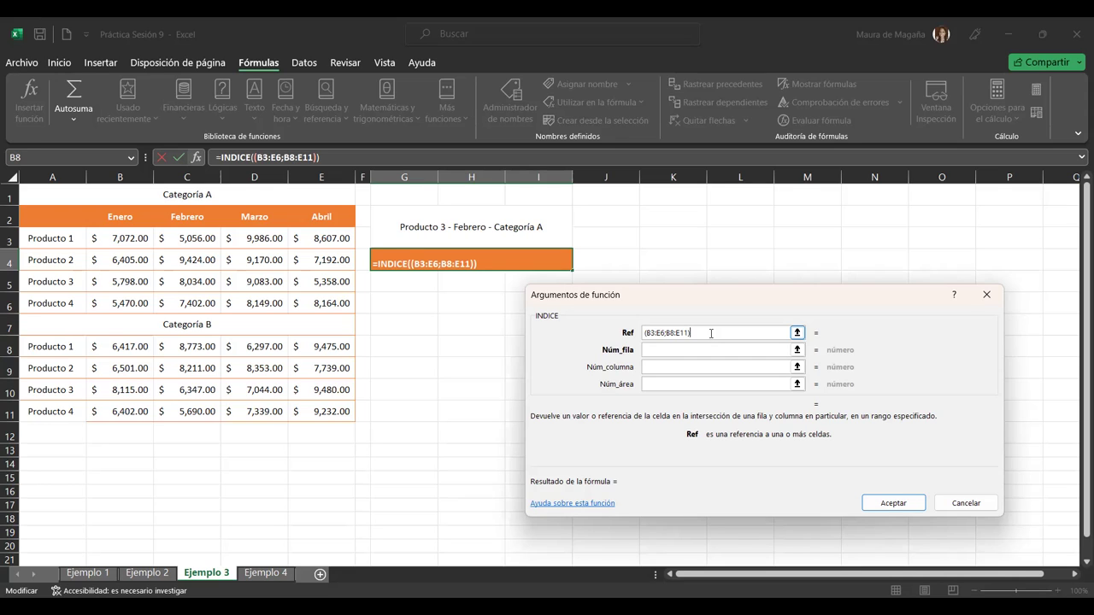
# Step: Set row 3, column 2 and area 1, confirming INDICE to return $8,034.00
pyautogui.click(697, 346)
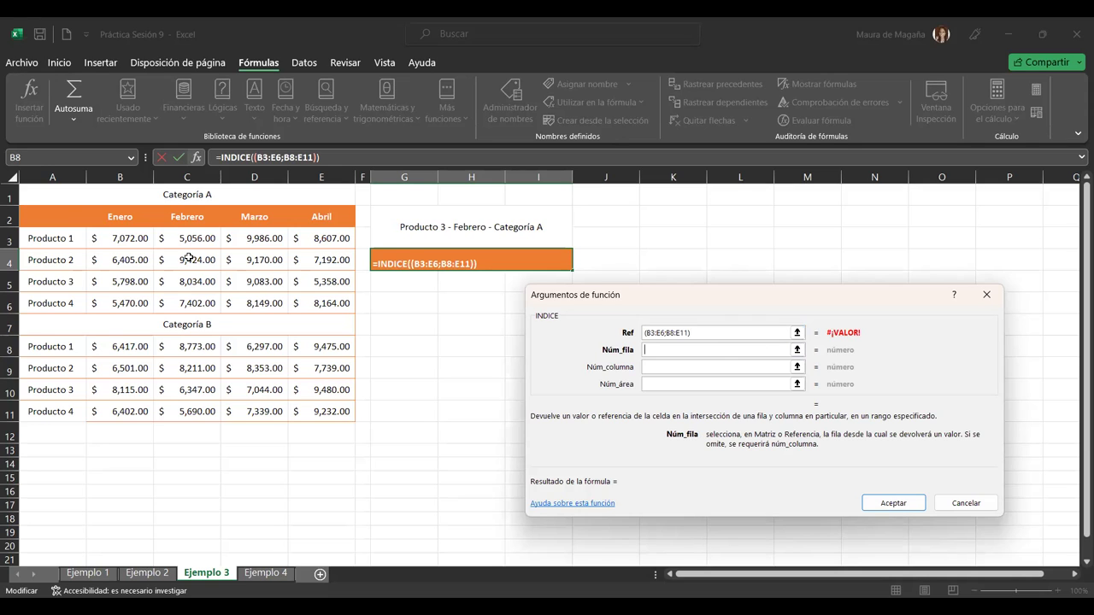
pyautogui.write('3')
pyautogui.click(673, 366)
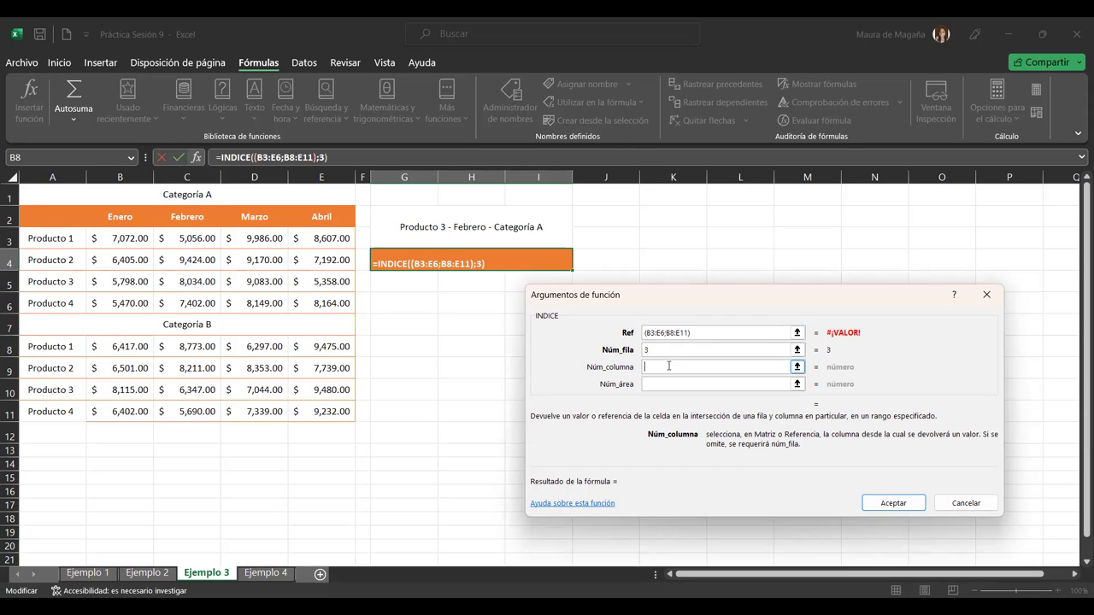
pyautogui.write('2')
pyautogui.click(665, 383)
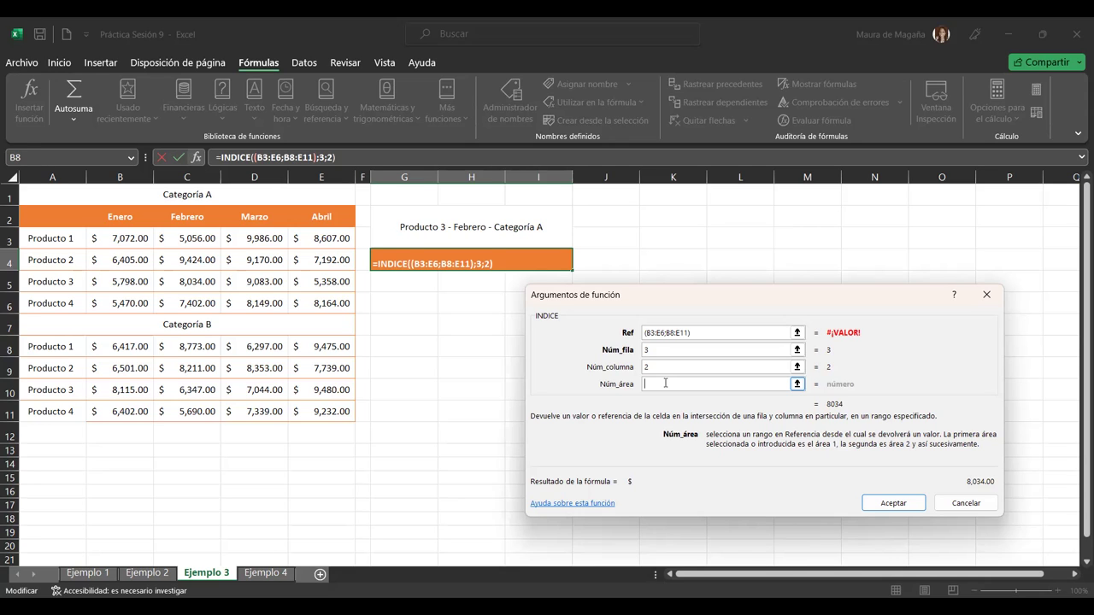
pyautogui.write(';1')
pyautogui.click(907, 504)
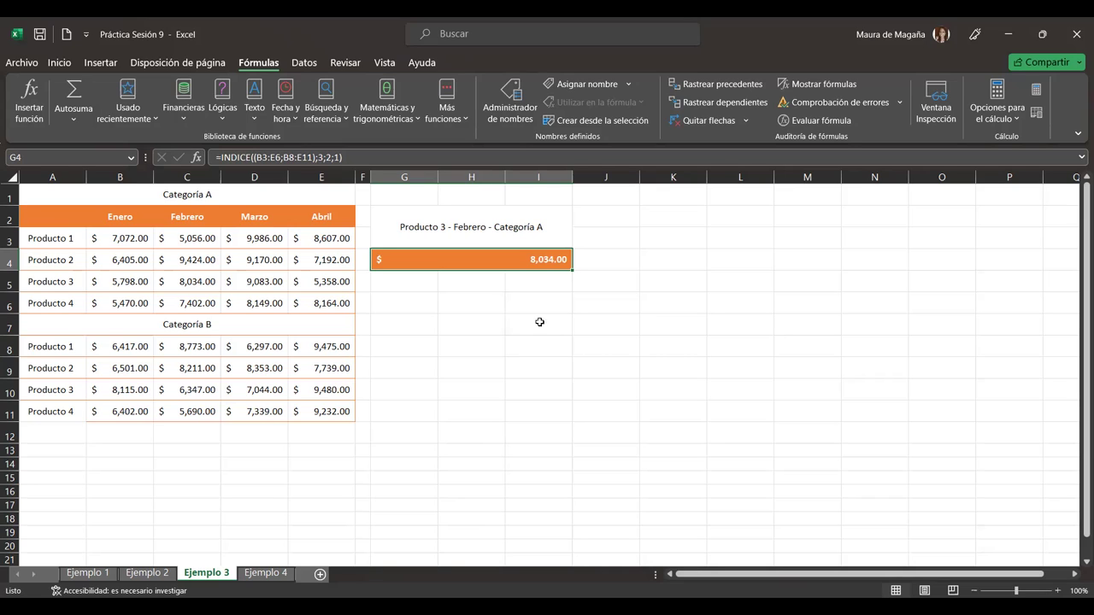
# Step: Copy the Producto 3 label from G2 into G6
pyautogui.moveTo(534, 235)
pyautogui.mouseDown()
pyautogui.moveTo(533, 255)
pyautogui.moveTo(538, 237)
pyautogui.mouseUp()
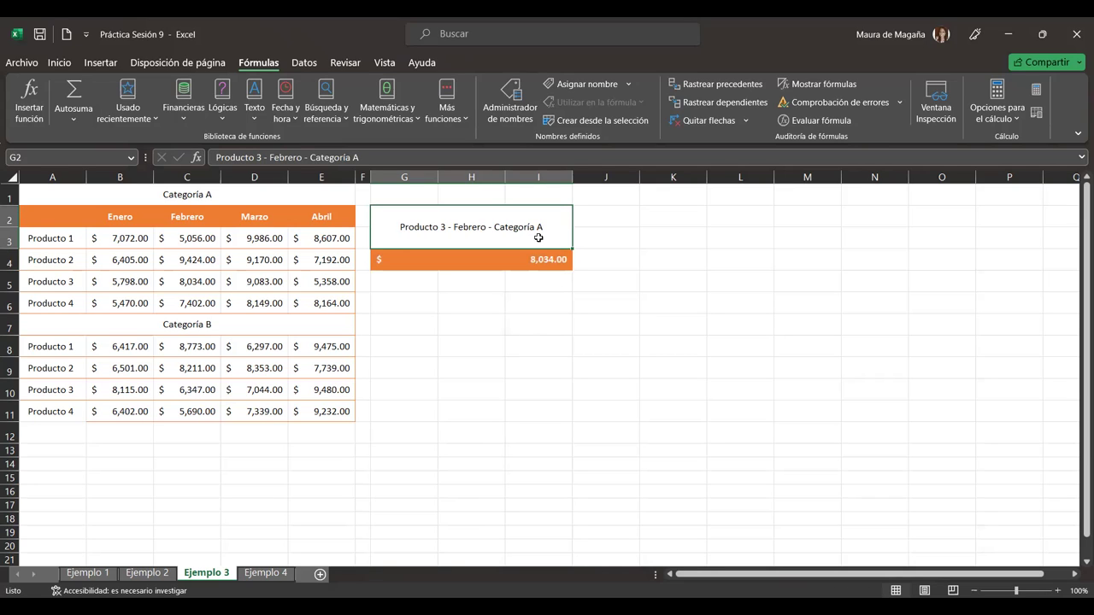
pyautogui.hotkey('ctrl', 'c')
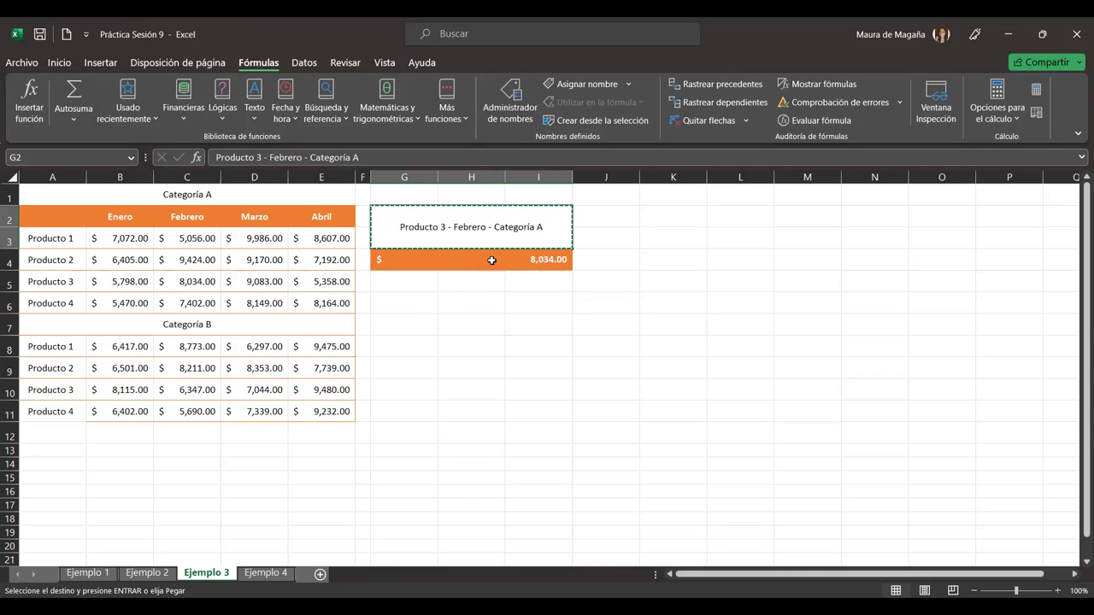
pyautogui.click(398, 308)
pyautogui.press('Return')
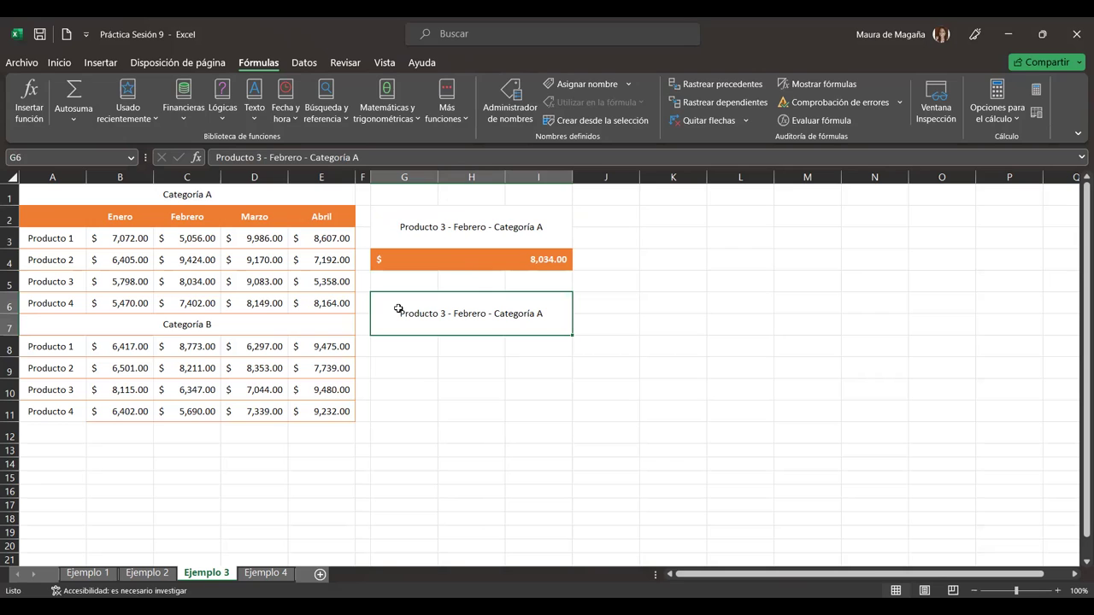
# Step: Apply G4's orange merged result-cell formatting to G8 with Copiar formato
pyautogui.click(423, 257)
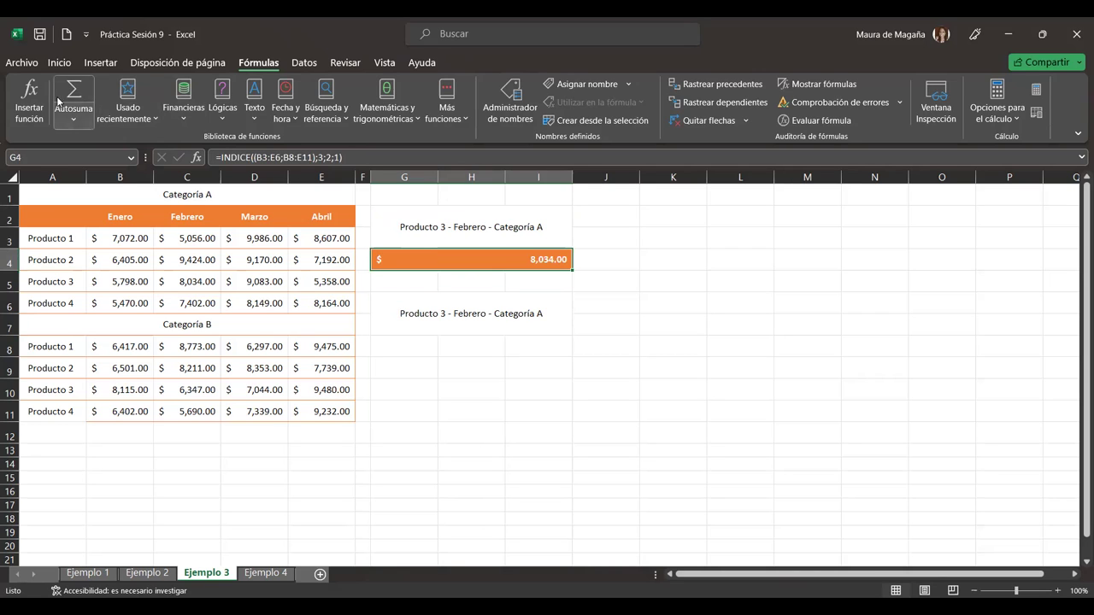
pyautogui.click(59, 63)
pyautogui.click(93, 119)
pyautogui.click(421, 351)
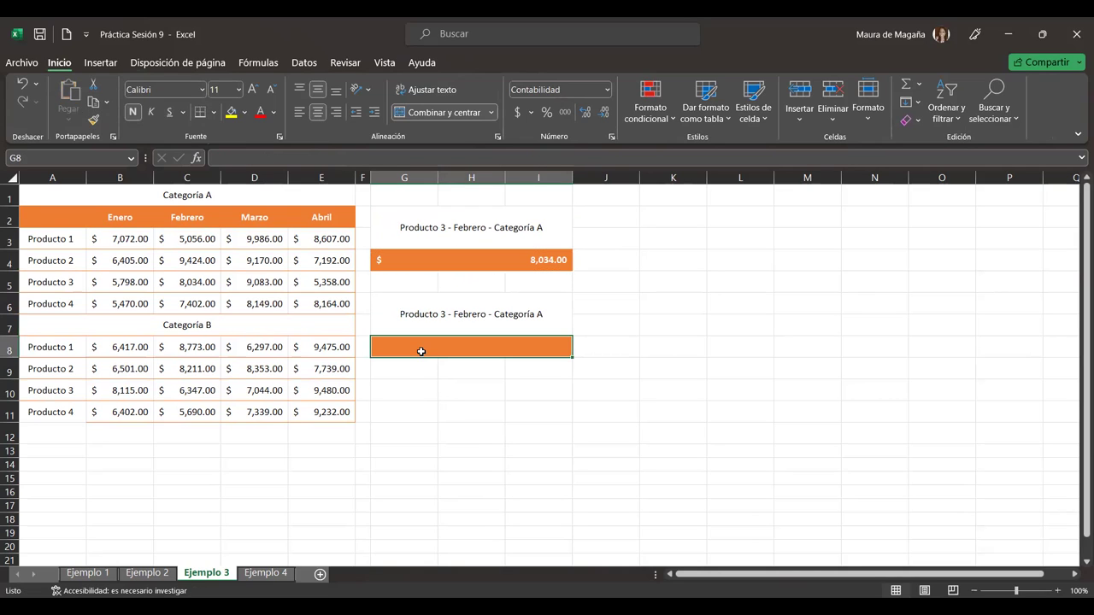
# Step: Change the G6 label's ending from Categoría A to Categoría B
pyautogui.doubleClick(568, 313)
pyautogui.press('BackSpace')
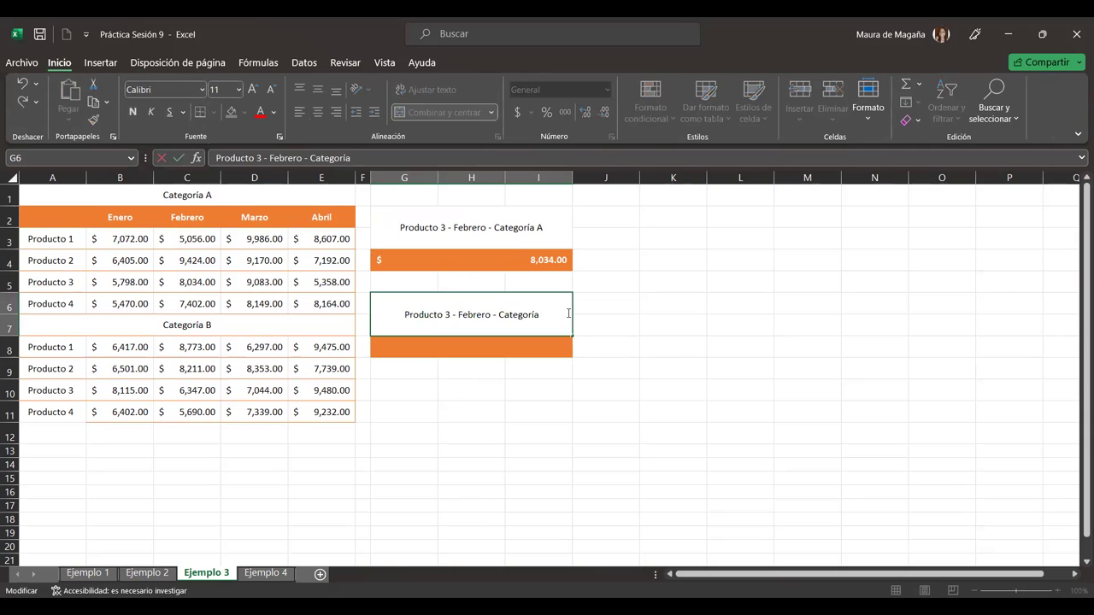
pyautogui.write(' B')
pyautogui.press('Return')
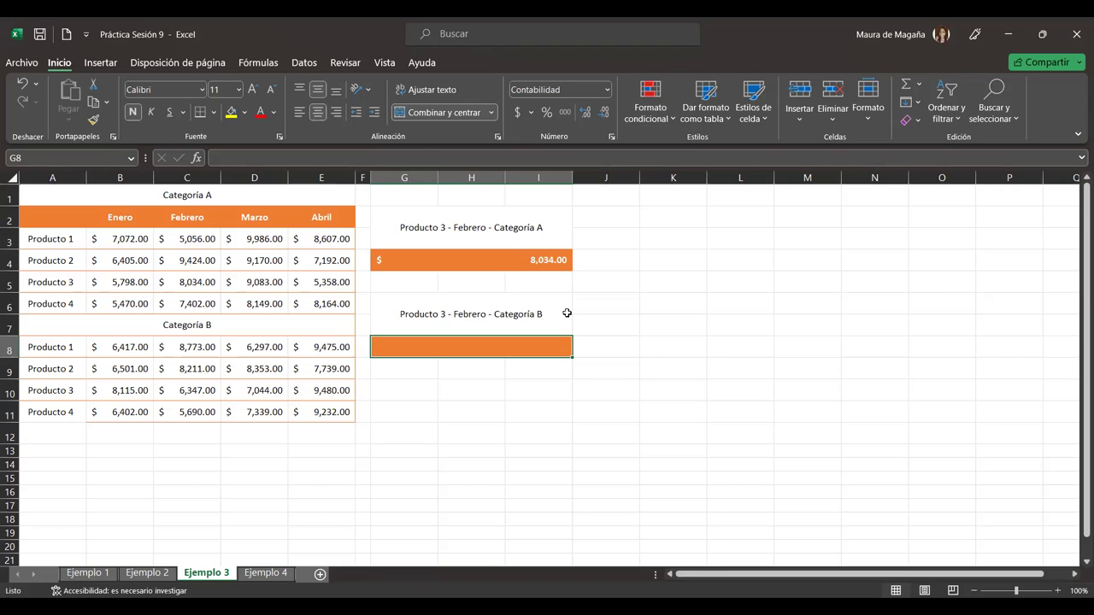
# Step: Zoom the sheet to 120% and begin an INDICE formula in G8 via autocomplete
pyautogui.write('=')
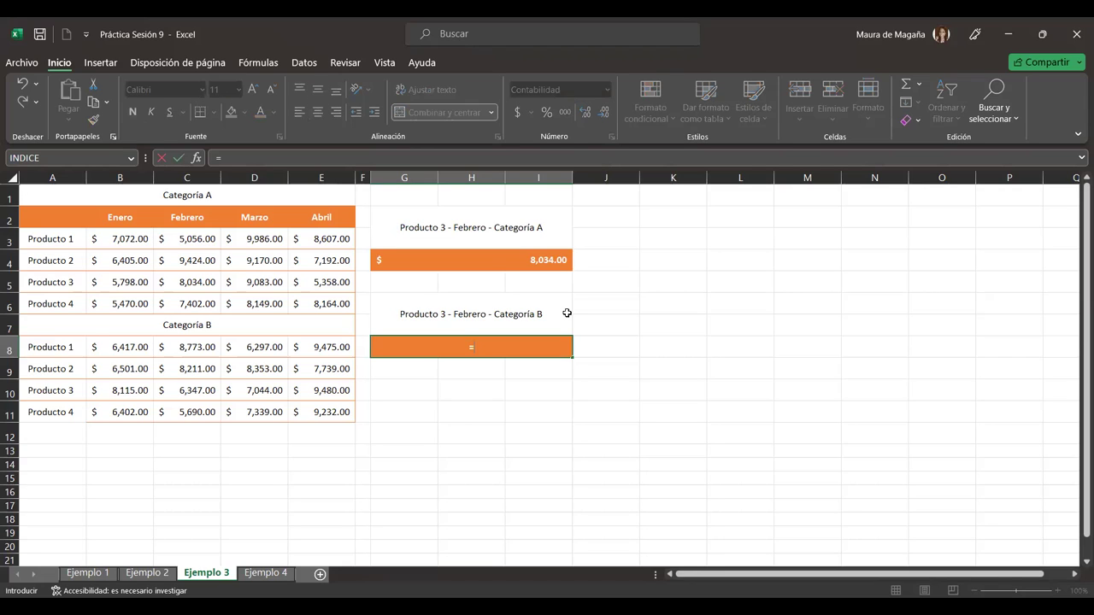
pyautogui.press('Escape')
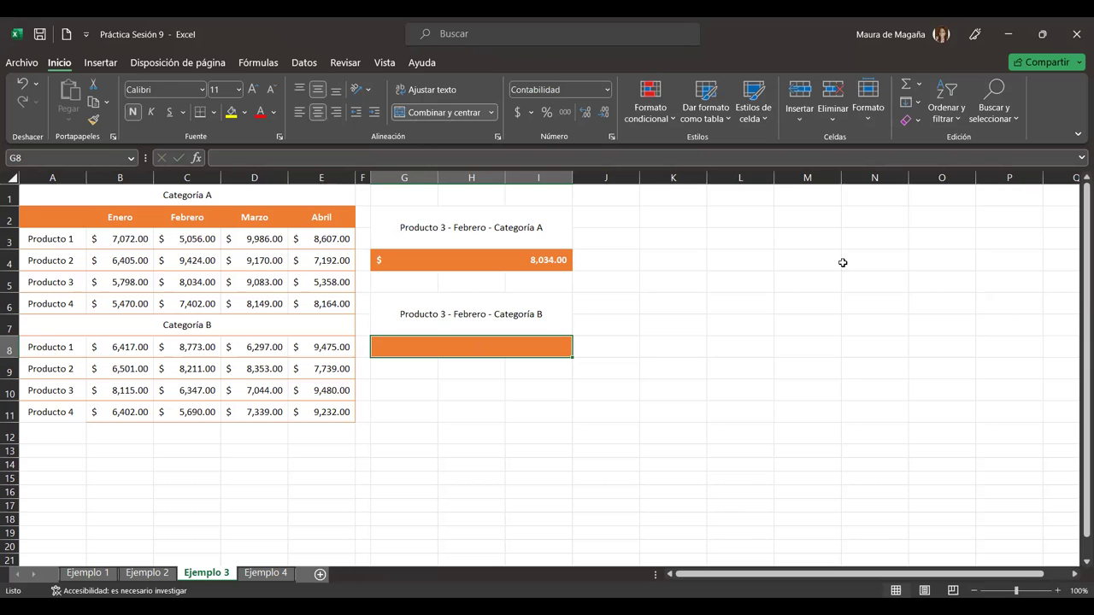
pyautogui.click(1058, 590)
pyautogui.click(1058, 590)
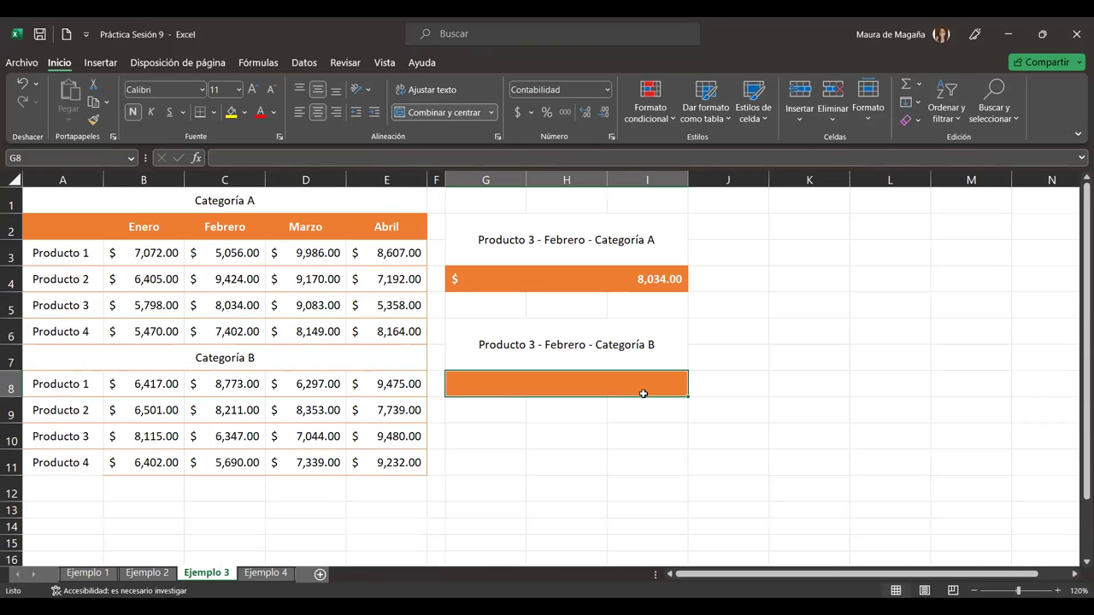
pyautogui.write('=')
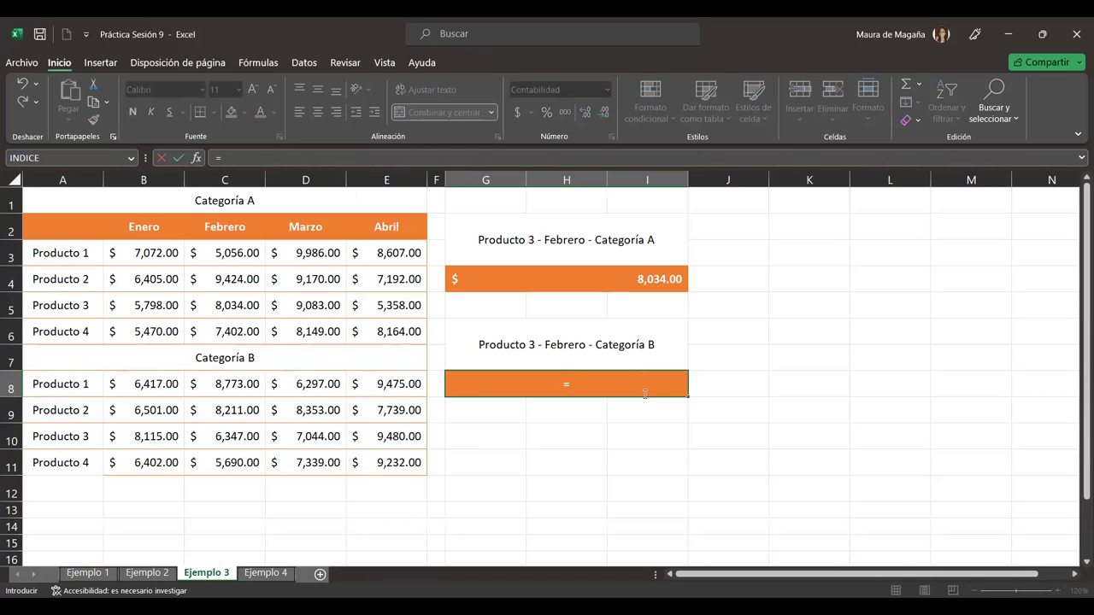
pyautogui.write('in')
pyautogui.press('Tab')
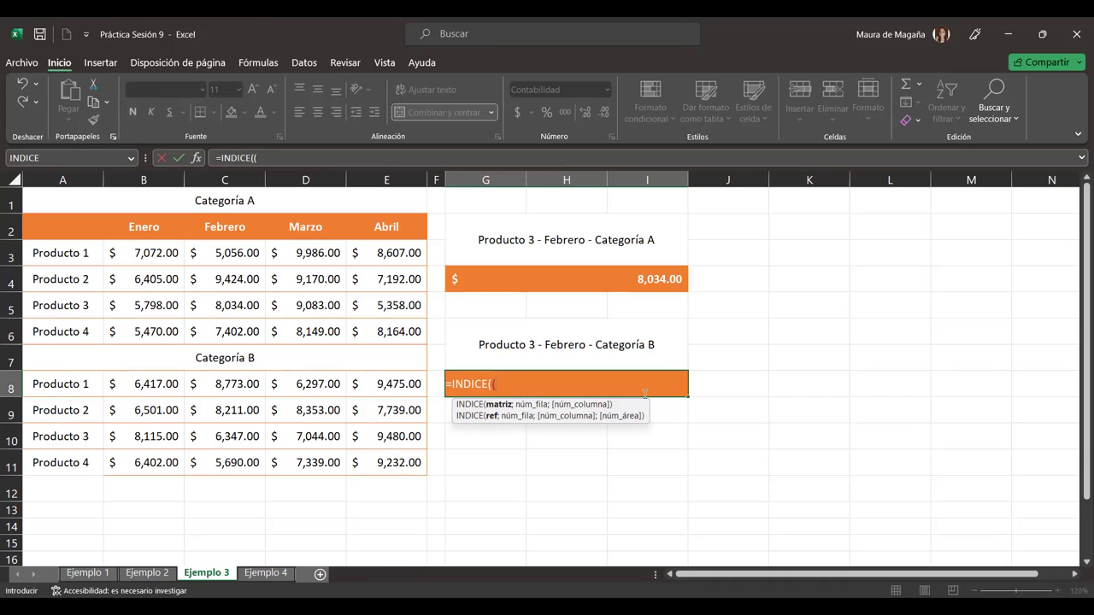
# Step: Enter (B3:E6;B8:E11) as the two reference areas of the G8 INDICE formula
pyautogui.click(157, 256)
pyautogui.moveTo(197, 264); pyautogui.dragTo(375, 329)
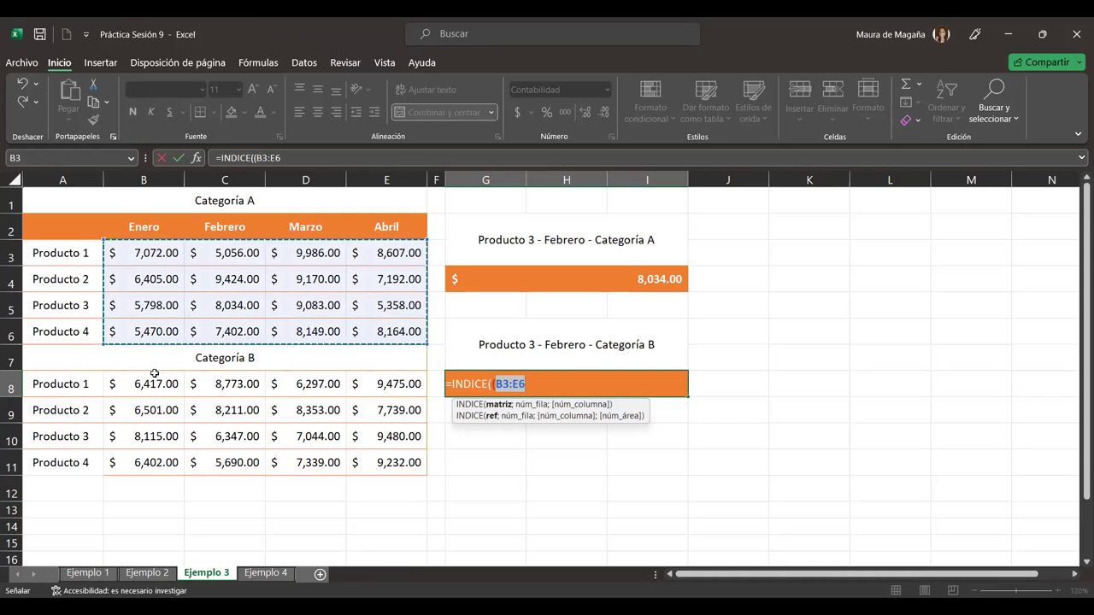
pyautogui.write(';')
pyautogui.moveTo(149, 383); pyautogui.dragTo(377, 460)
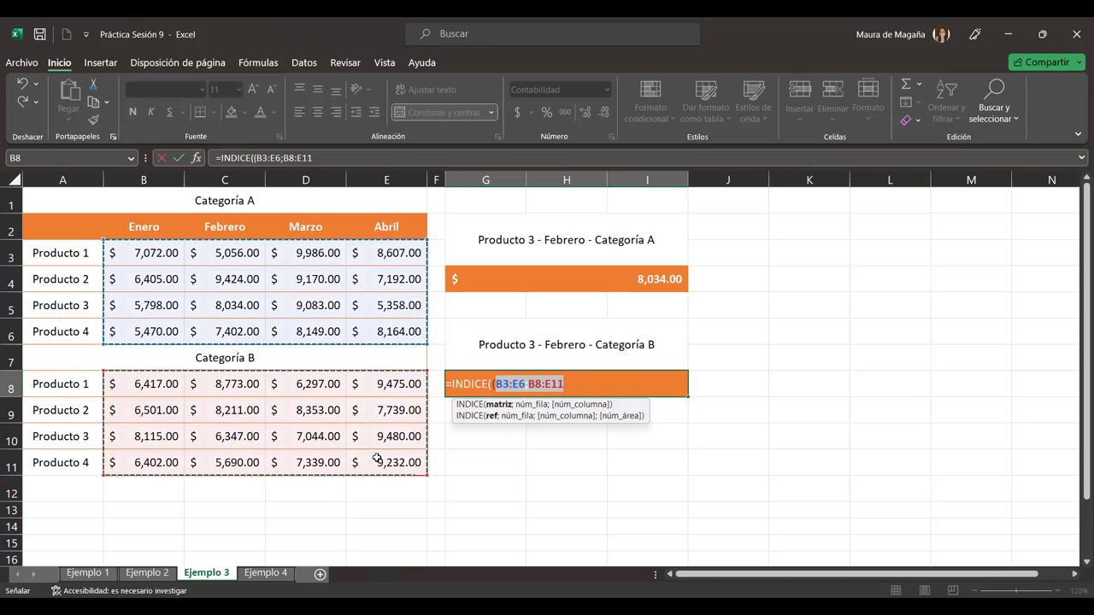
pyautogui.write(')')
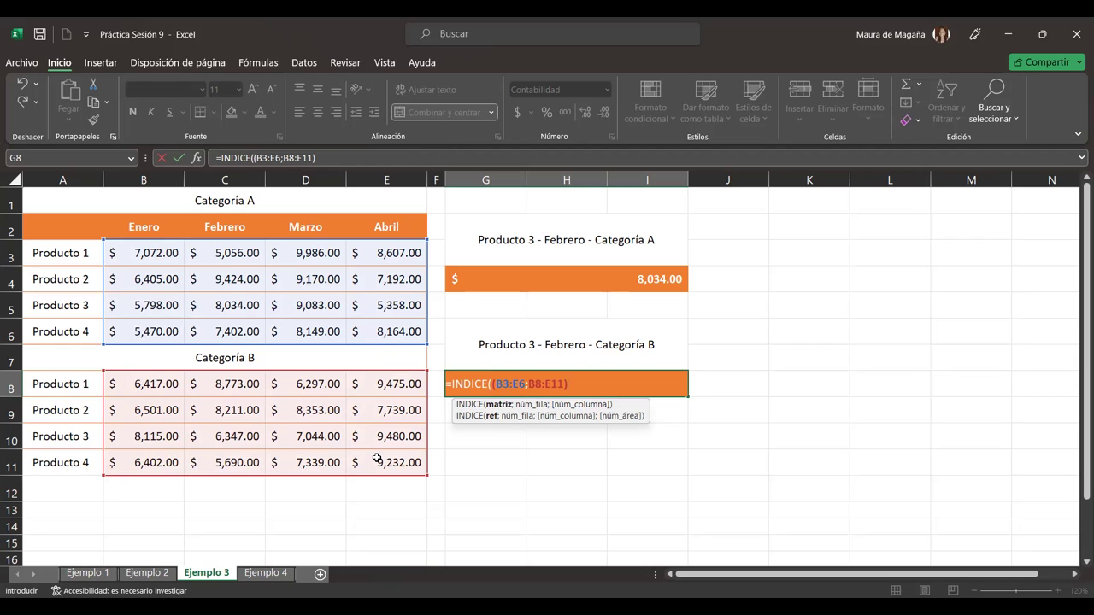
pyautogui.write(';')
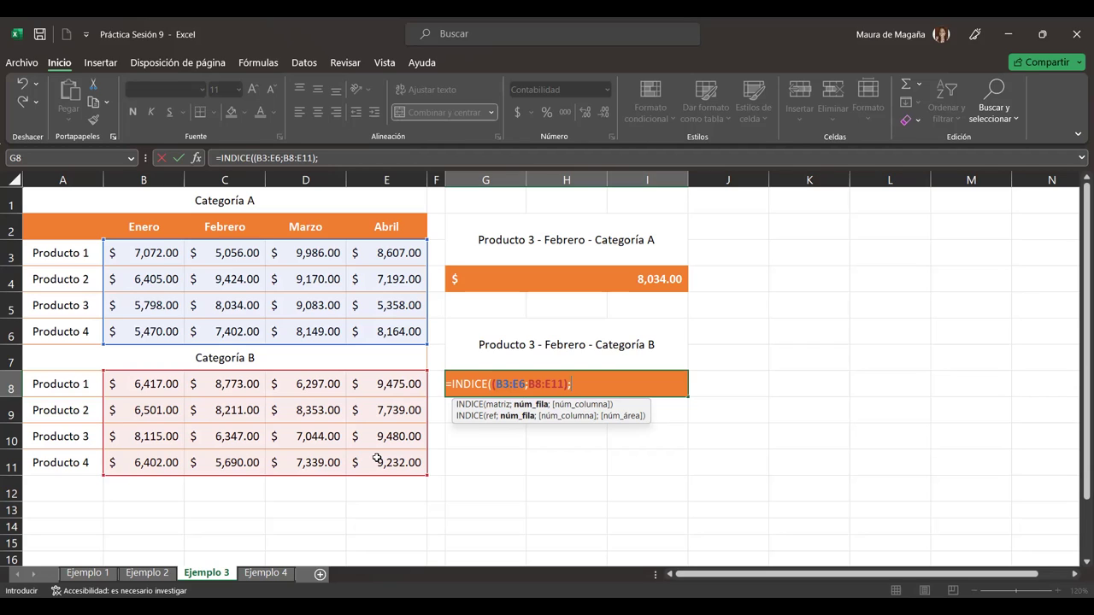
# Step: Complete G8 as =INDICE((B3:E6;B8:E11);3;2;2), returning $ 6,347.00
pyautogui.write('3')
pyautogui.write(';2')
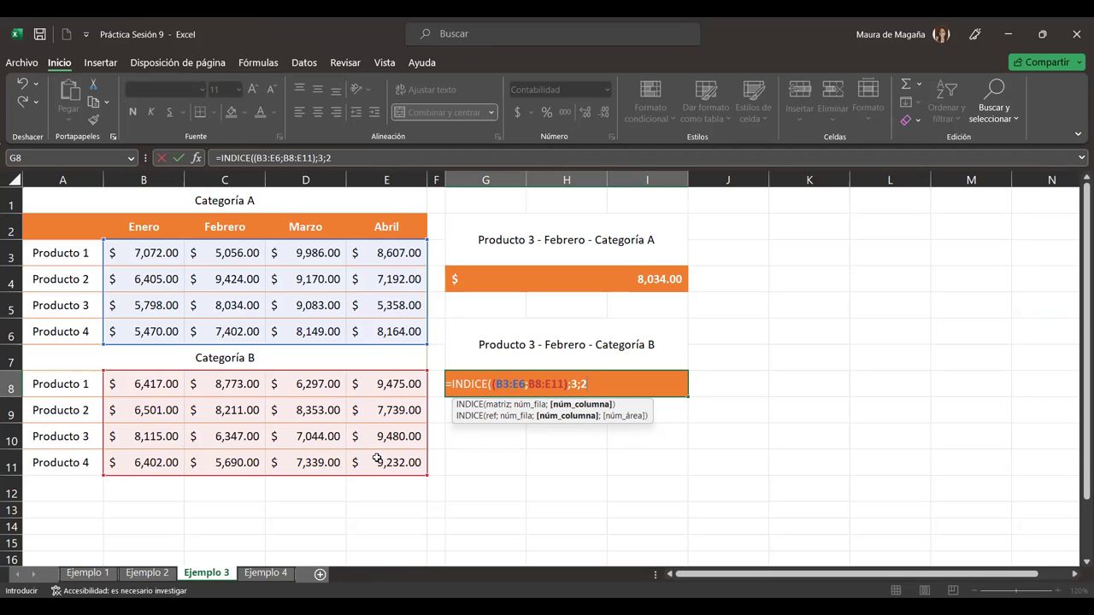
pyautogui.write(';')
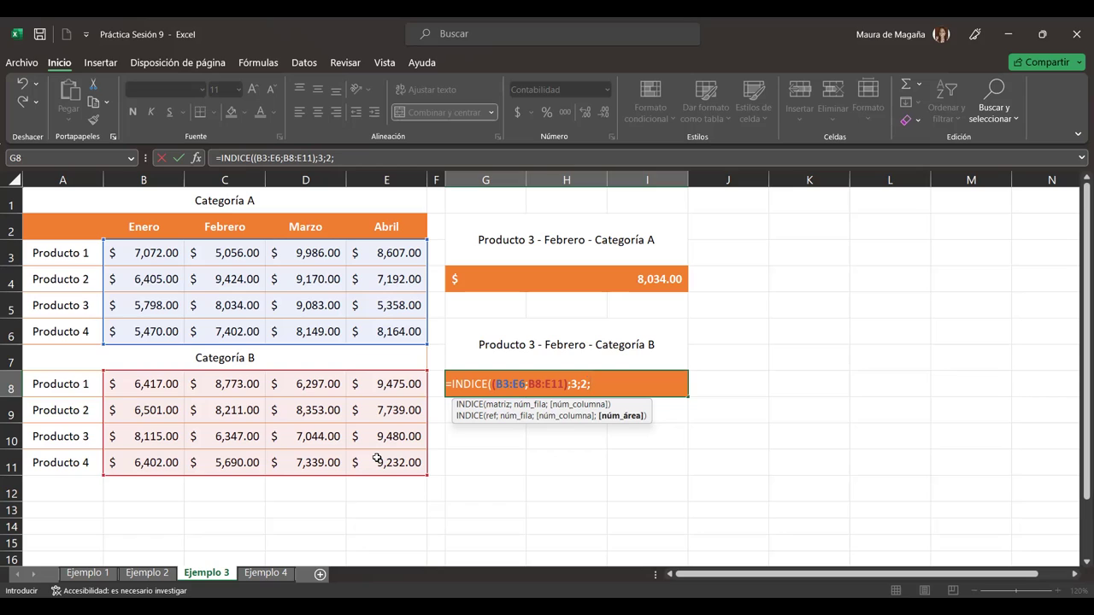
pyautogui.write('2')
pyautogui.write(')')
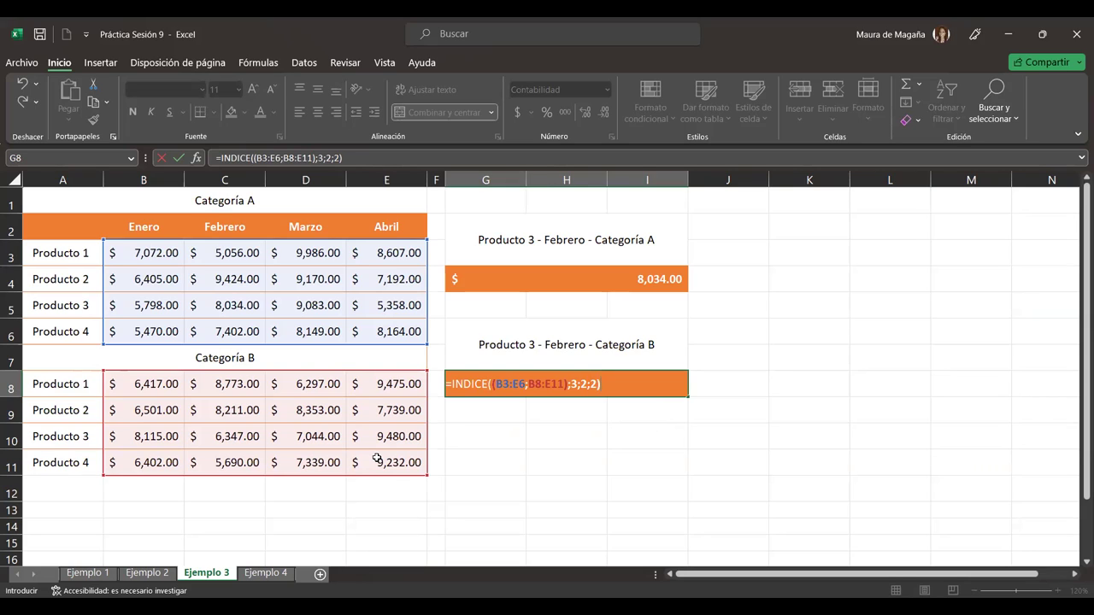
pyautogui.press('Return')
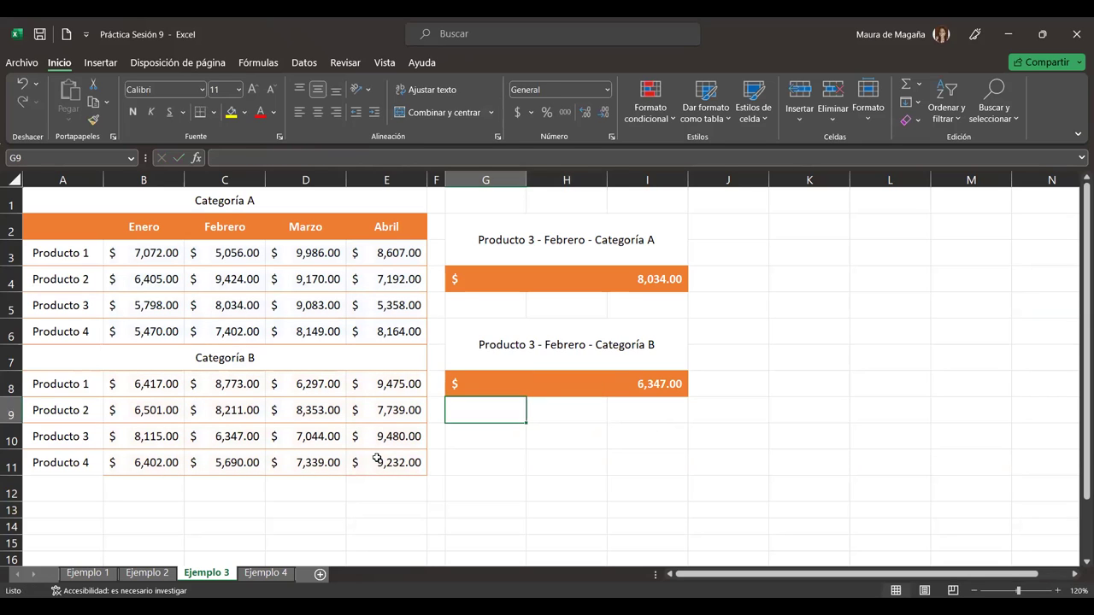
pyautogui.click(211, 434)
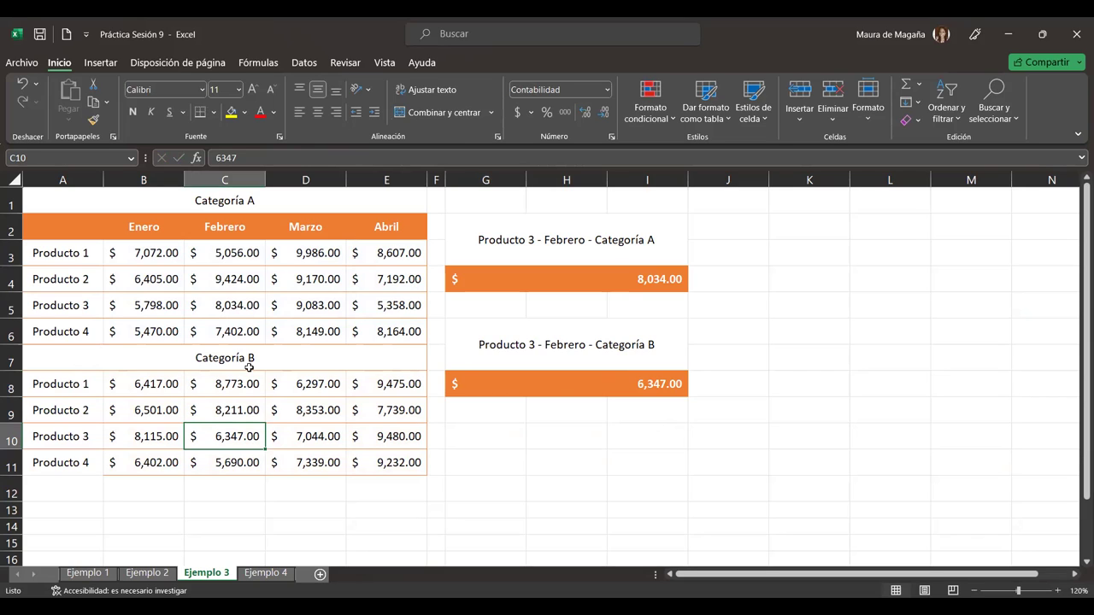
pyautogui.click(243, 301)
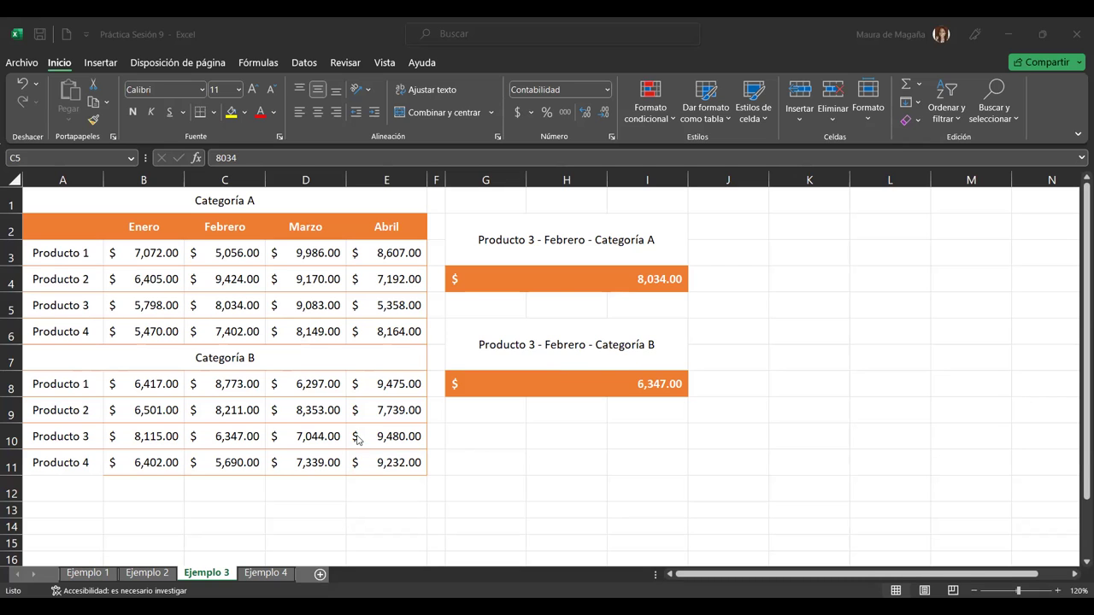
# Step: Switch to the Ejemplo 4 sheet and zoom out from 100% to 70%
pyautogui.click(256, 572)
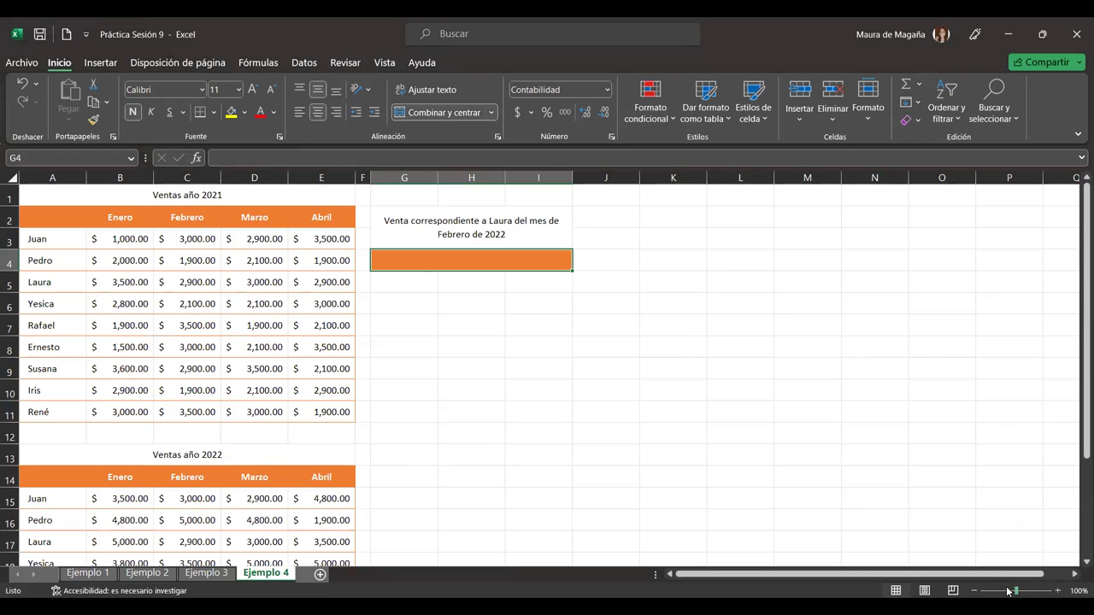
pyautogui.click(975, 591)
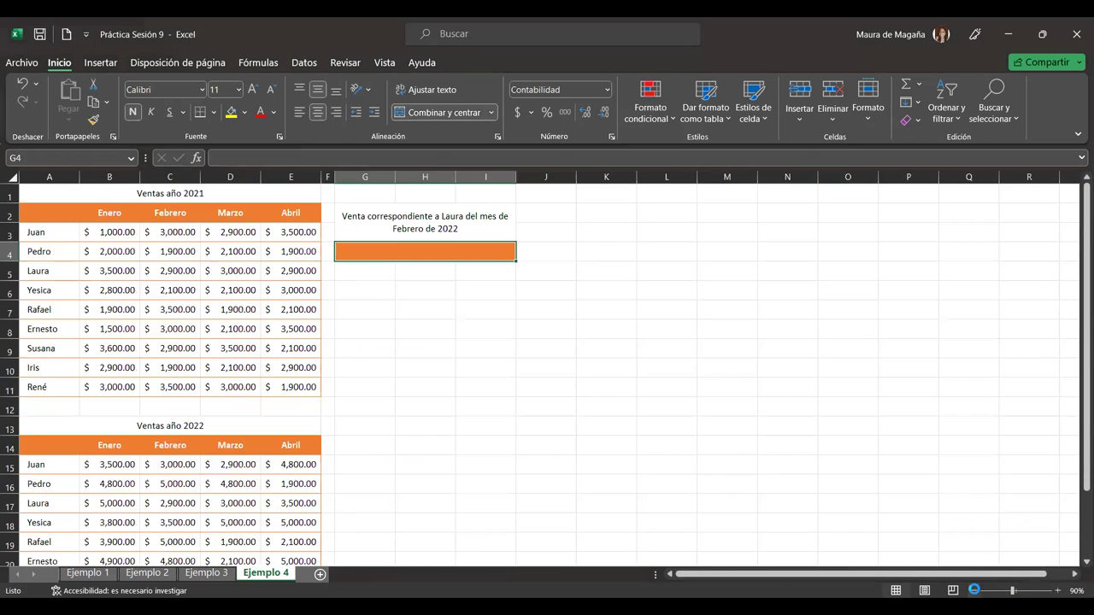
pyautogui.click(975, 591)
pyautogui.click(974, 591)
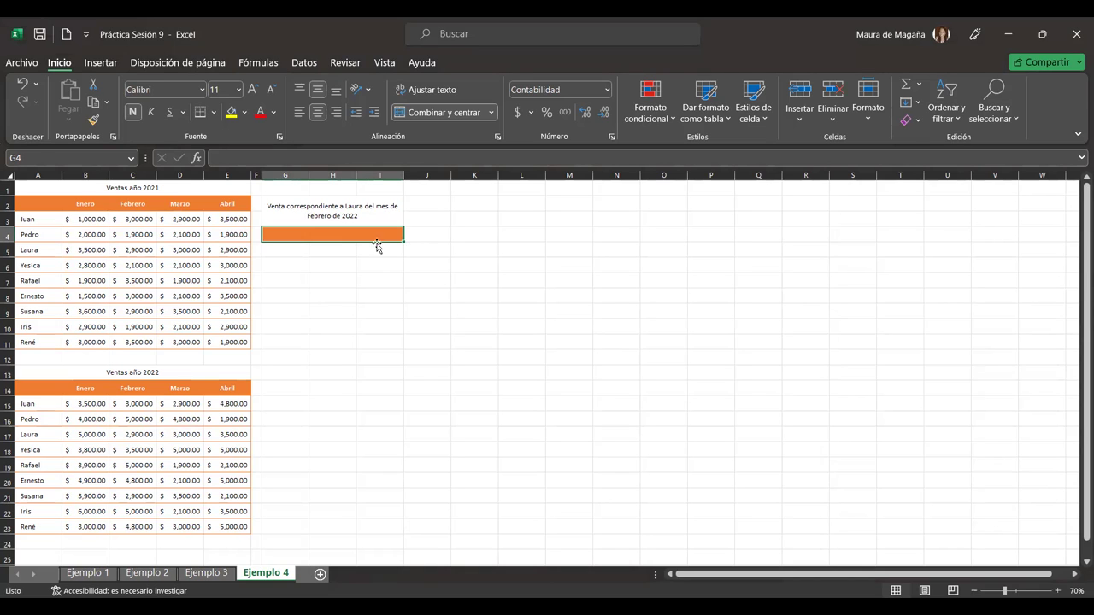
pyautogui.click(299, 263)
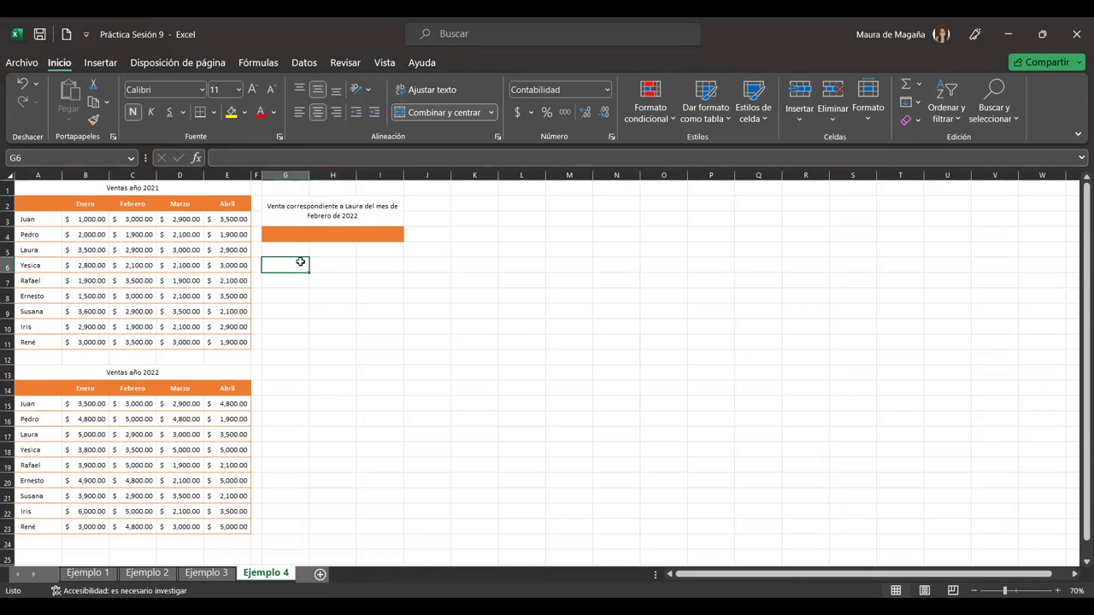
pyautogui.click(306, 235)
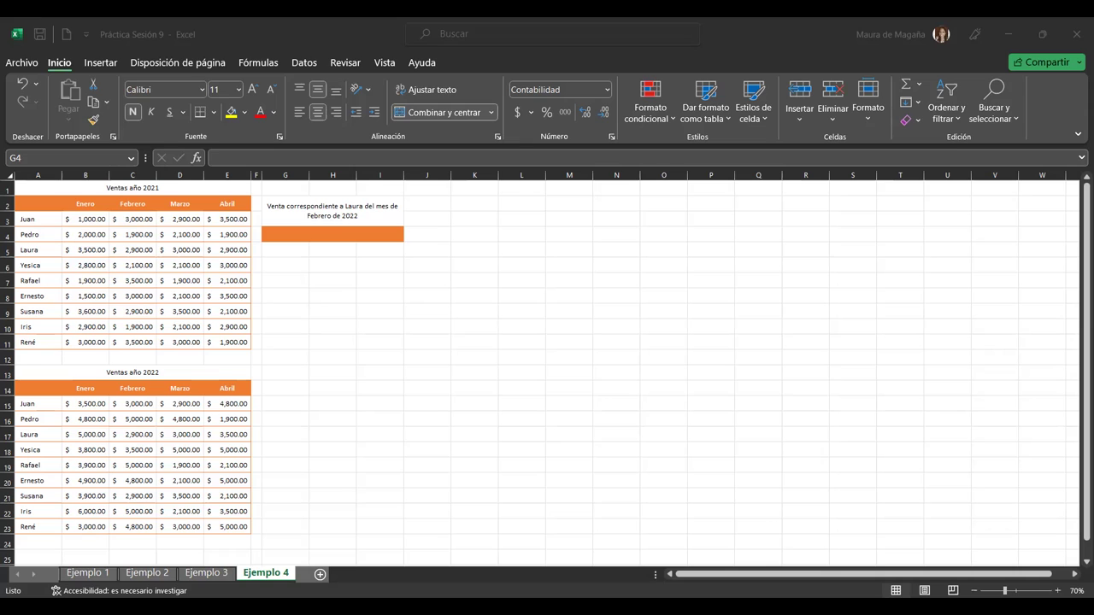
pyautogui.click(318, 232)
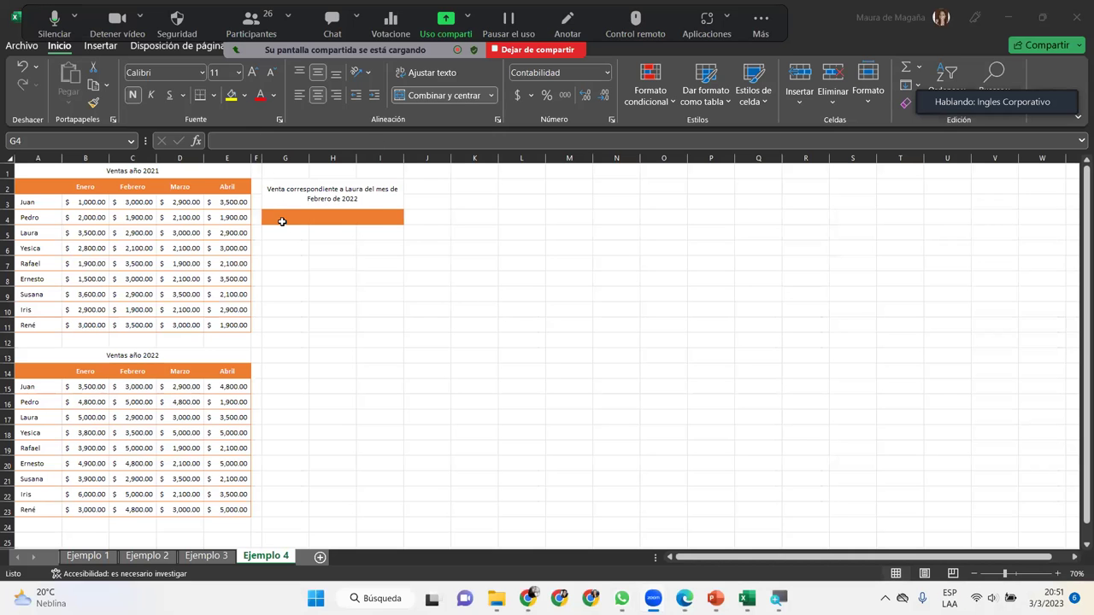
pyautogui.click(283, 220)
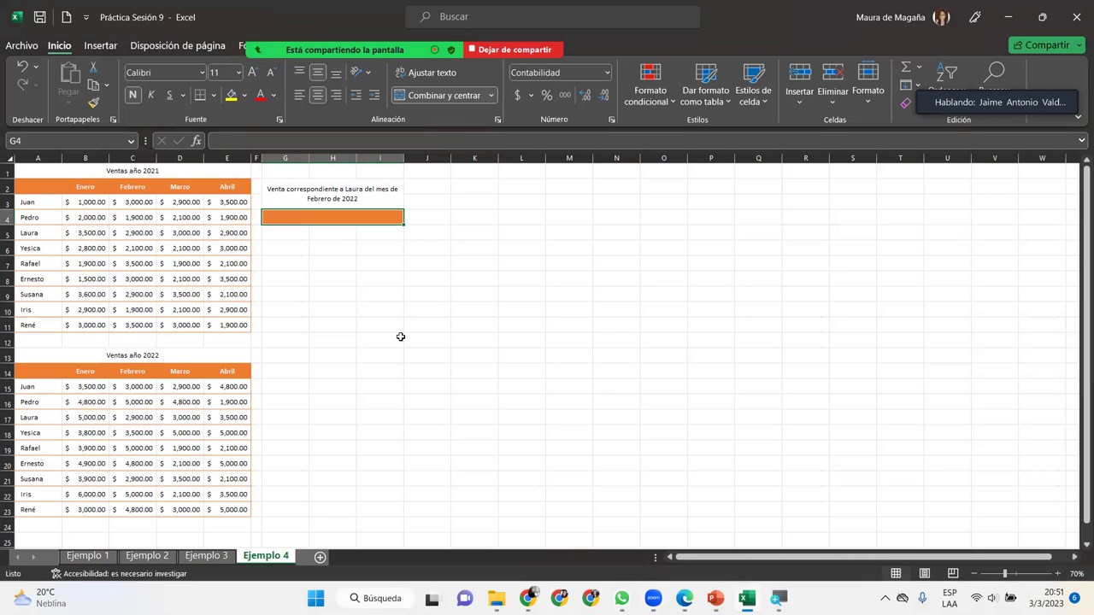
# Step: Enter =INDICE(B15:E23;3;2) in G4 to return the seller's February 2022 sale, $ 2,900.00
pyautogui.write('=')
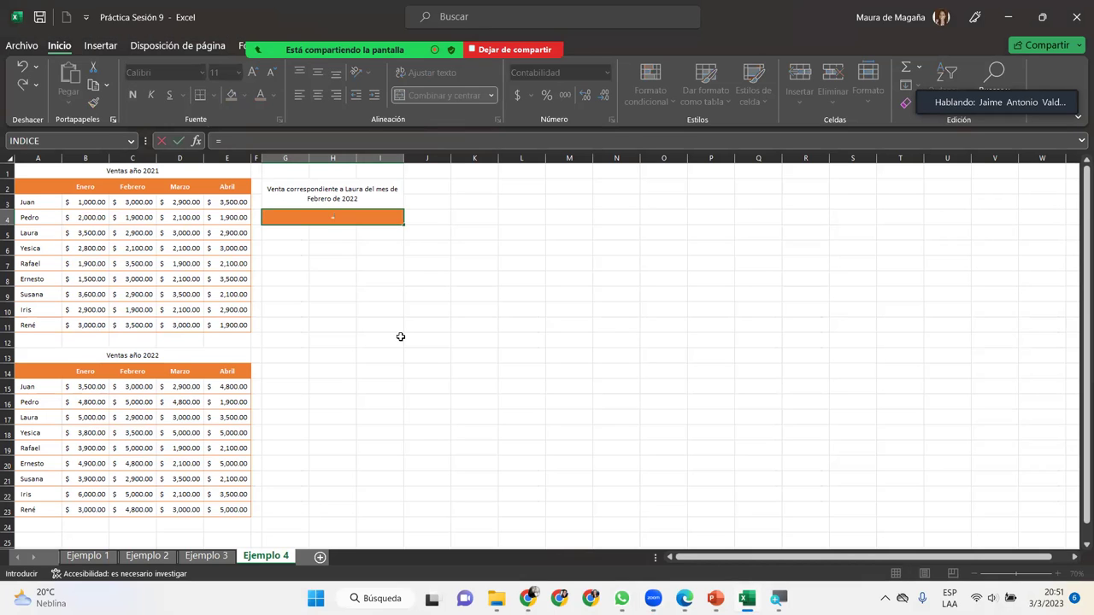
pyautogui.write('indi')
pyautogui.press('Tab')
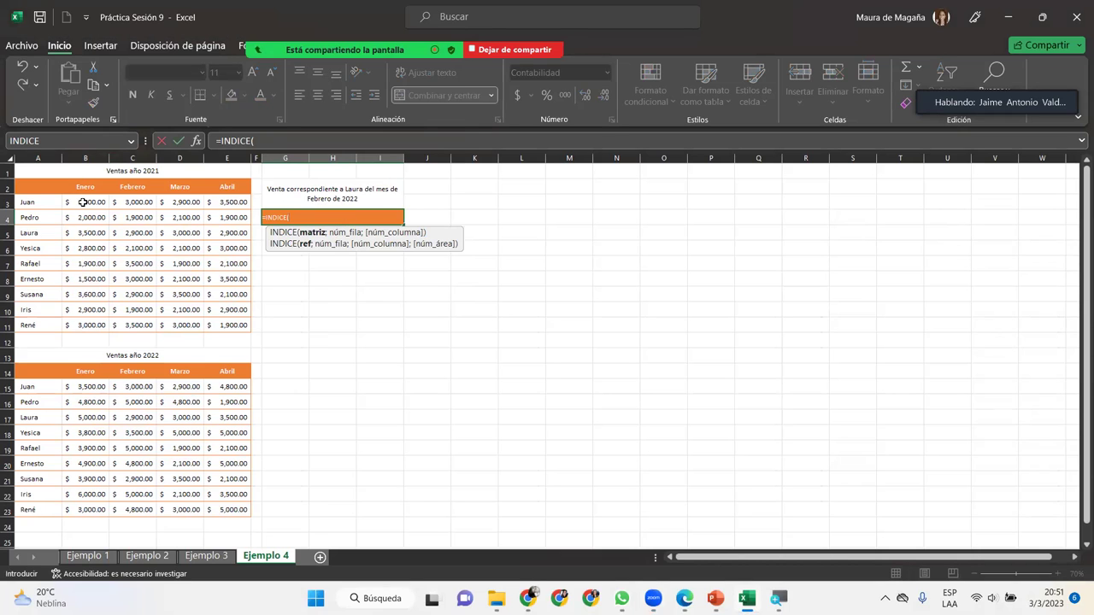
pyautogui.moveTo(85, 388); pyautogui.dragTo(211, 508)
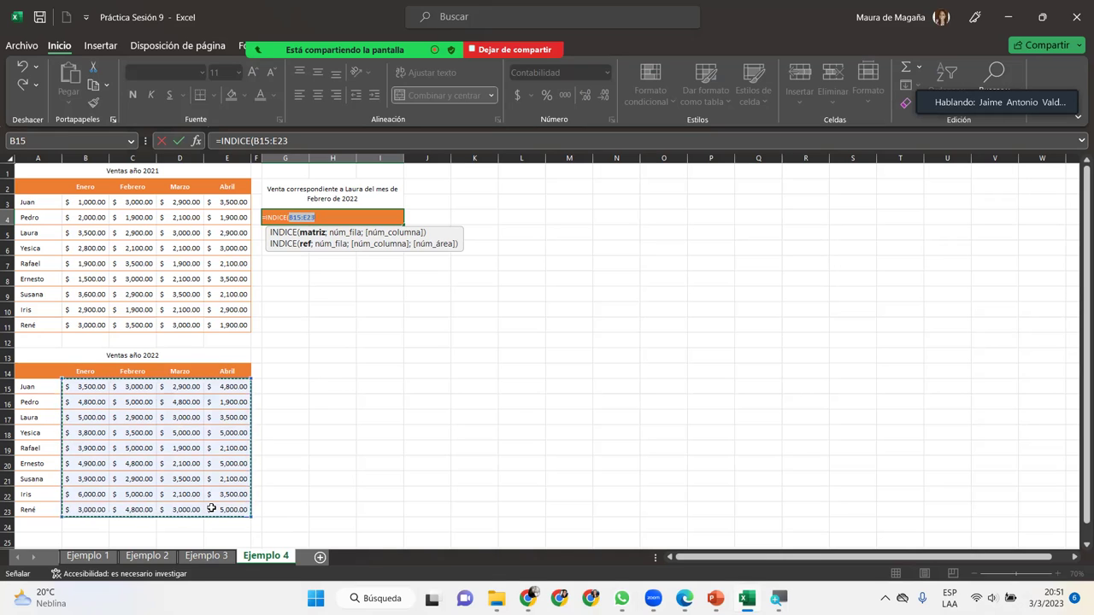
pyautogui.write(';')
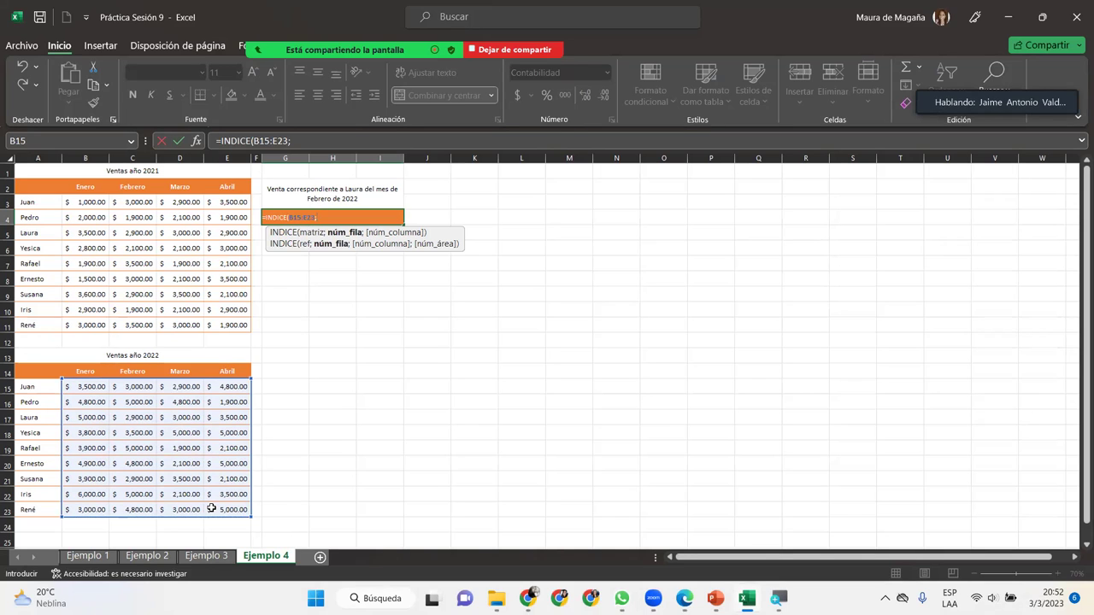
pyautogui.write('3')
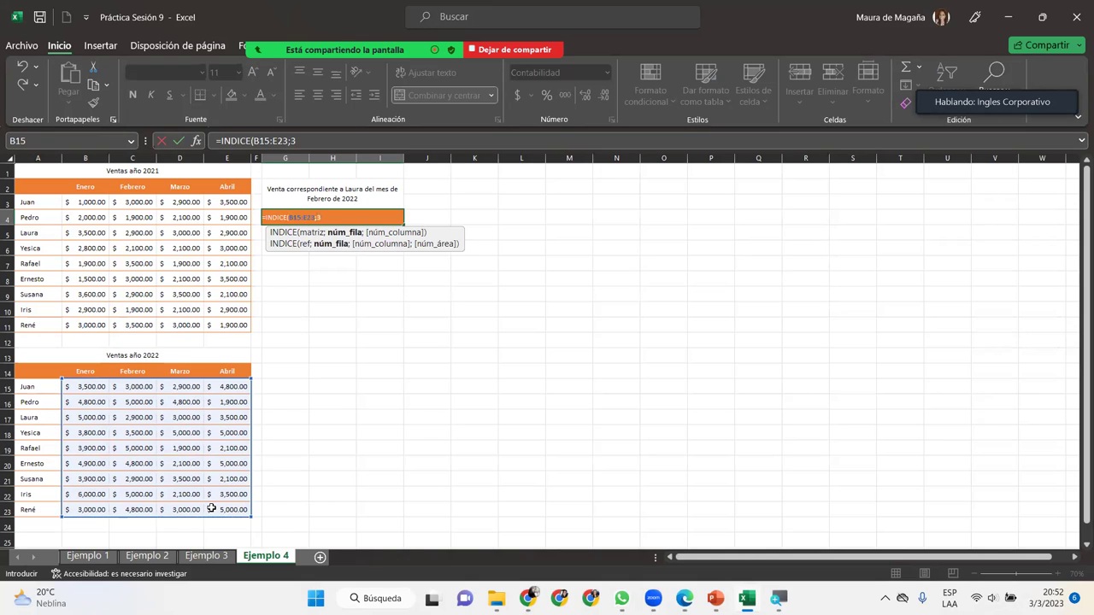
pyautogui.write(';2')
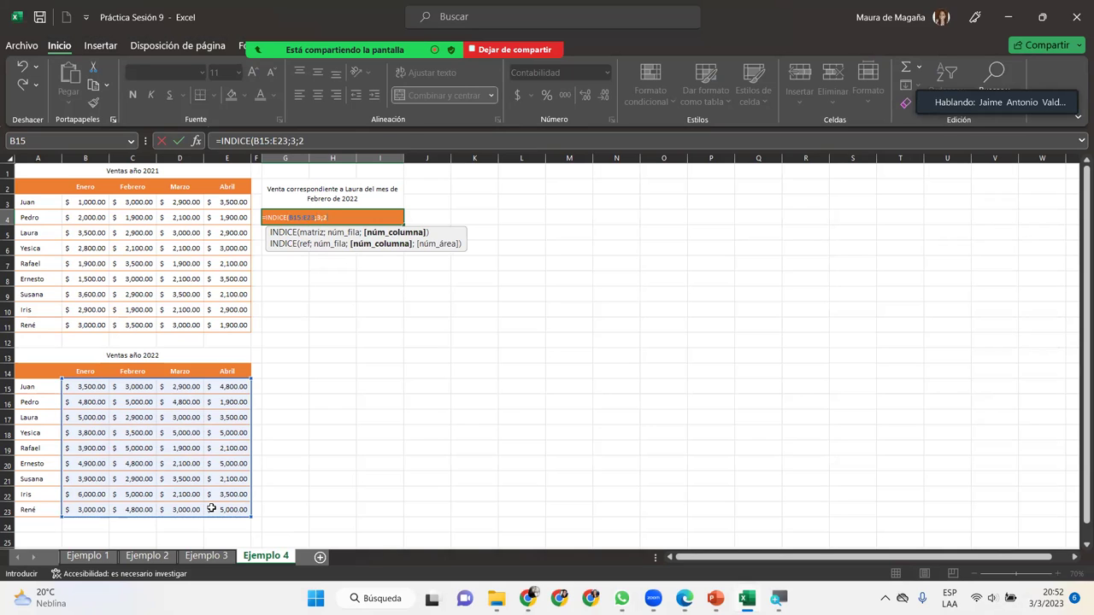
pyautogui.press('Return')
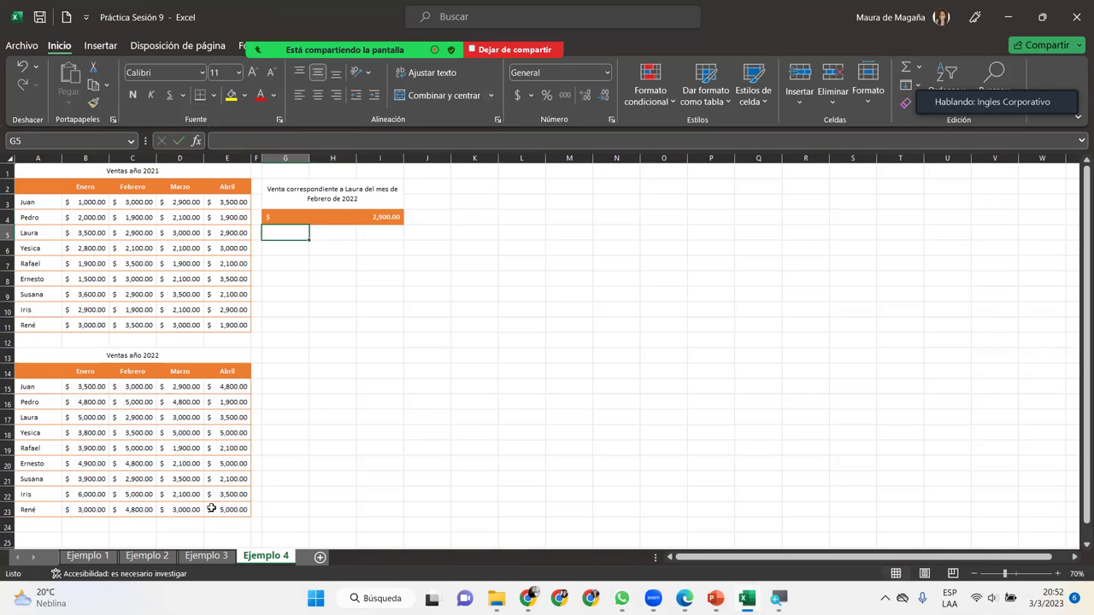
# Step: Check C17, then copy G4's orange currency formatting onto G6 with Format Painter
pyautogui.click(143, 418)
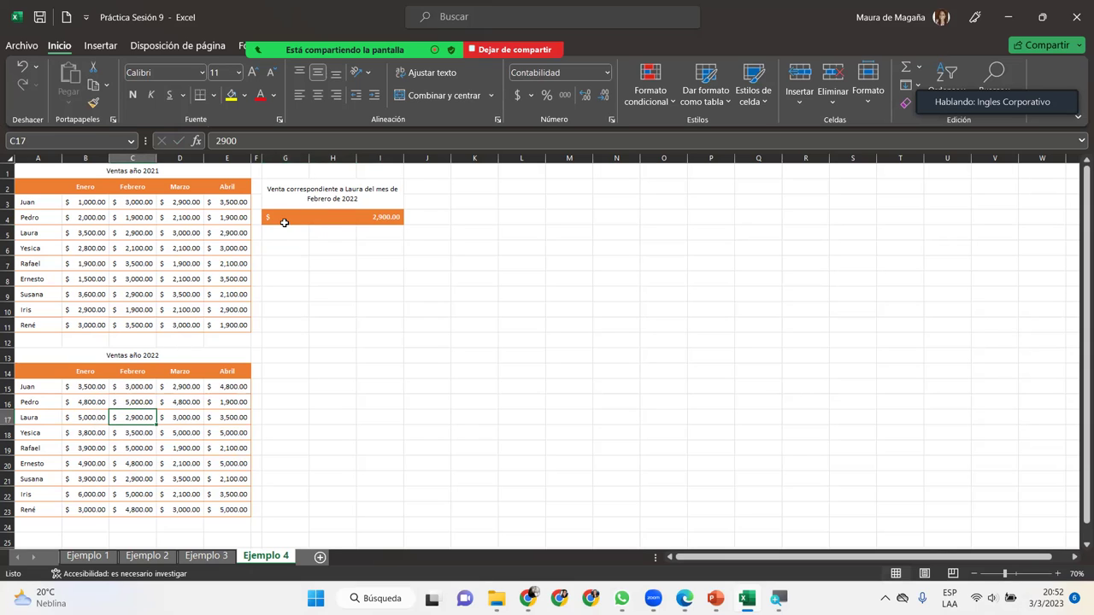
pyautogui.click(284, 222)
pyautogui.click(93, 102)
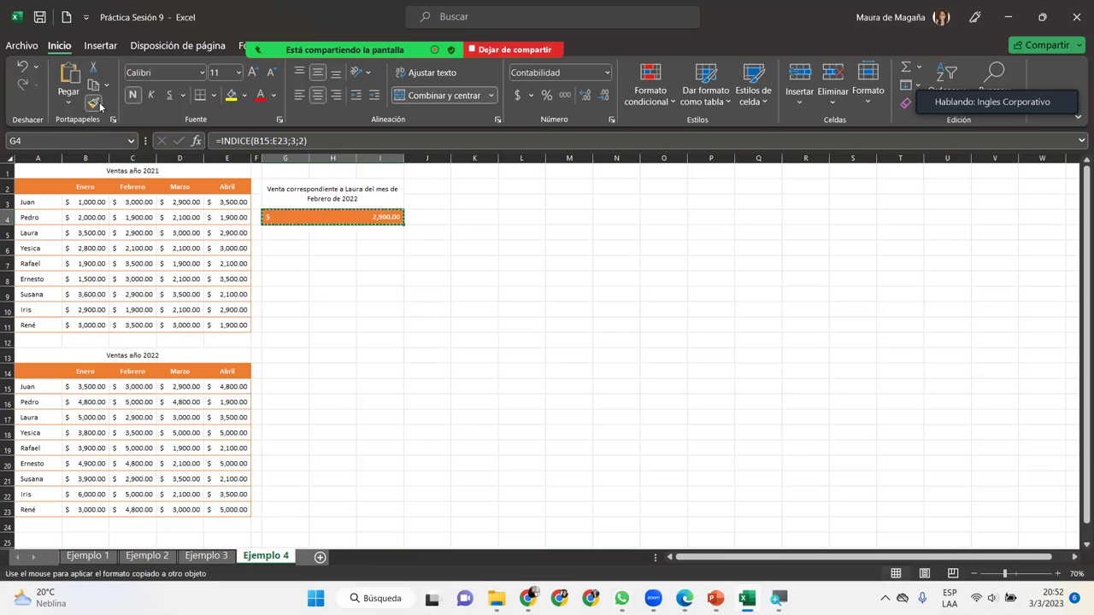
pyautogui.click(271, 247)
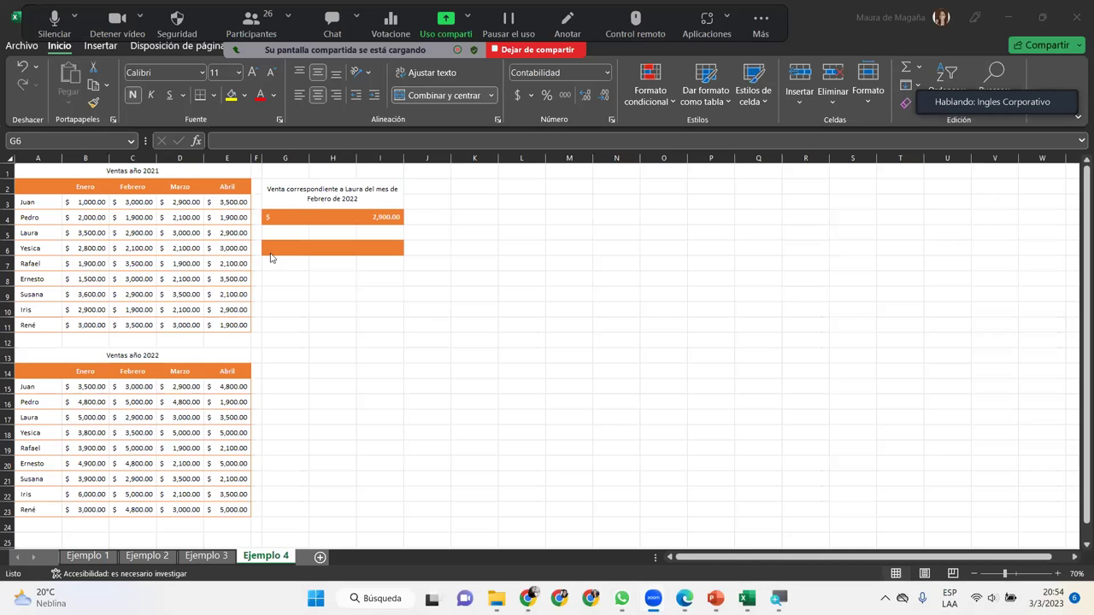
pyautogui.click(269, 249)
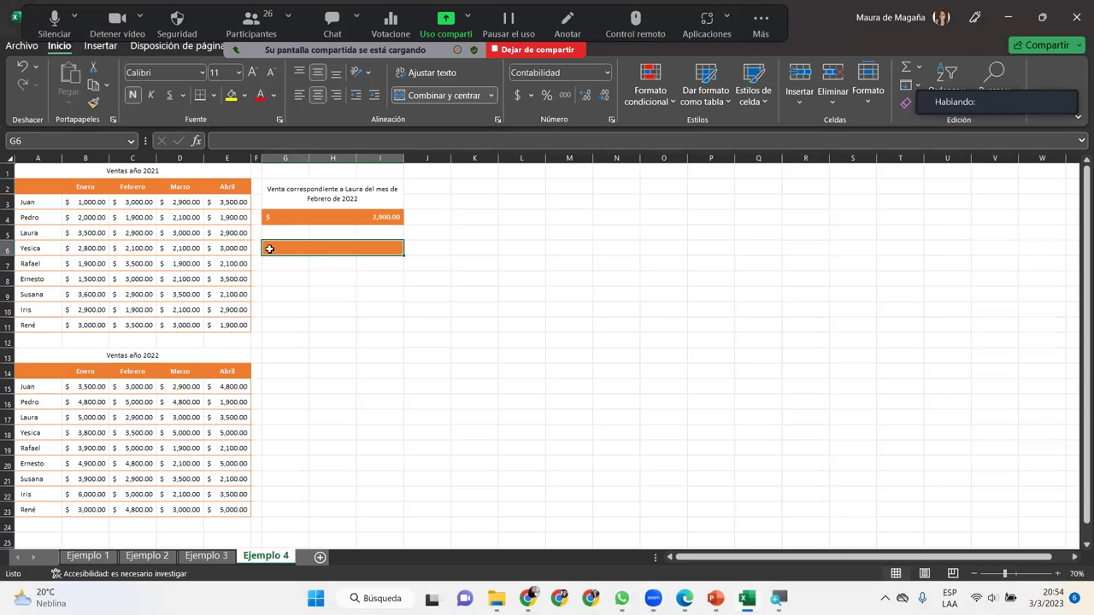
pyautogui.click(354, 213)
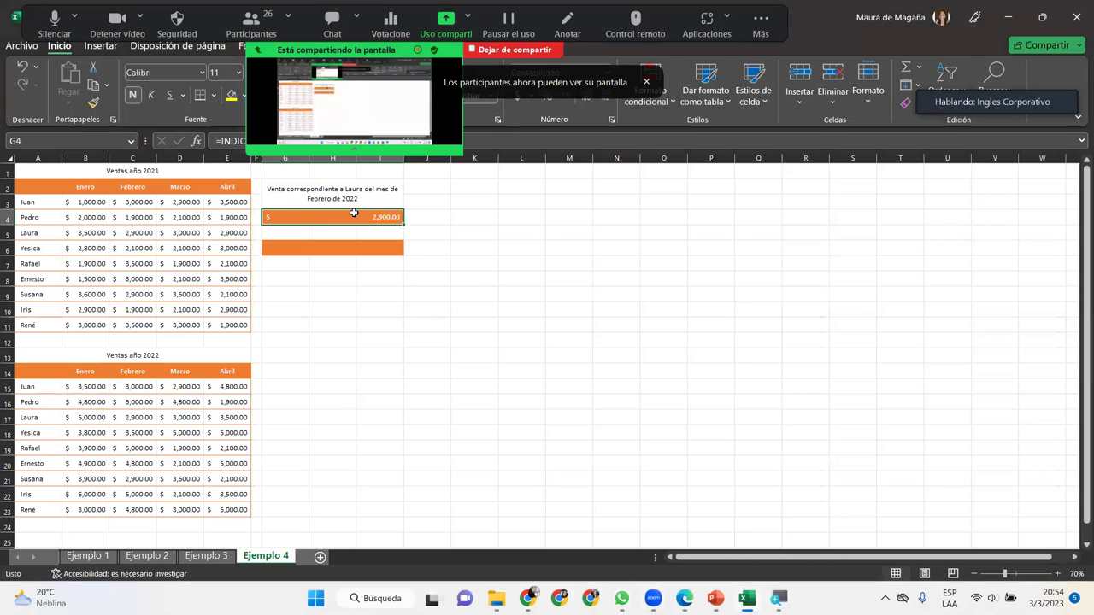
pyautogui.doubleClick(354, 213)
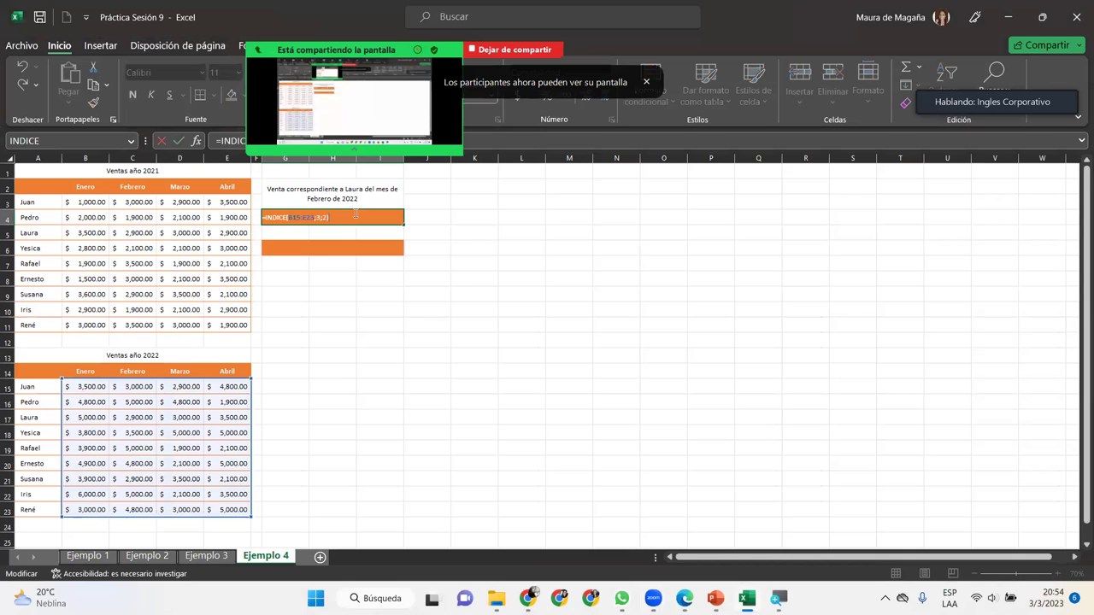
pyautogui.click(329, 250)
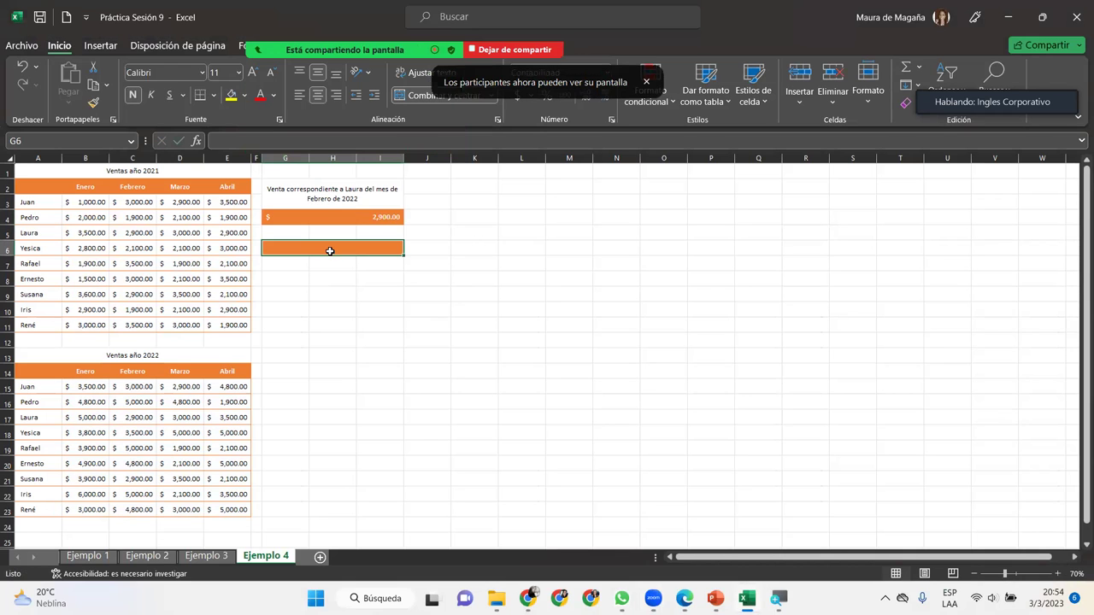
# Step: Start an INDICE formula in G6 with the 2021 sales range B3:E11 as first area
pyautogui.write('=r')
pyautogui.press('BackSpace')
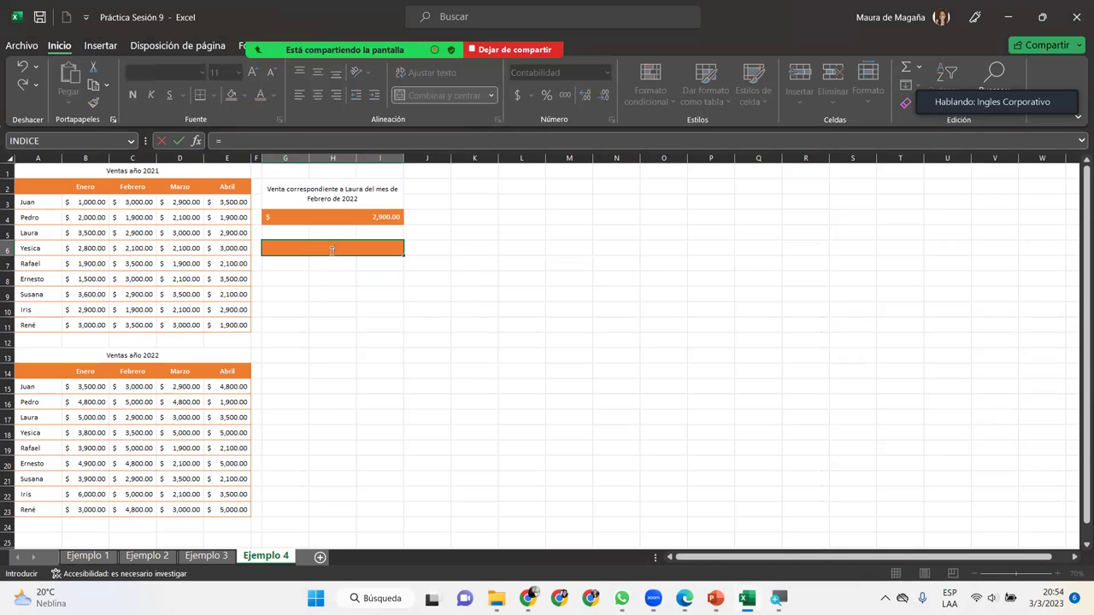
pyautogui.write('ind')
pyautogui.press('Tab')
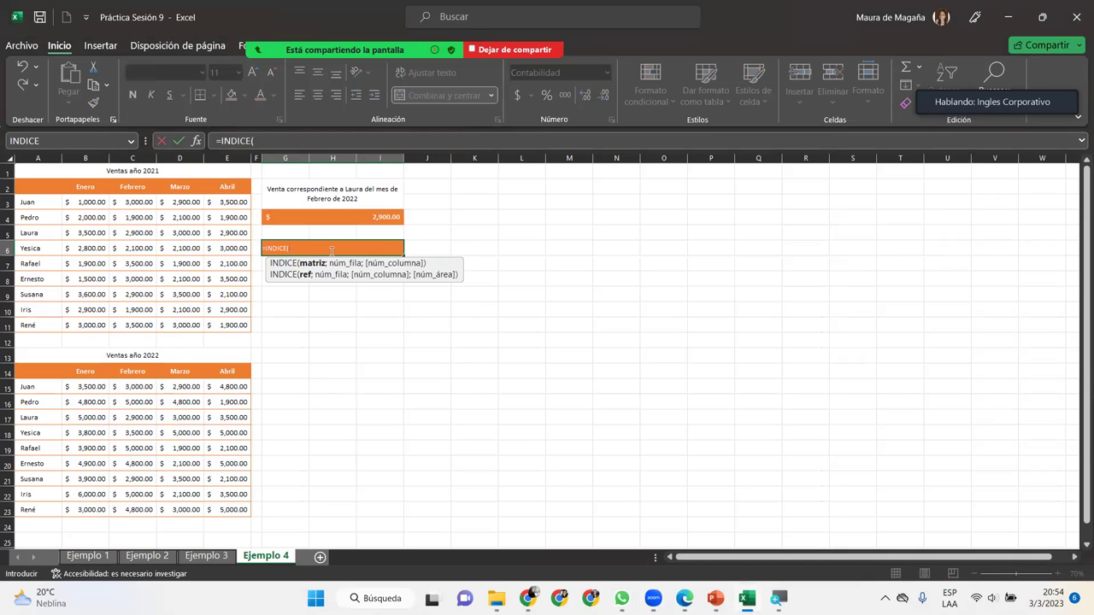
pyautogui.moveTo(90, 203)
pyautogui.mouseDown()
pyautogui.moveTo(182, 232)
pyautogui.moveTo(235, 320)
pyautogui.mouseUp()
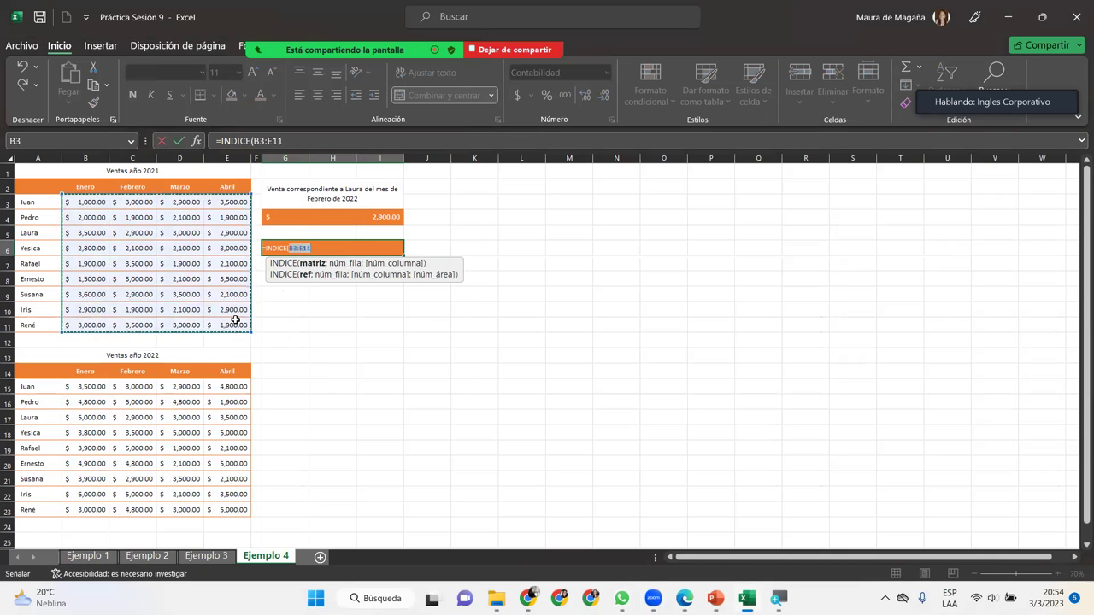
pyautogui.press('BackSpace')
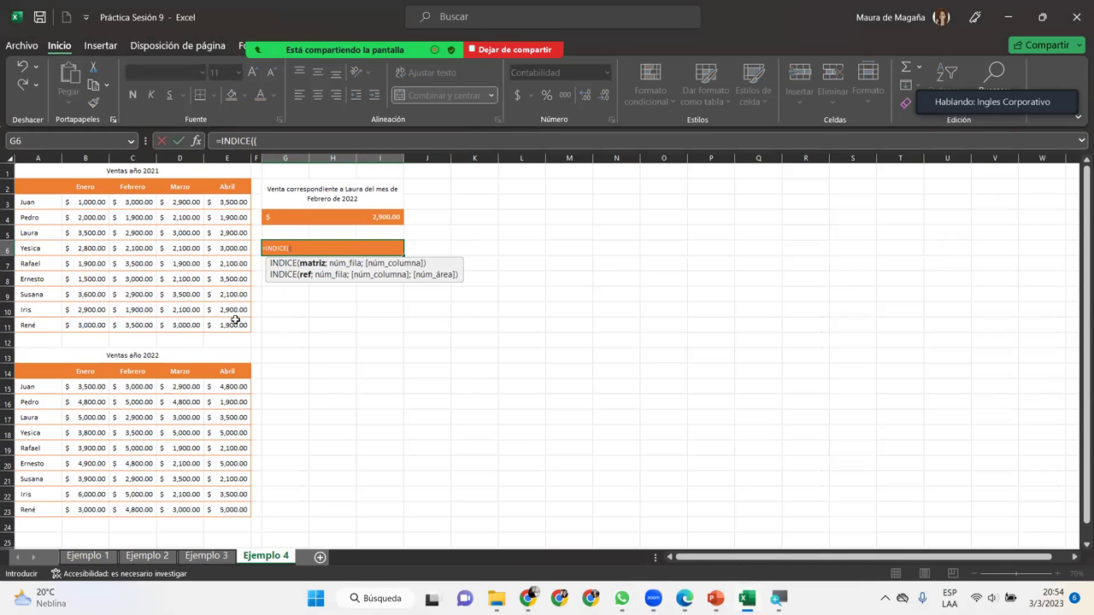
pyautogui.moveTo(95, 203); pyautogui.dragTo(210, 323)
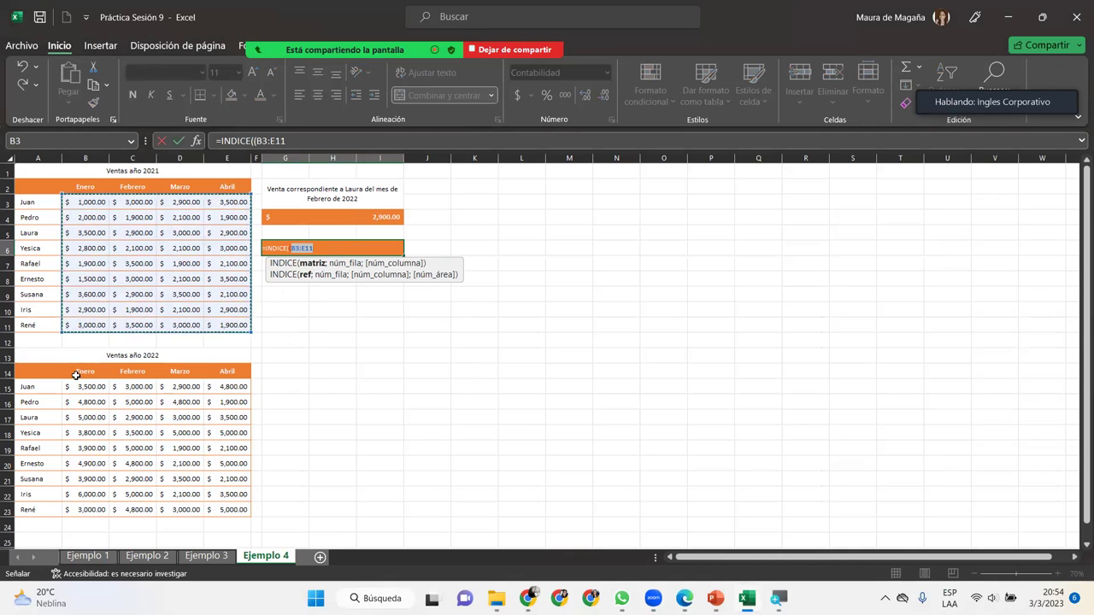
# Step: Add the 2022 sales range B15:E23 as second area, then row 3 and column 2
pyautogui.write(';')
pyautogui.moveTo(77, 389)
pyautogui.mouseDown()
pyautogui.moveTo(155, 424)
pyautogui.moveTo(217, 506)
pyautogui.mouseUp()
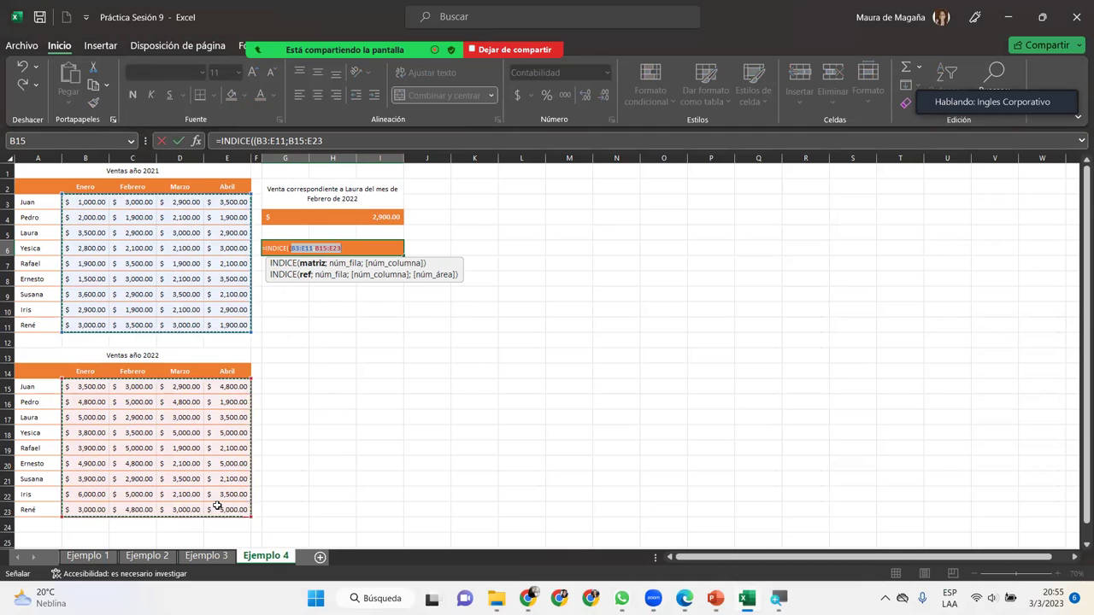
pyautogui.write(')')
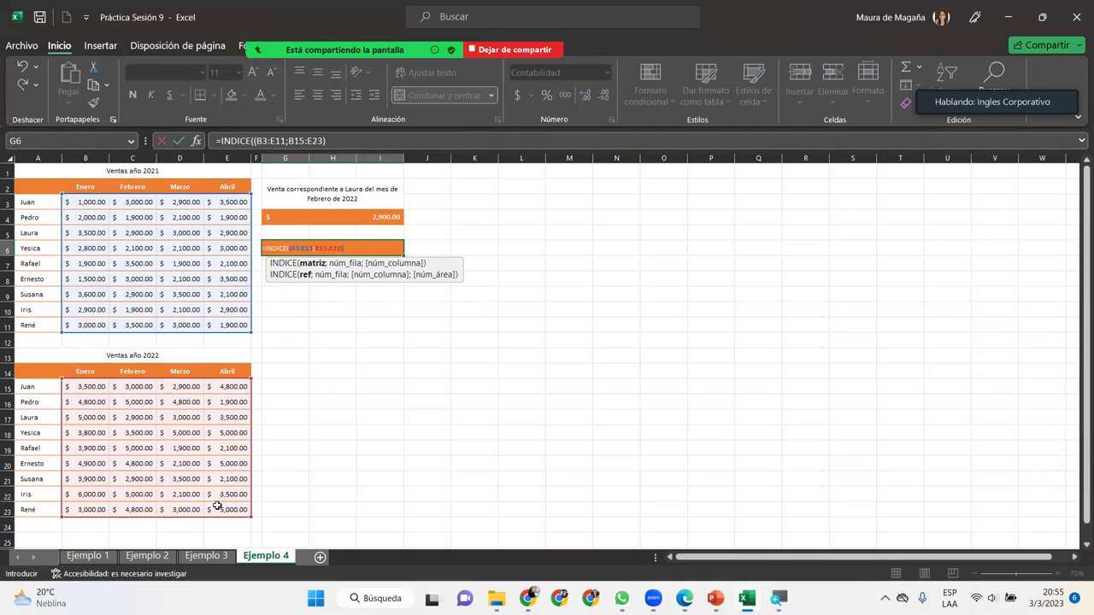
pyautogui.write(';')
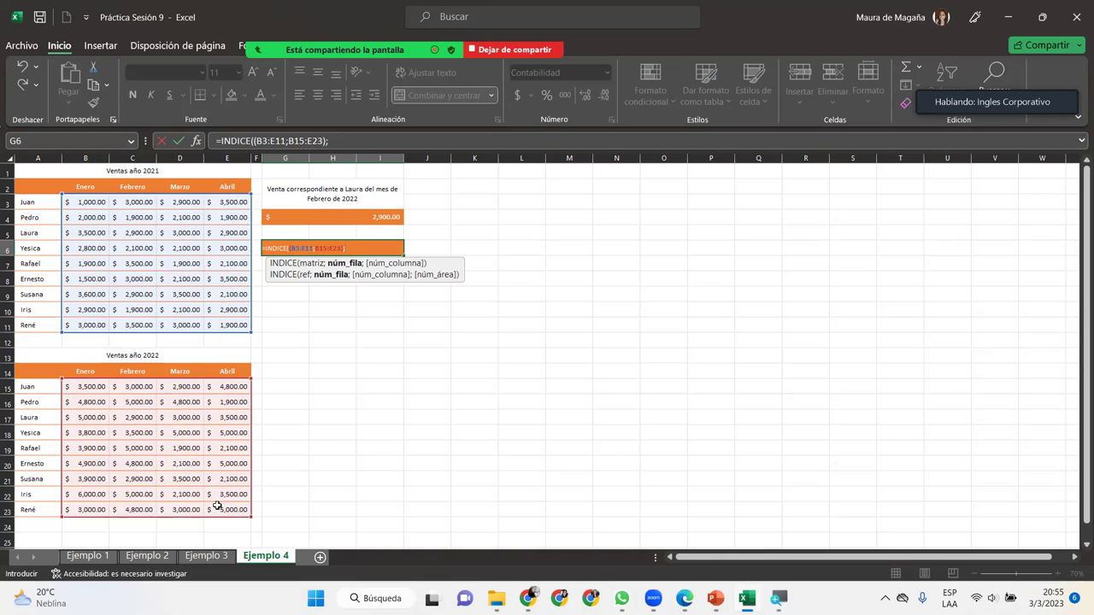
pyautogui.write('3')
pyautogui.write(';2;')
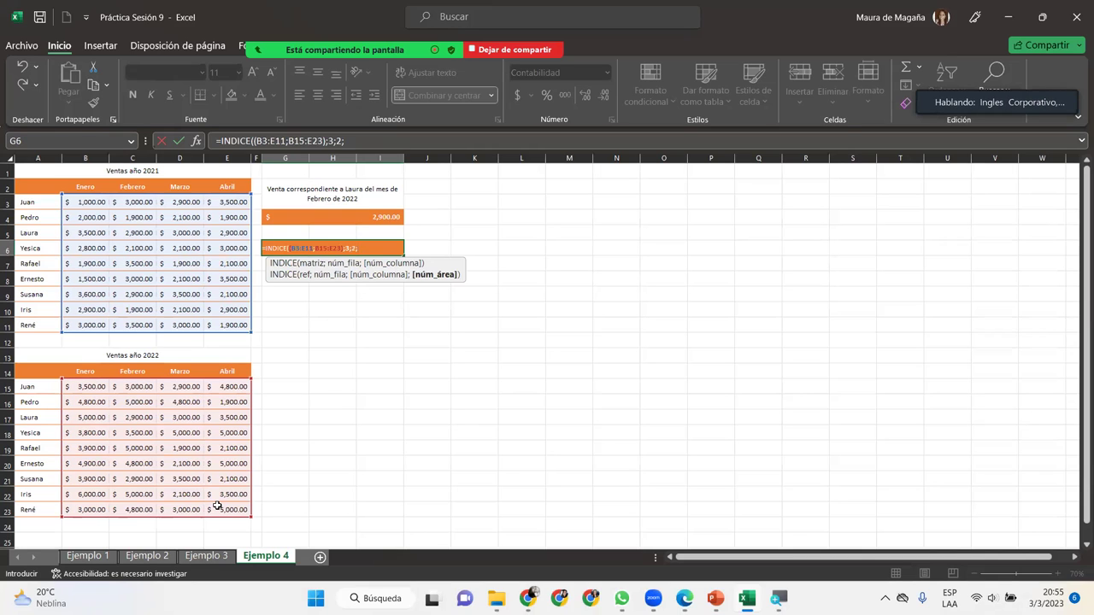
pyautogui.write('2')
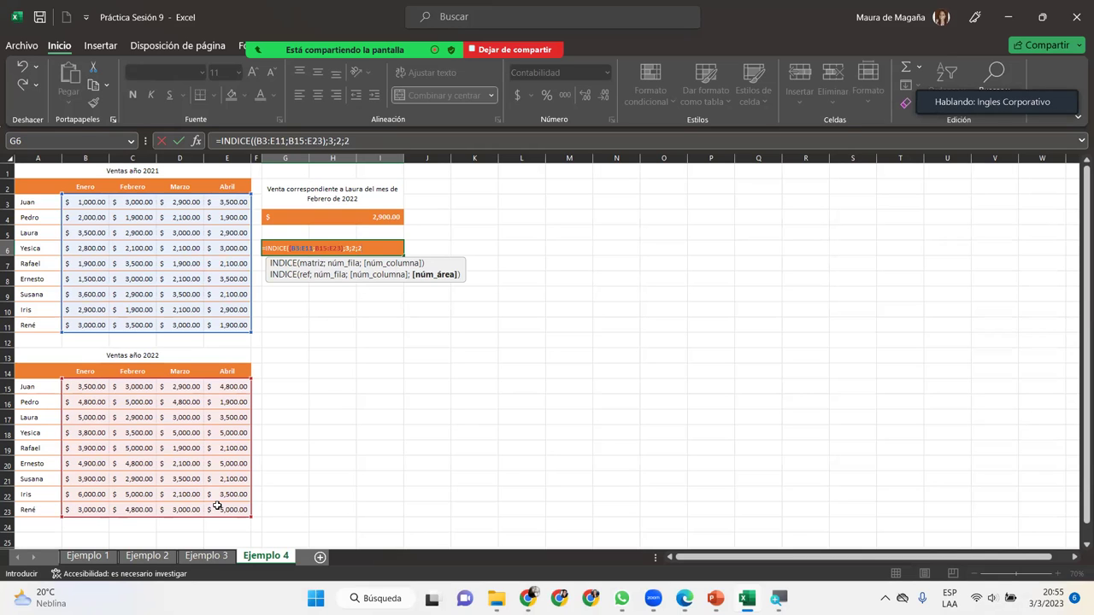
pyautogui.write(')')
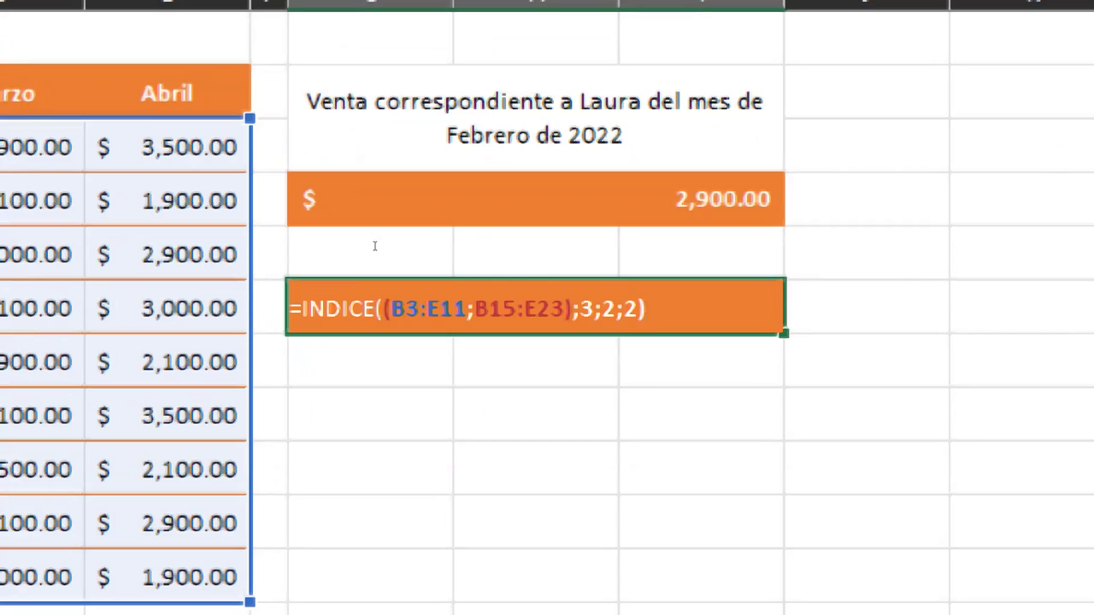
# Step: Review the arguments and commit G6 as =INDICE((B3:E11;B15:E23);3;2;2)
pyautogui.press('Left')
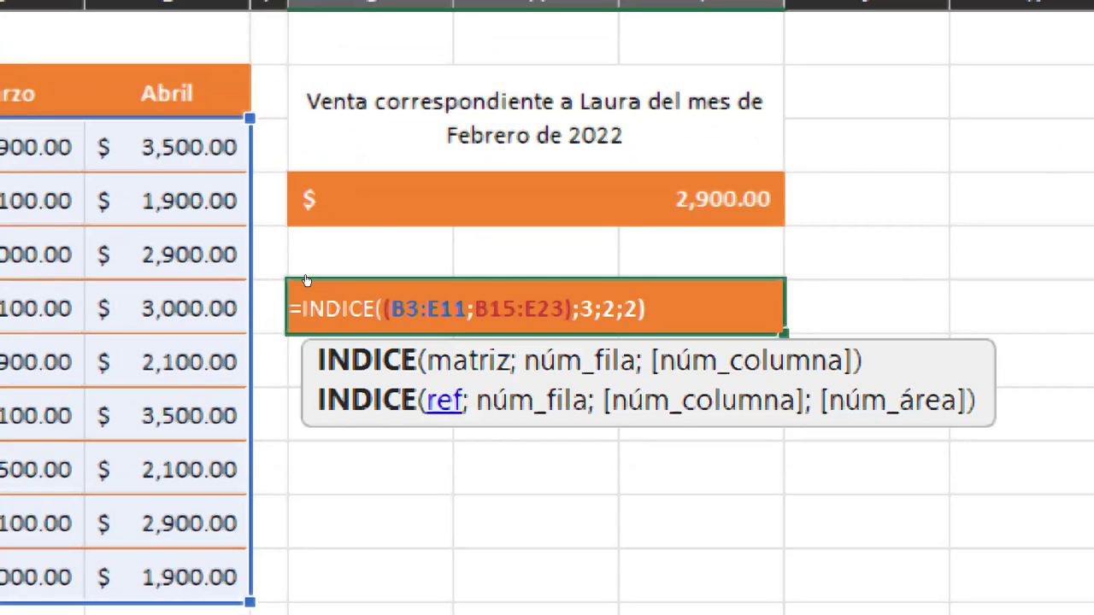
pyautogui.hotkey('shift', 'Left')
pyautogui.hotkey('shift', 'Left')
pyautogui.hotkey('shift', 'Left')
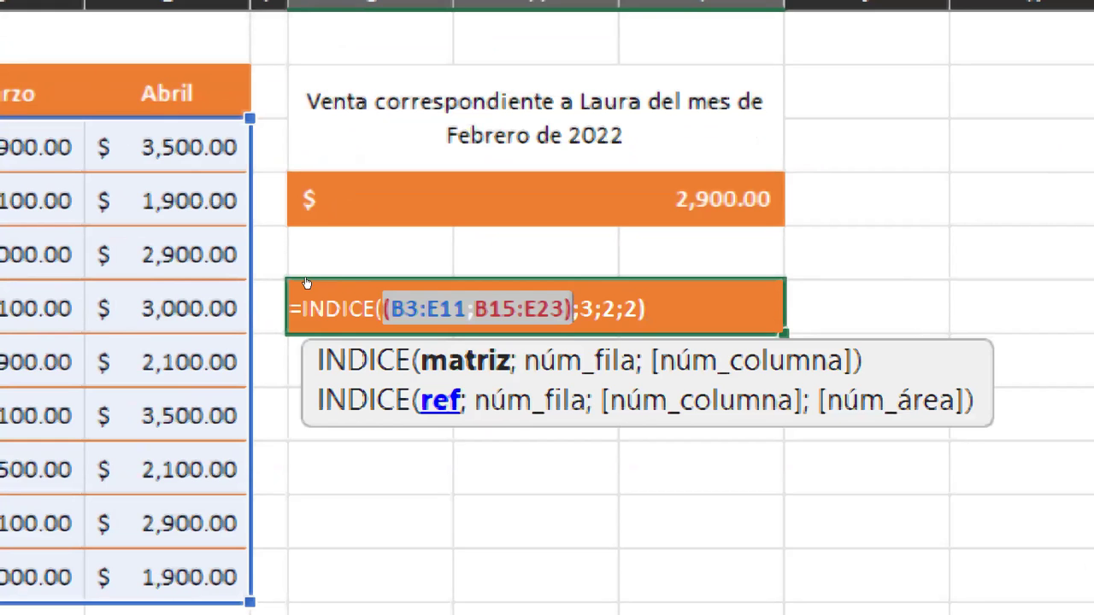
pyautogui.press('Right')
pyautogui.press('Right')
pyautogui.hotkey('shift', 'Right')
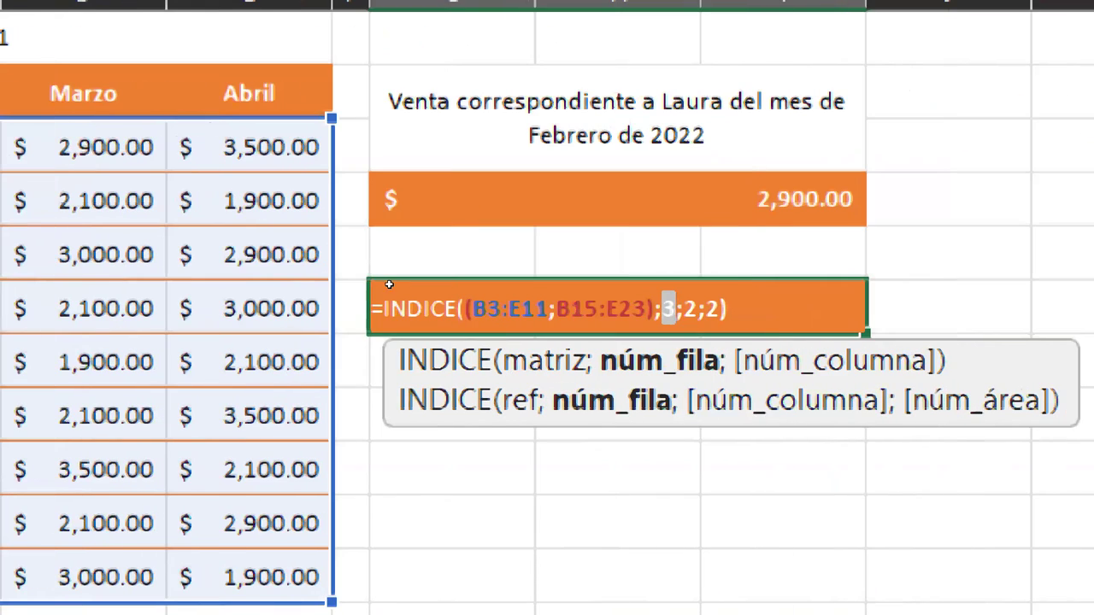
pyautogui.press('Right')
pyautogui.press('Right')
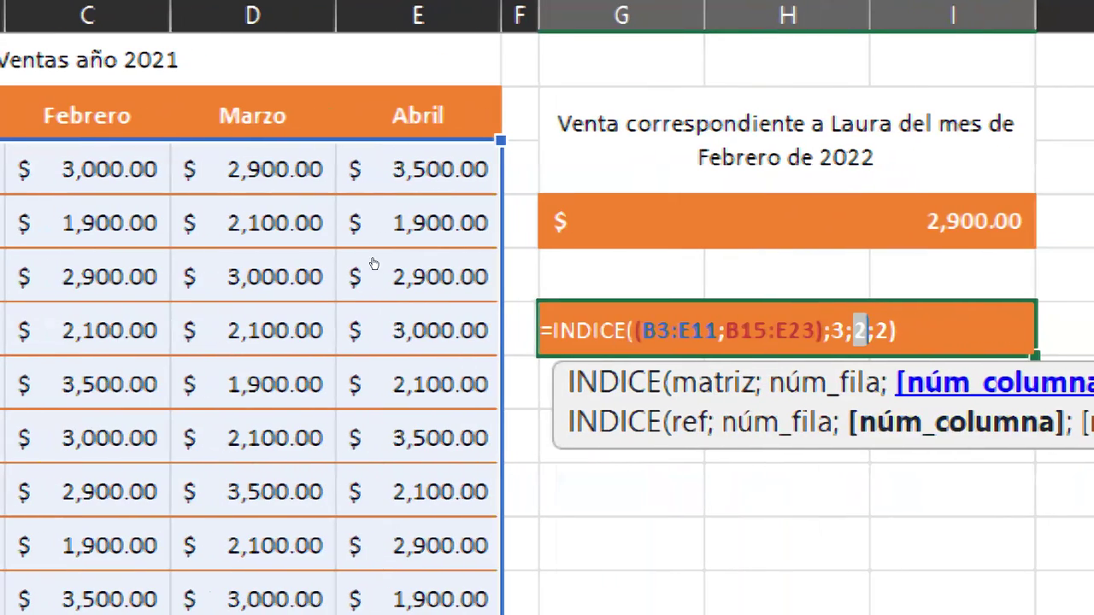
pyautogui.click(1008, 422)
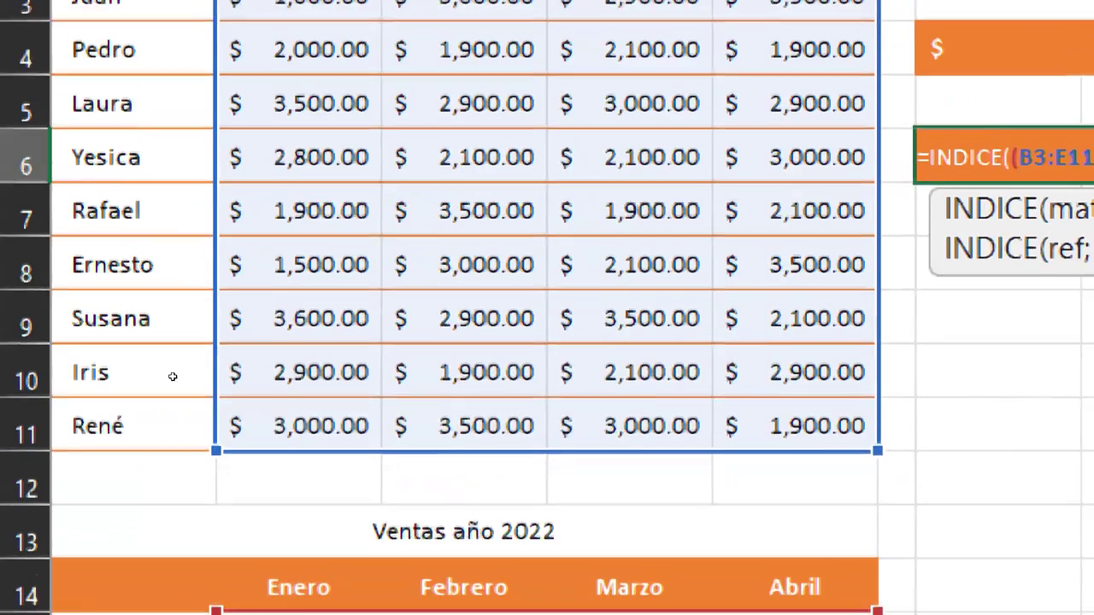
pyautogui.scroll(-2, 7, 346)
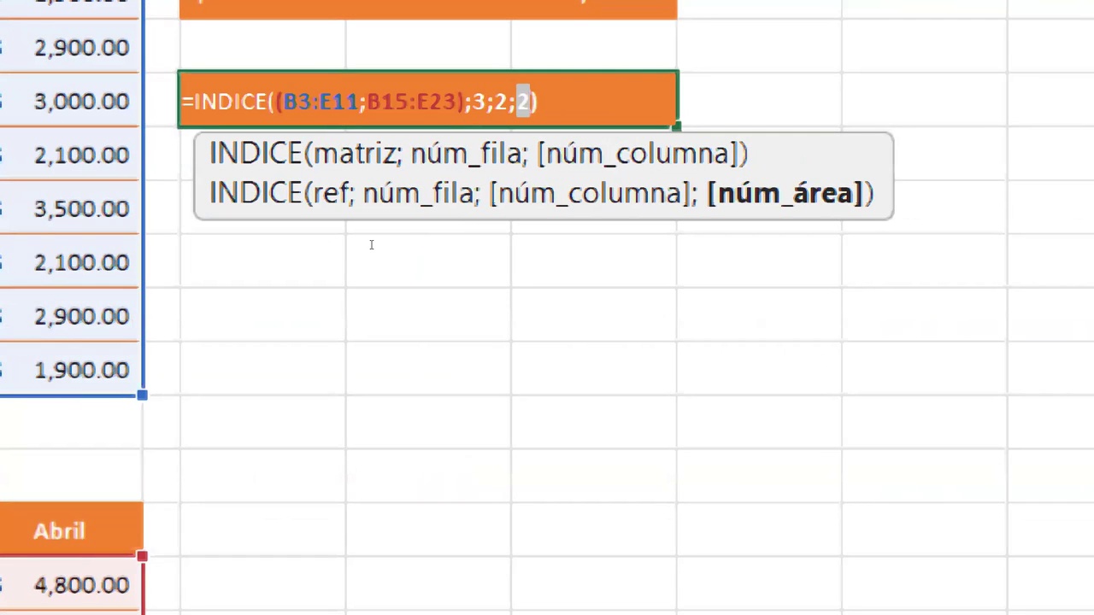
pyautogui.write(')')
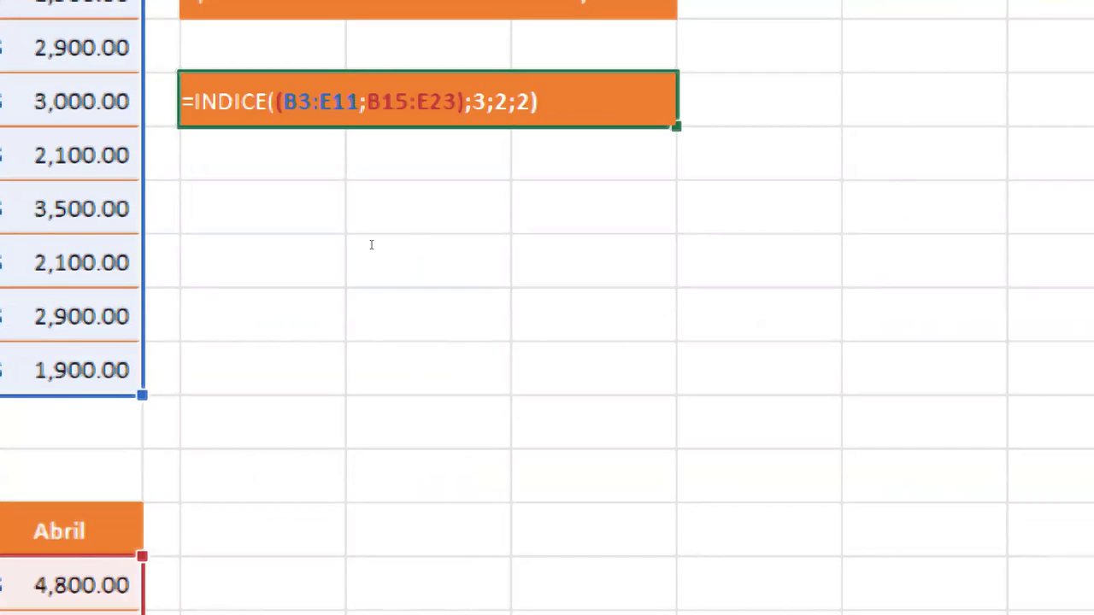
pyautogui.press('Return')
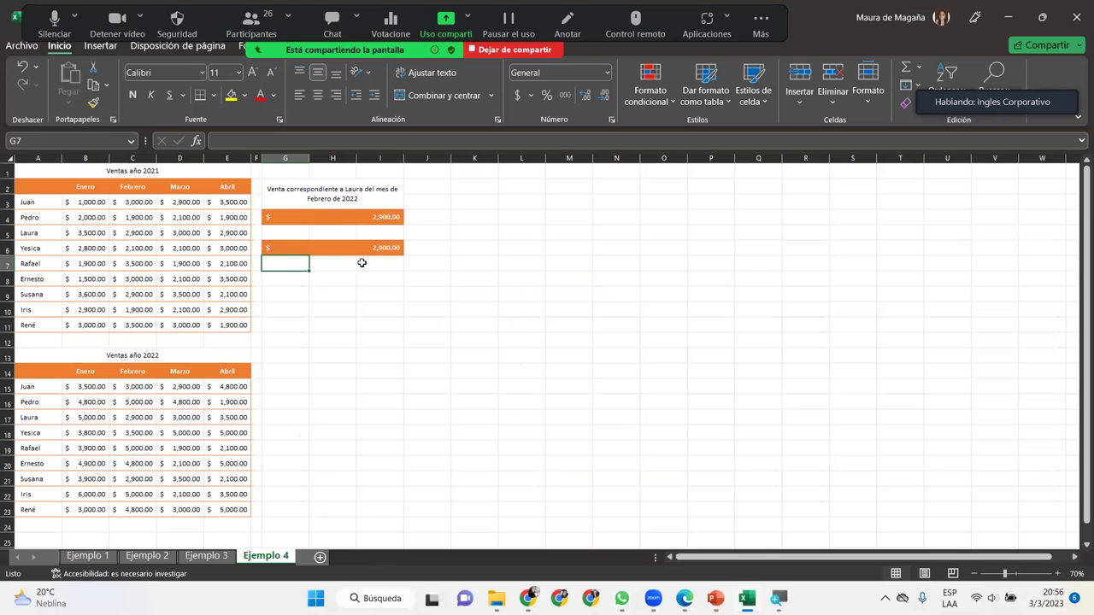
# Step: Copy the G2:I4 merged title and orange result formatting onto G9:I11 with Format Painter
pyautogui.click(330, 306)
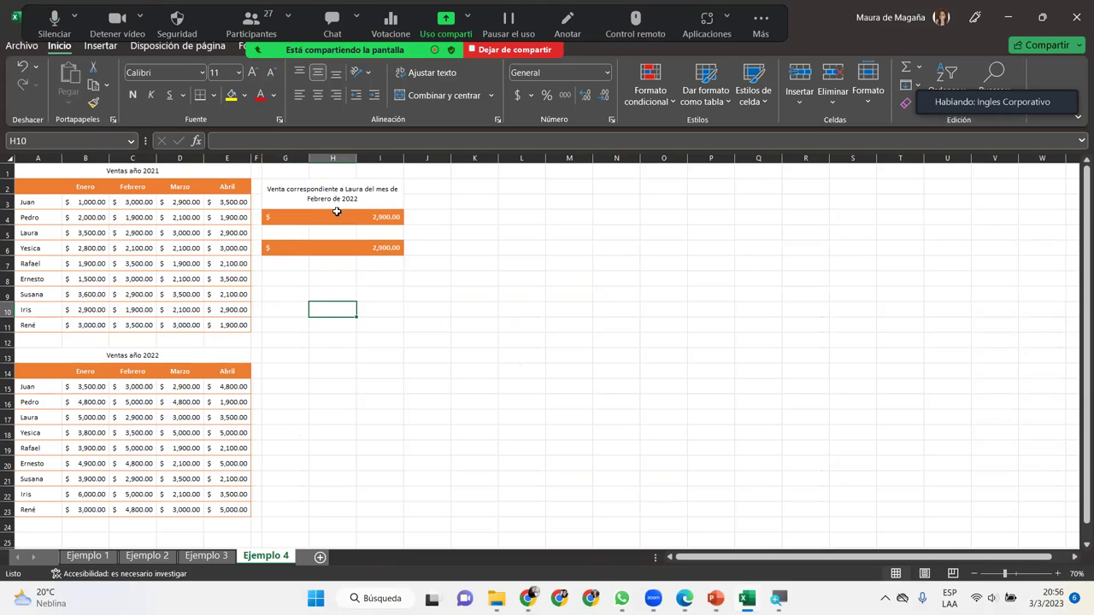
pyautogui.moveTo(335, 198); pyautogui.dragTo(339, 212)
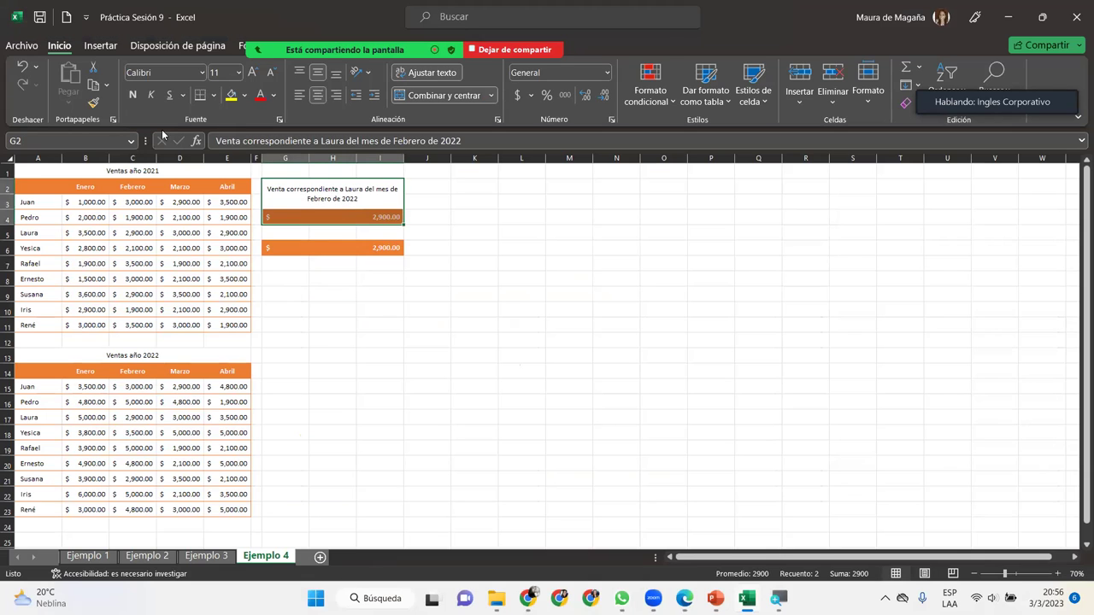
pyautogui.click(95, 103)
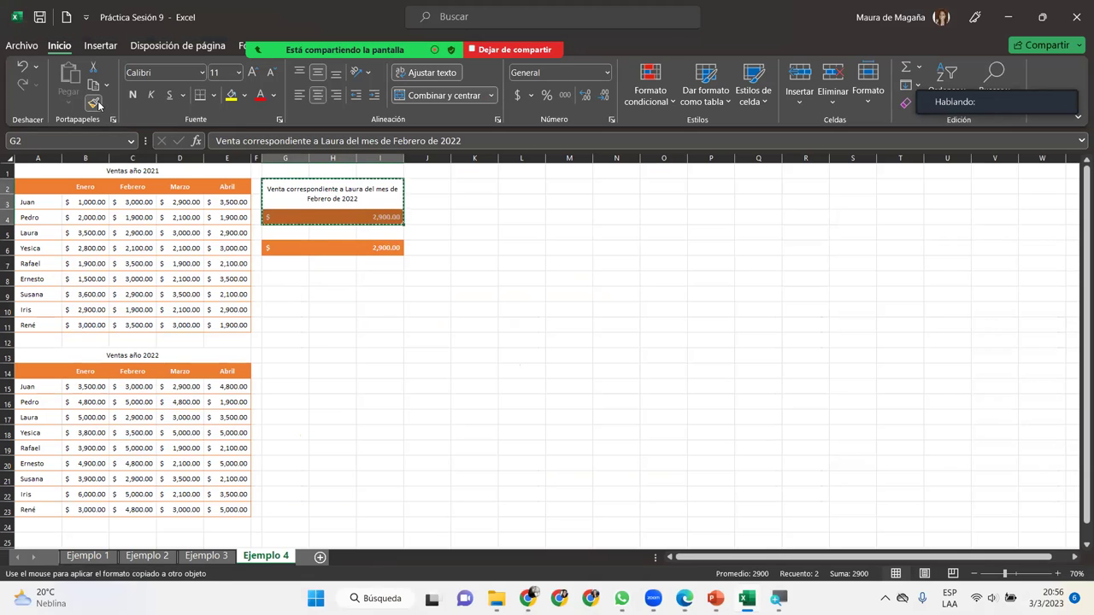
pyautogui.click(282, 293)
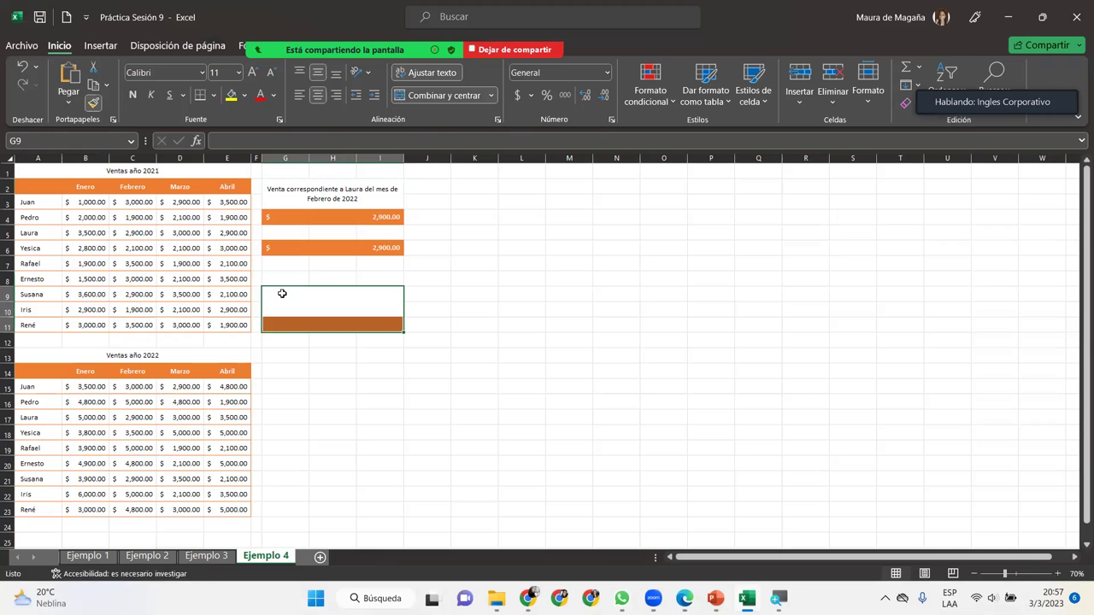
pyautogui.click(359, 291)
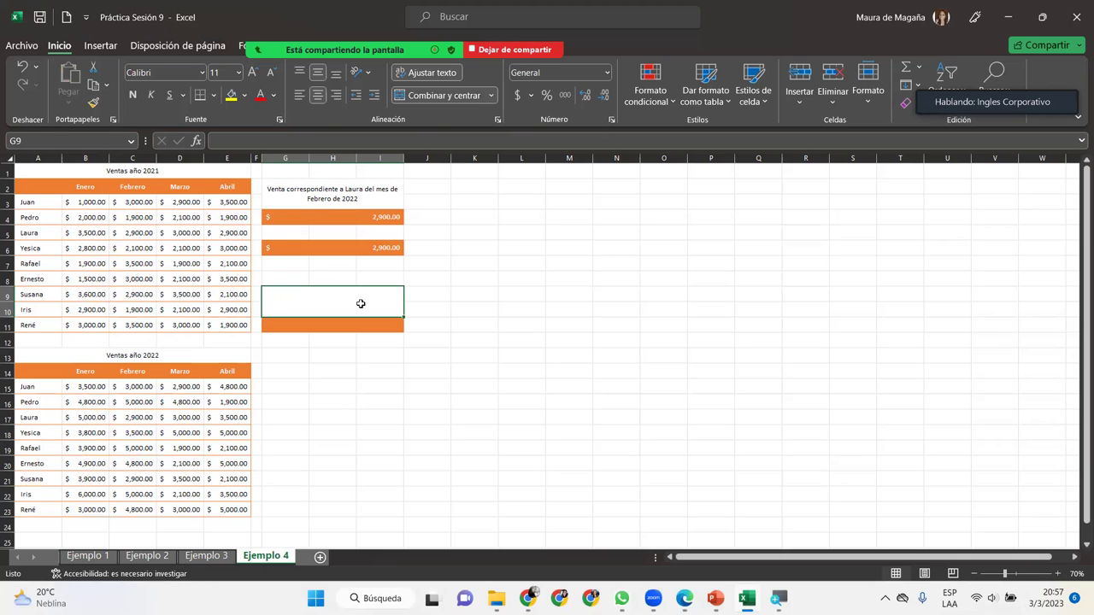
# Step: Enter the label 'Ventas de … en el mes de Marzo para el año 2021' in G9, naming the seller
pyautogui.click(1057, 574)
pyautogui.click(1057, 573)
pyautogui.click(1057, 574)
pyautogui.click(1057, 574)
pyautogui.click(1057, 573)
pyautogui.click(1057, 574)
pyautogui.click(1057, 574)
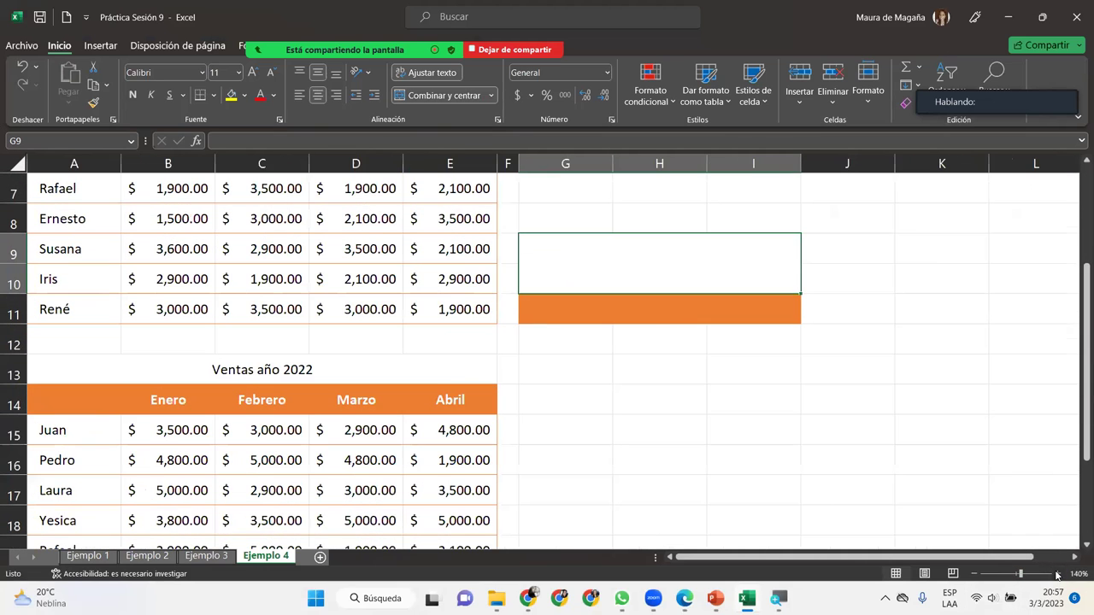
pyautogui.moveTo(1080, 444); pyautogui.dragTo(1077, 353)
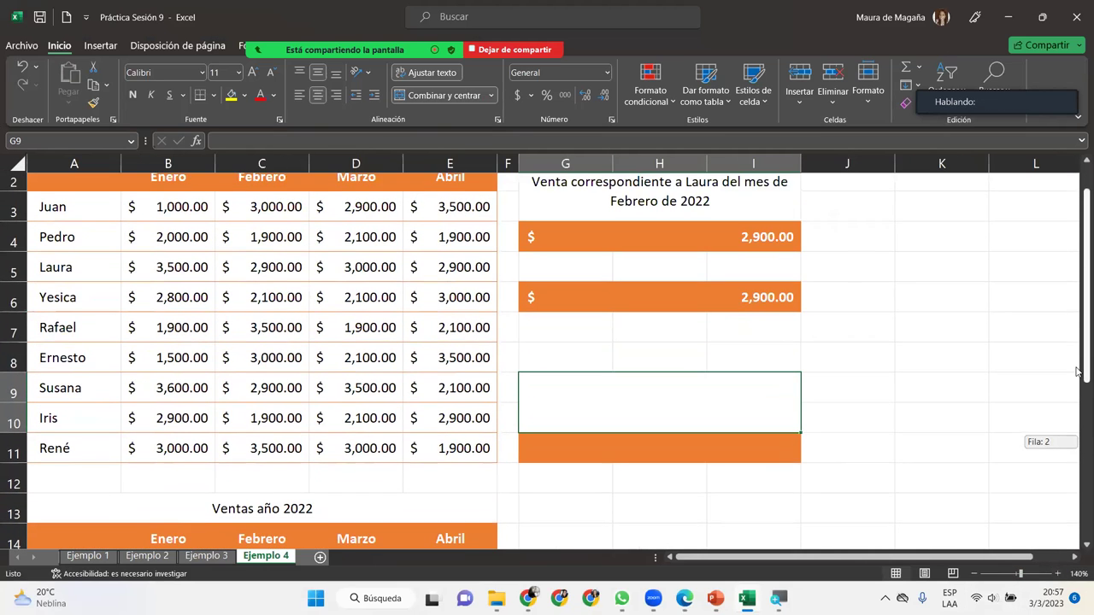
pyautogui.write('Ventas de ')
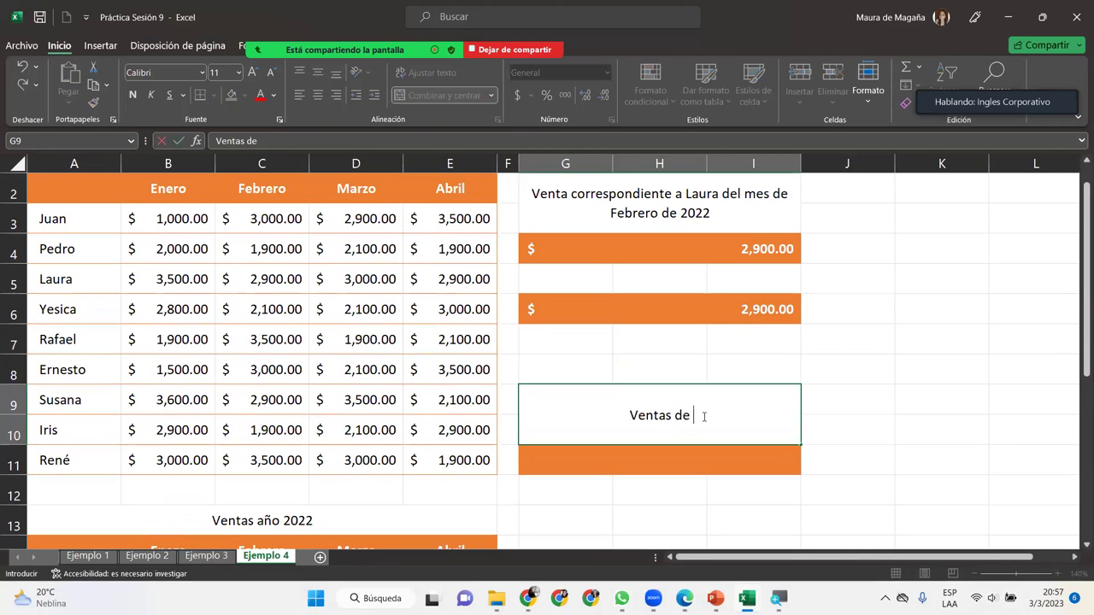
pyautogui.write('Rafael en el mes de Marzo para e')
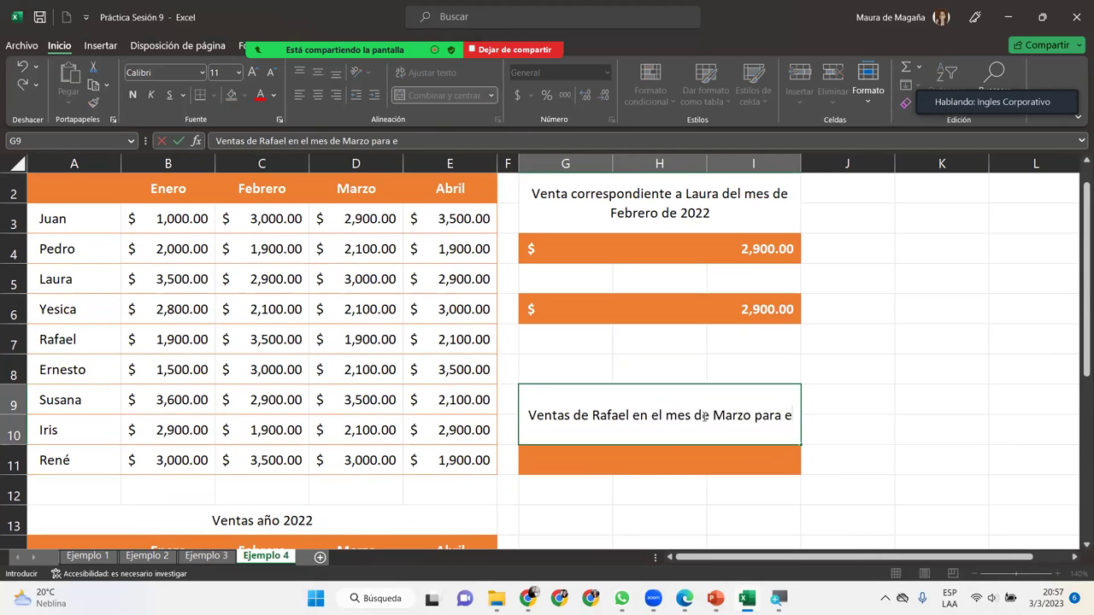
pyautogui.write('l año 2021')
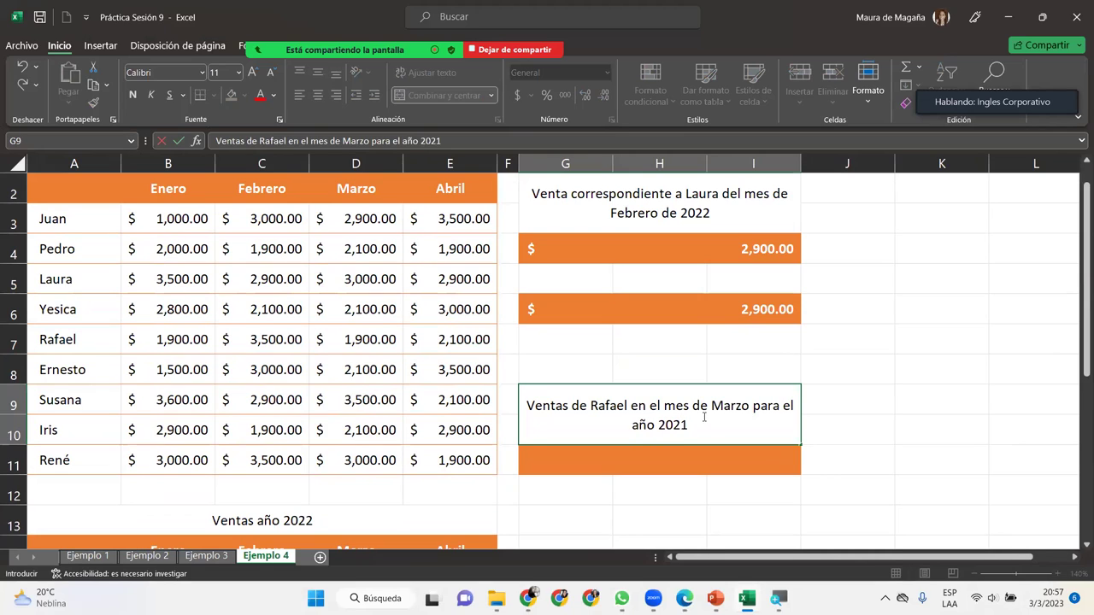
pyautogui.press('Return')
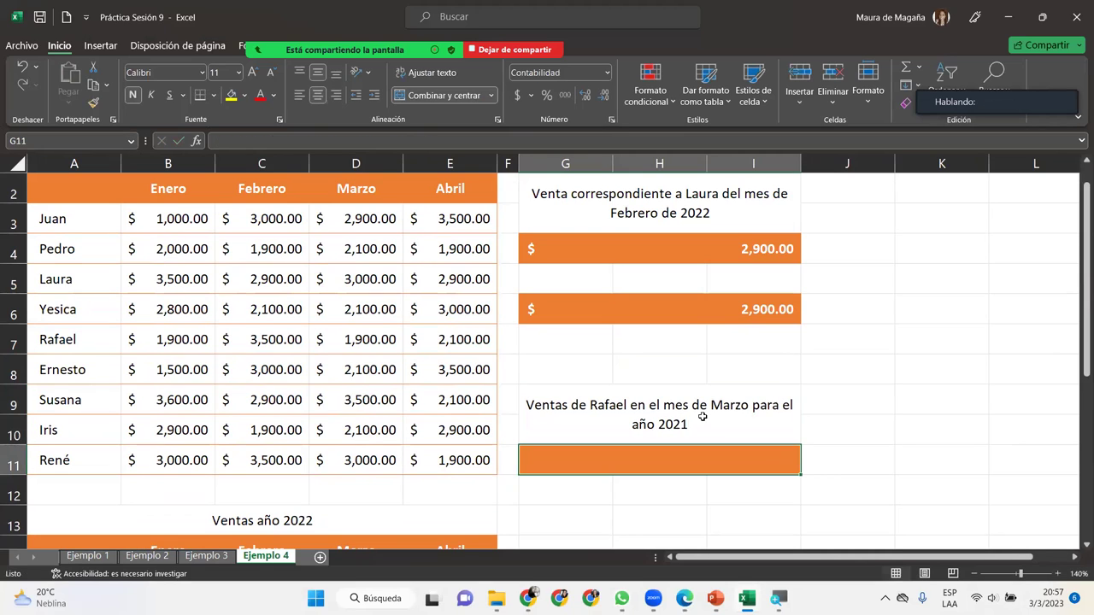
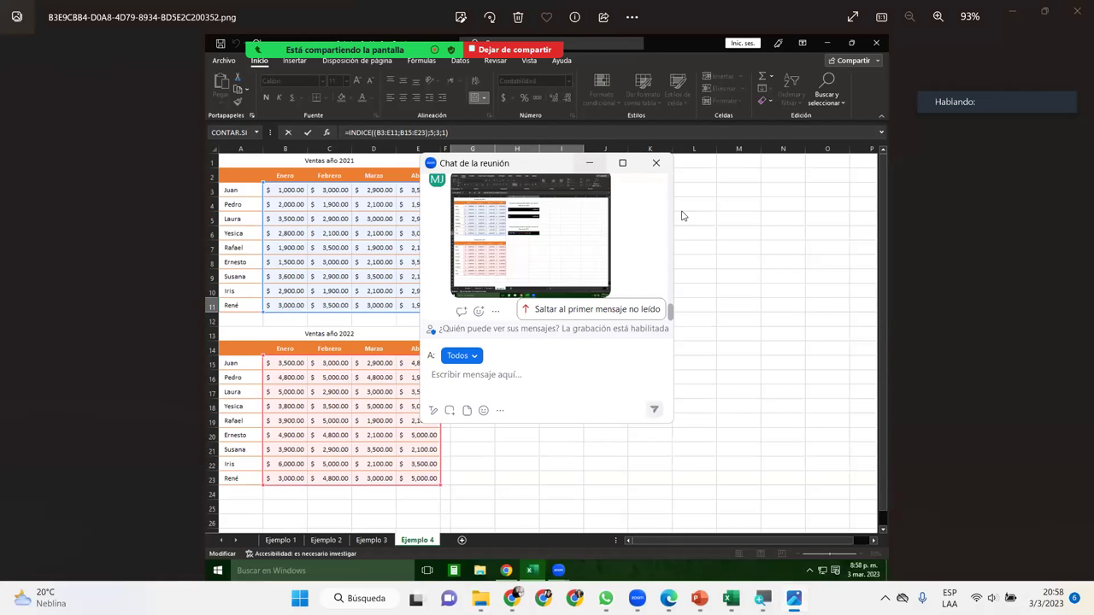
# Step: Zoom in and back out on the INDICE formula screenshot in the Photos viewer
pyautogui.scroll(2, 540, 326)
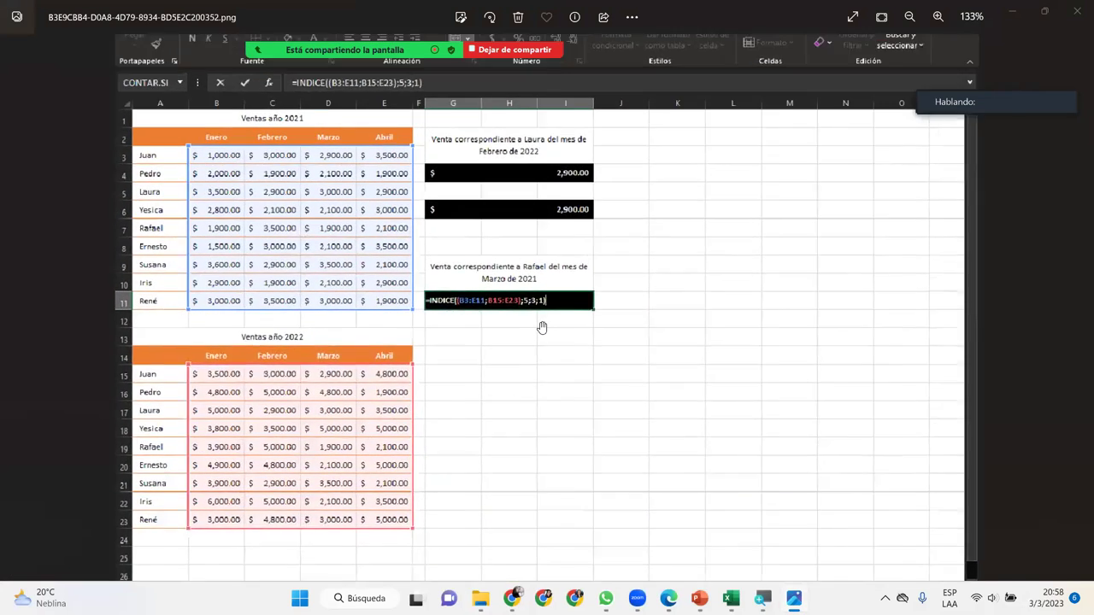
pyautogui.scroll(1, 540, 326)
pyautogui.scroll(3, 541, 327)
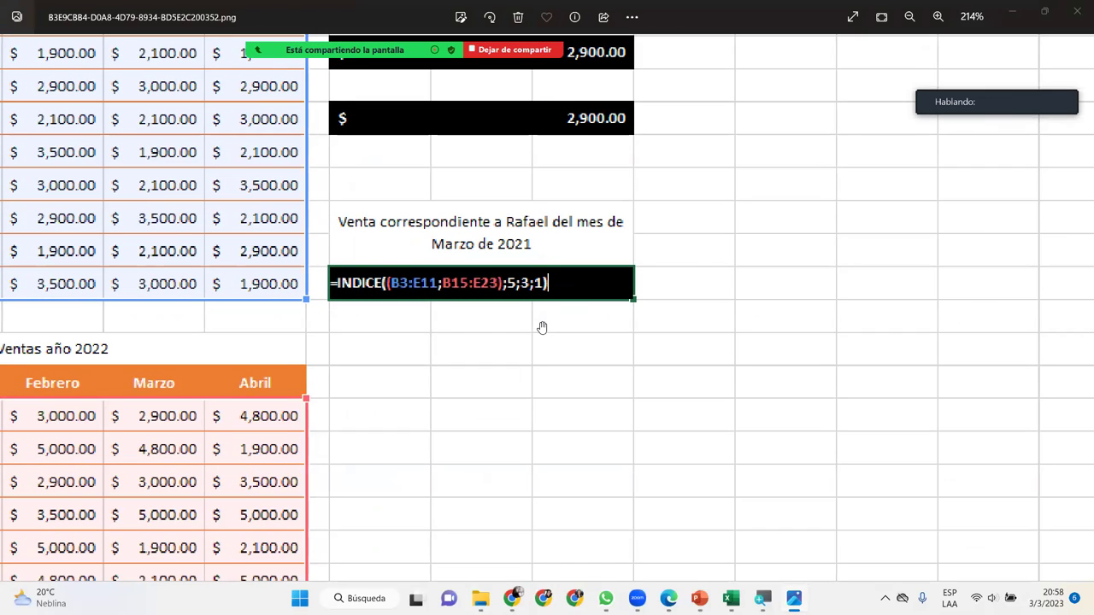
pyautogui.scroll(-4, 542, 328)
pyautogui.scroll(-2, 541, 327)
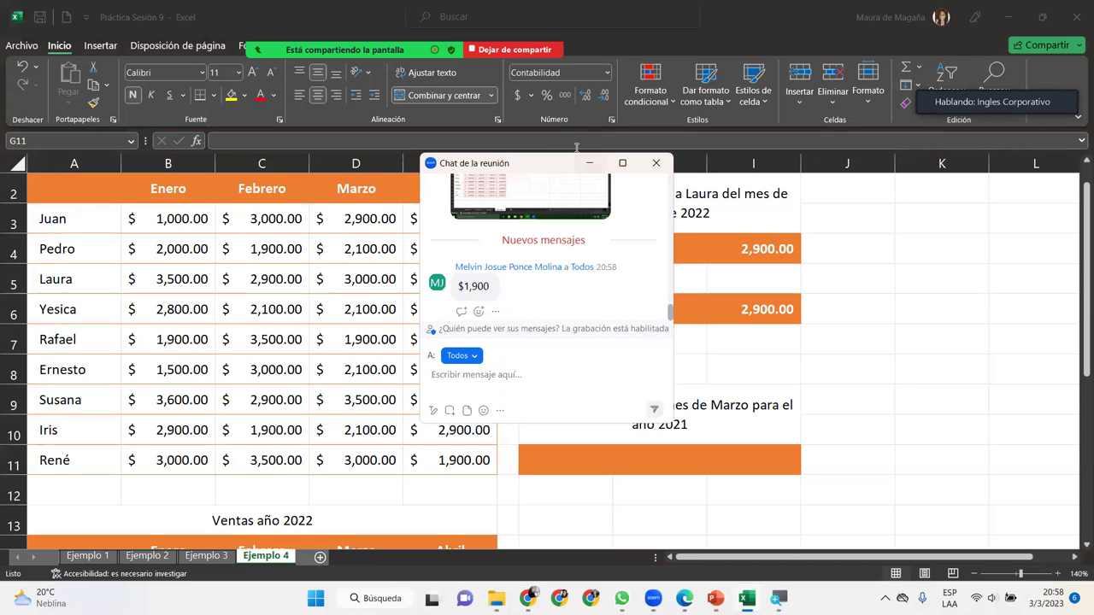
# Step: Close the meeting chat and begin an INDICE formula in G11 with =indi
pyautogui.click(589, 163)
pyautogui.click(619, 453)
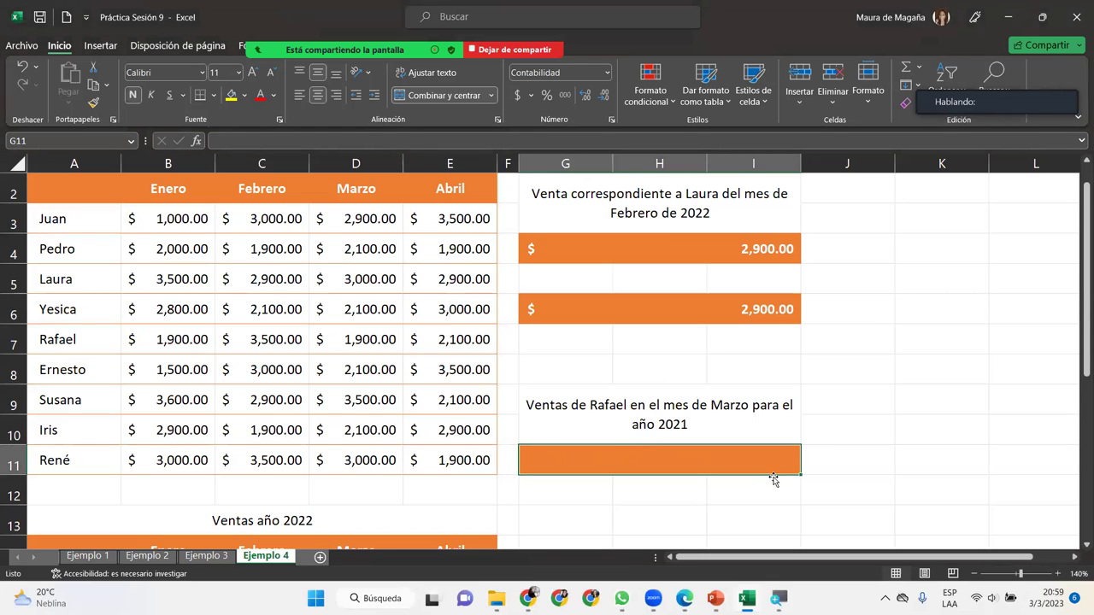
pyautogui.write('=indi')
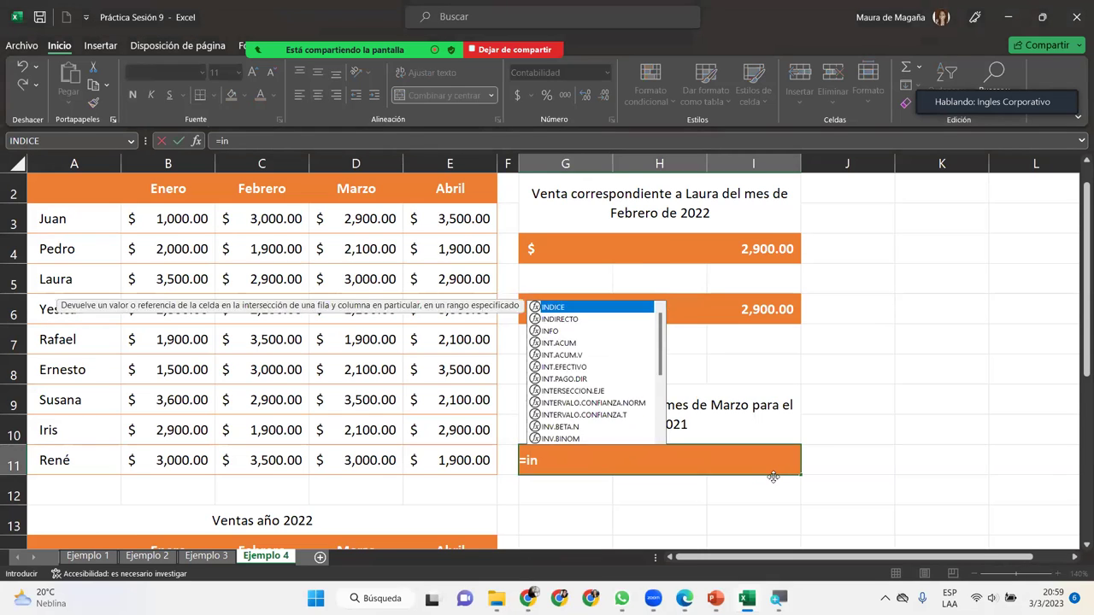
pyautogui.press('Tab')
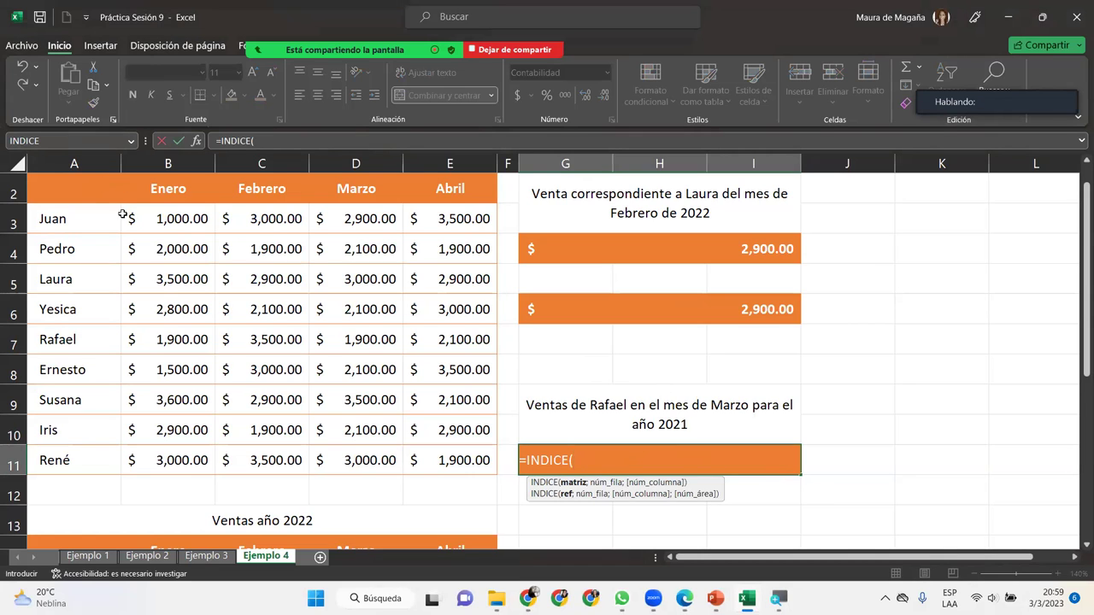
# Step: Reference the 2021 sales table B3:E11 as the formula's first range
pyautogui.moveTo(124, 218); pyautogui.dragTo(428, 402)
pyautogui.click(436, 435)
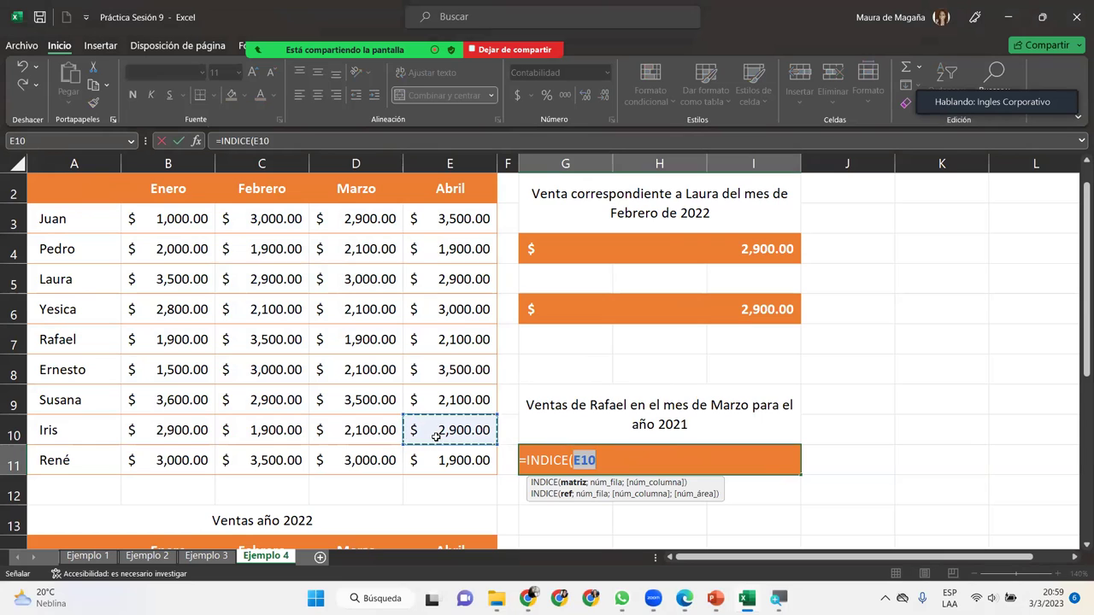
pyautogui.moveTo(171, 218)
pyautogui.mouseDown()
pyautogui.moveTo(437, 438)
pyautogui.moveTo(442, 466)
pyautogui.mouseUp()
pyautogui.press('BackSpace')
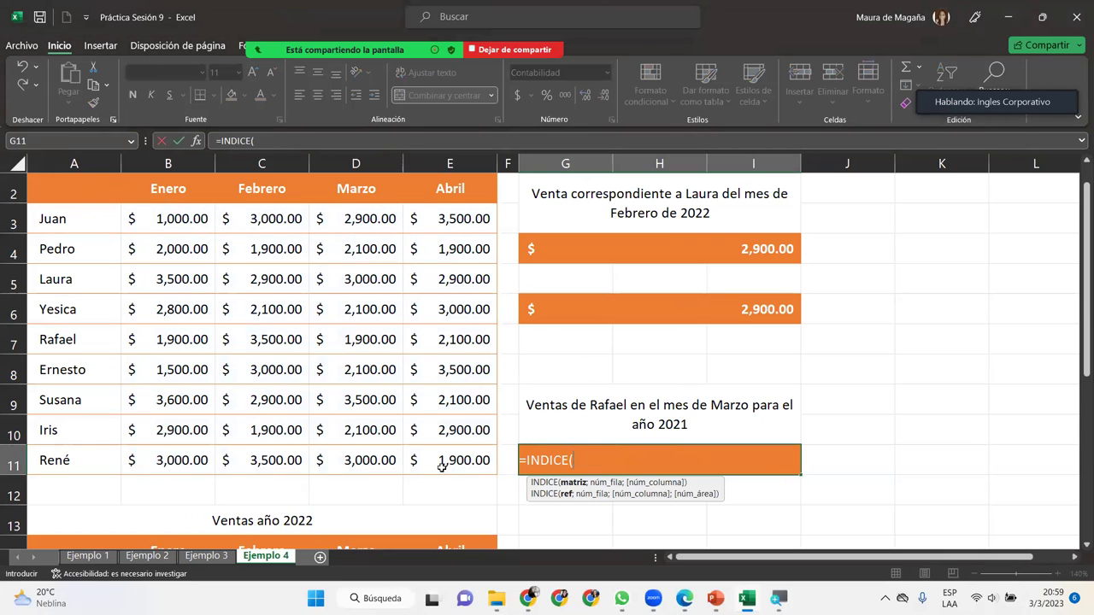
pyautogui.write('(')
pyautogui.moveTo(205, 224)
pyautogui.mouseDown()
pyautogui.moveTo(417, 459)
pyautogui.moveTo(428, 456)
pyautogui.mouseUp()
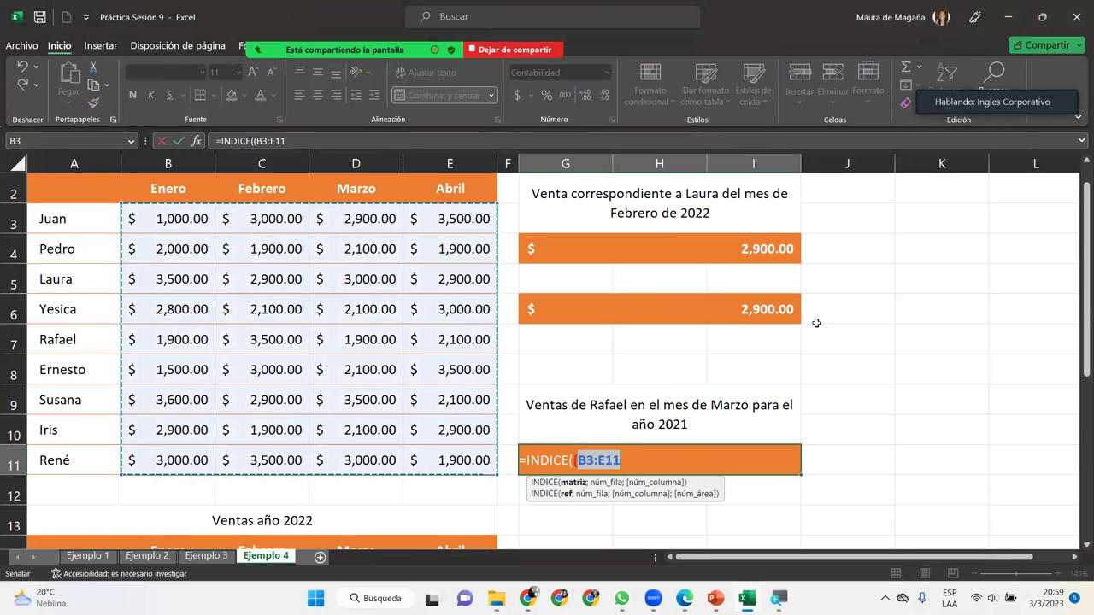
# Step: Add the 2022 sales table B15:E23 as the second area and close the reference with );
pyautogui.scroll(-2, 1036, 347)
pyautogui.scroll(-2, 1036, 346)
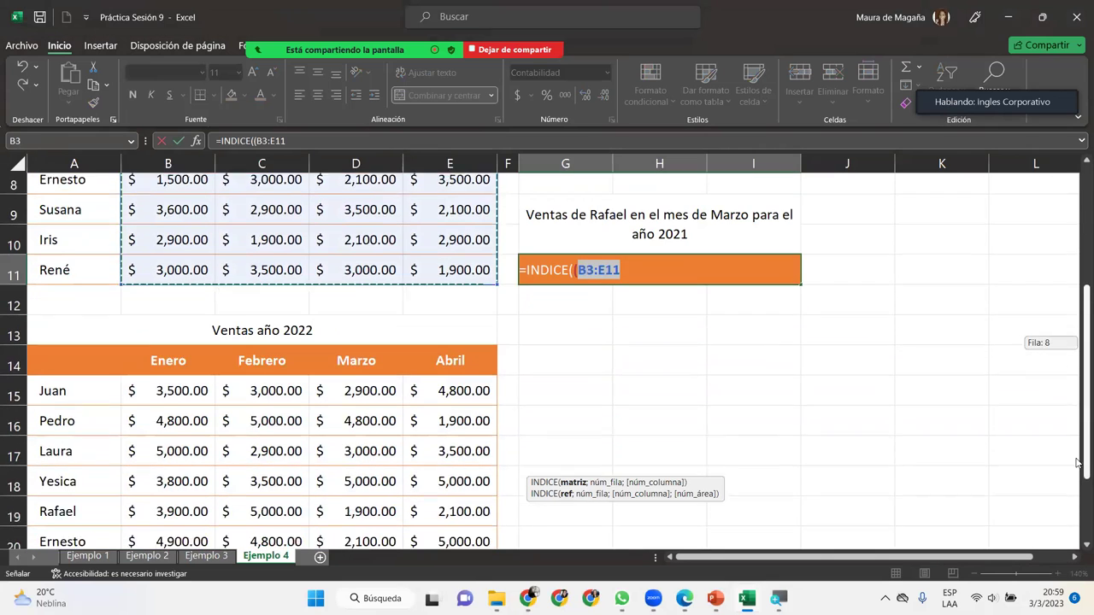
pyautogui.write(';')
pyautogui.moveTo(161, 361)
pyautogui.mouseDown()
pyautogui.moveTo(387, 559)
pyautogui.moveTo(481, 390)
pyautogui.mouseUp()
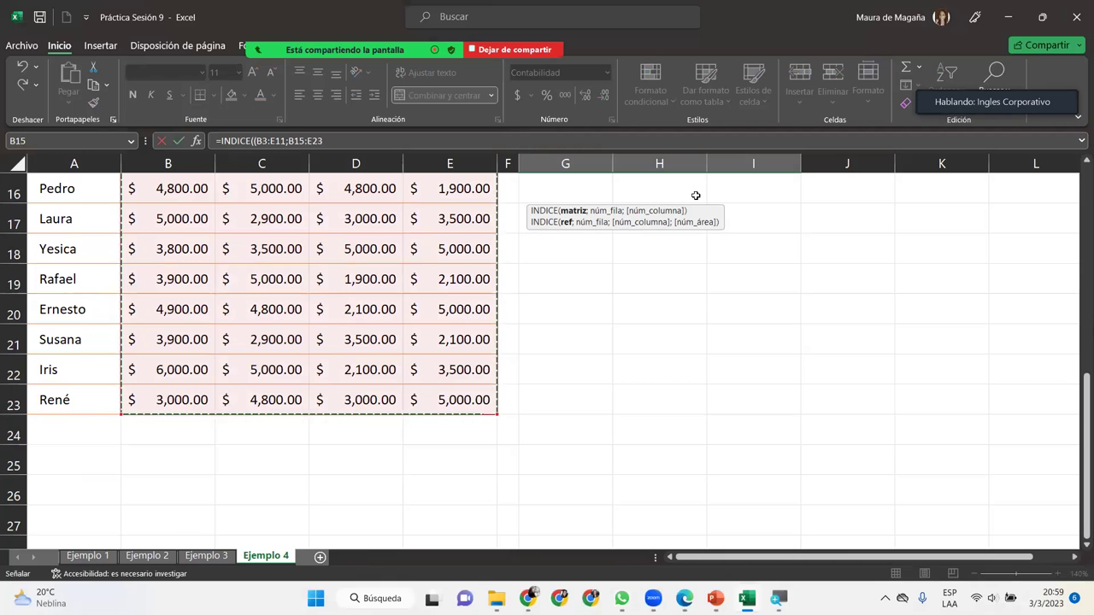
pyautogui.write(');')
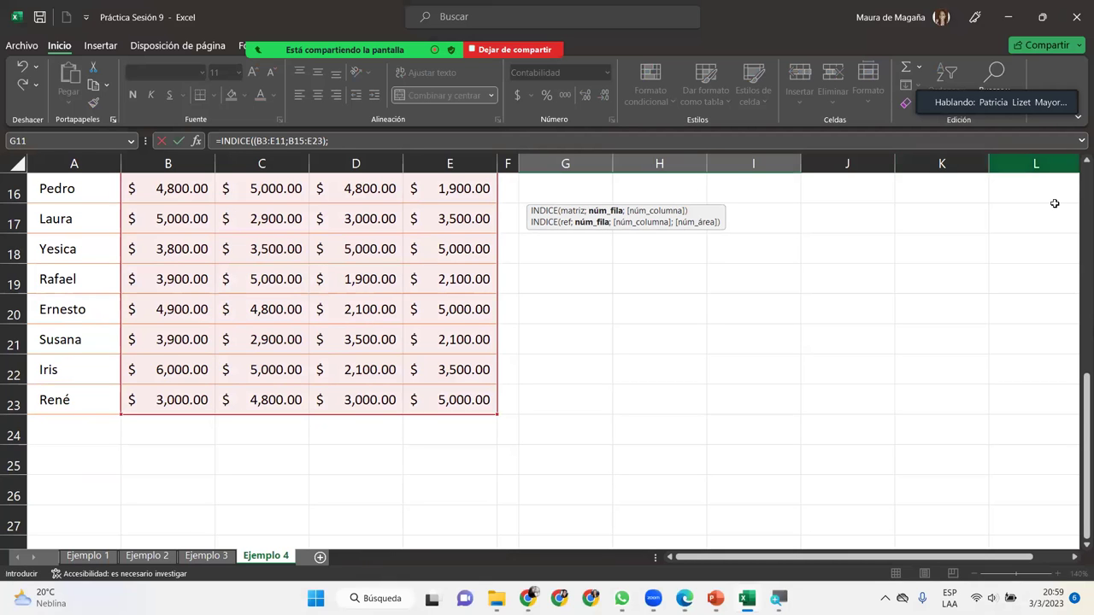
pyautogui.moveTo(1076, 415); pyautogui.dragTo(1076, 248)
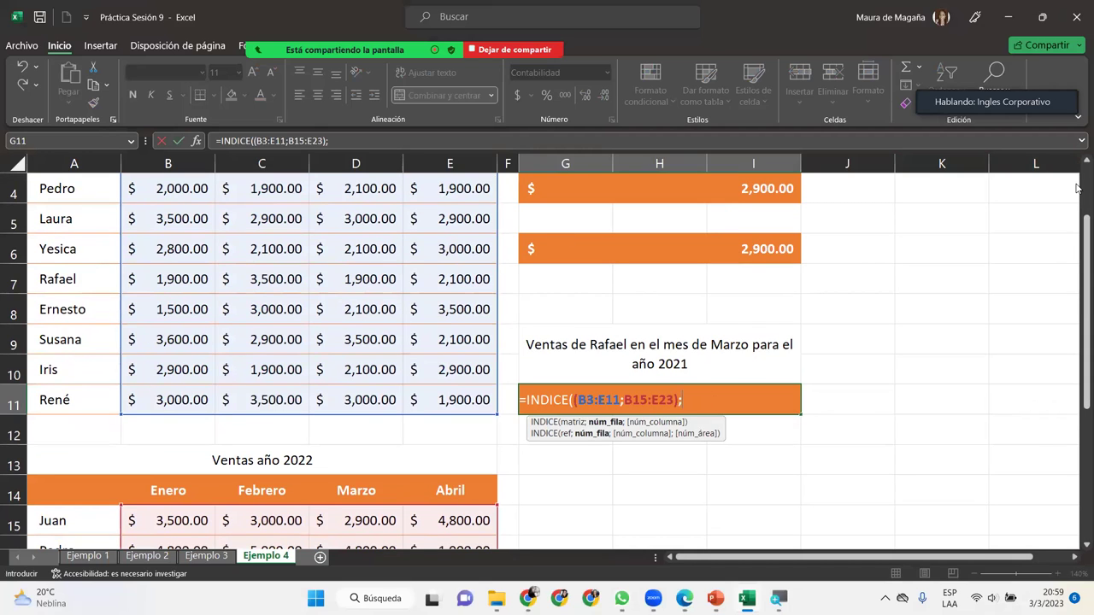
pyautogui.scroll(1, 1076, 171)
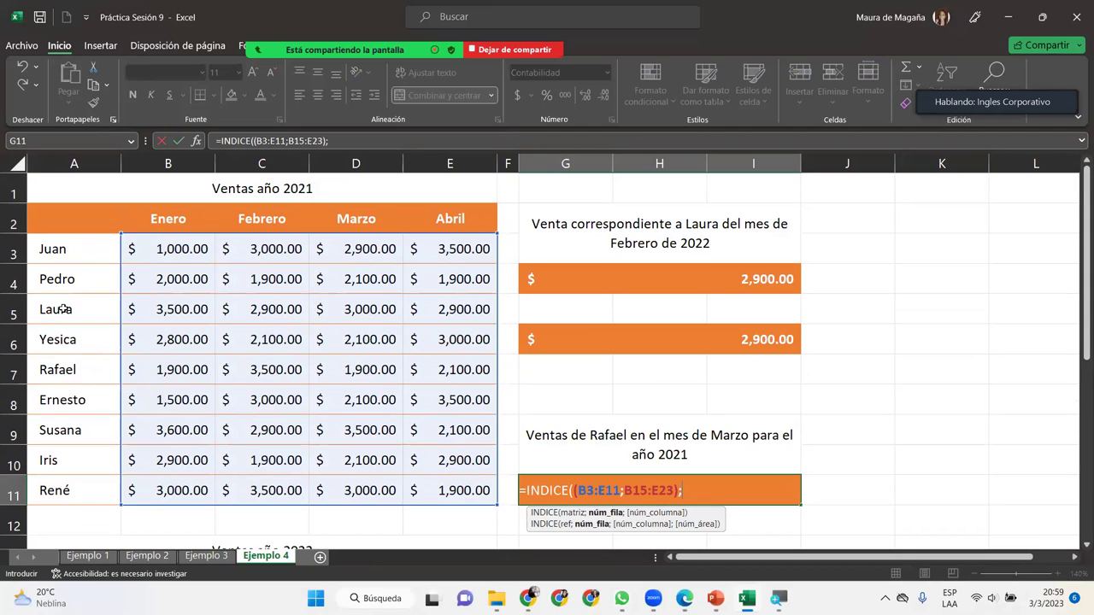
# Step: Finish G11 as =INDICE((B3:E11;B15:E23);5;3;1), returning 1,900.00
pyautogui.write('5')
pyautogui.write(';')
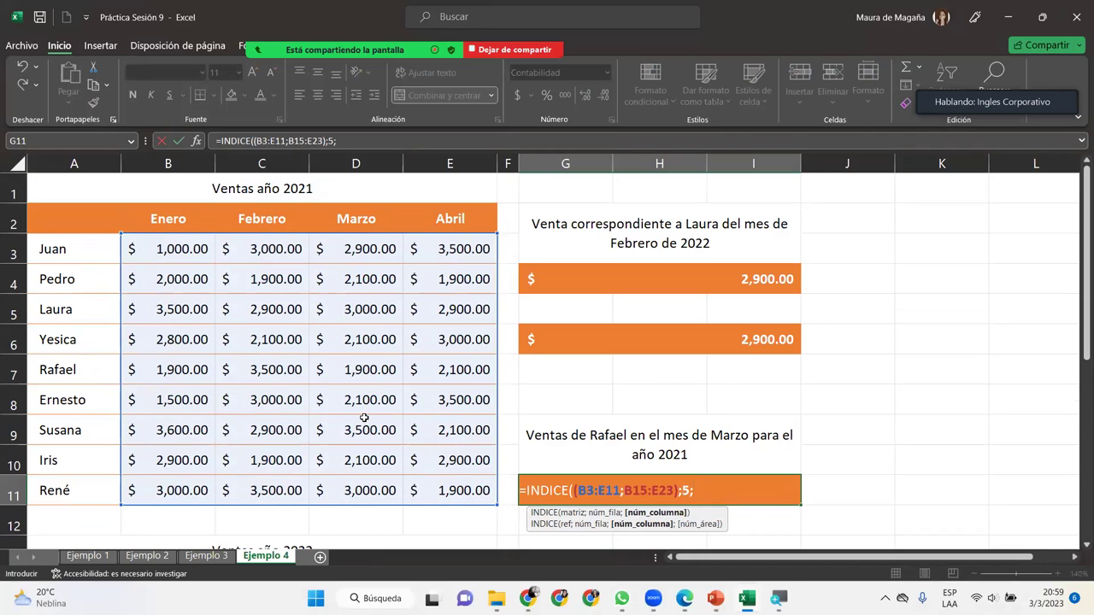
pyautogui.write('3')
pyautogui.write(';')
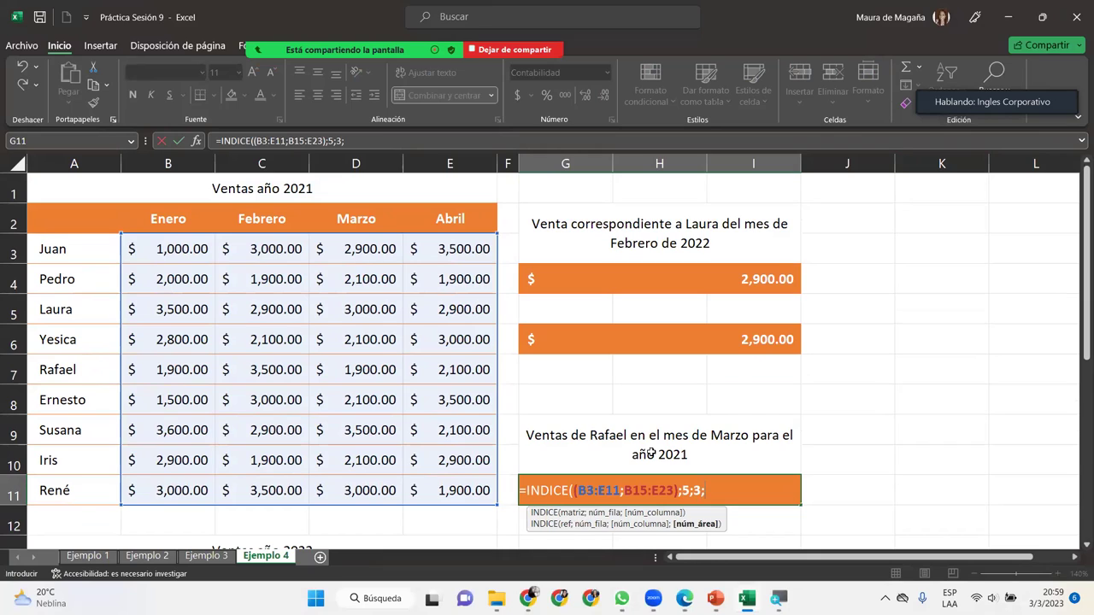
pyautogui.write('1')
pyautogui.write(')')
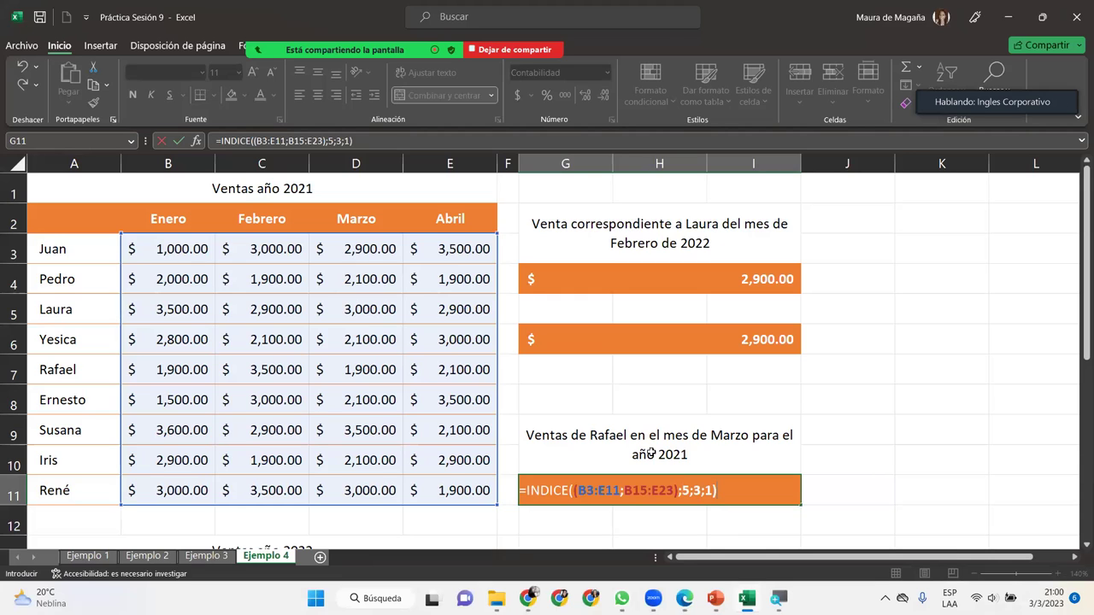
pyautogui.press('Return')
pyautogui.press('Up')
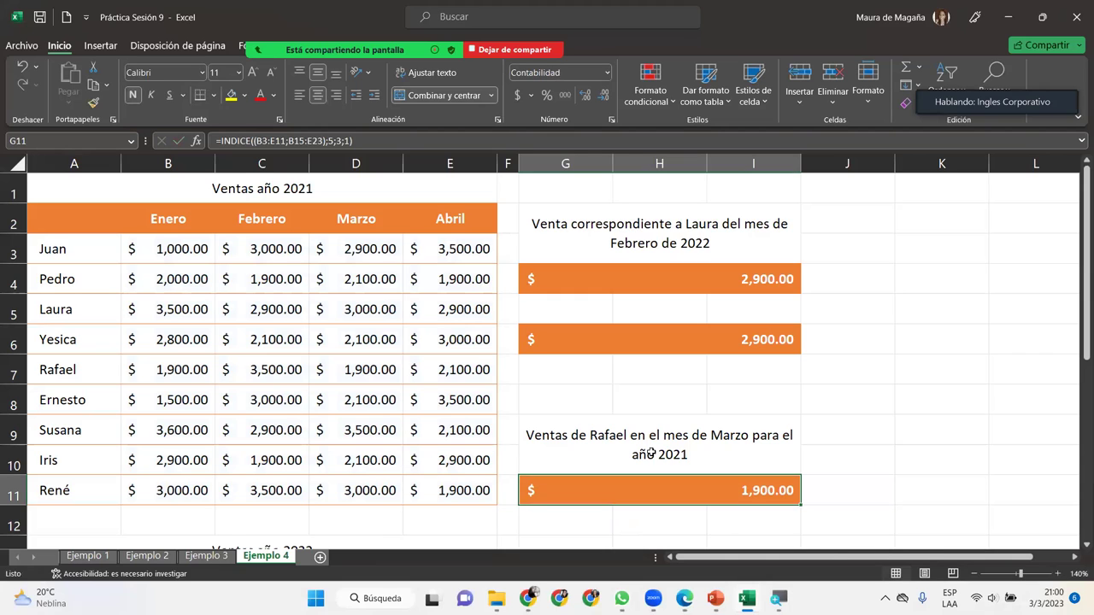
# Step: Zoom the sheet out to 90% and stop sharing the screen with the meeting
pyautogui.click(974, 574)
pyautogui.click(974, 574)
pyautogui.click(974, 573)
pyautogui.click(974, 574)
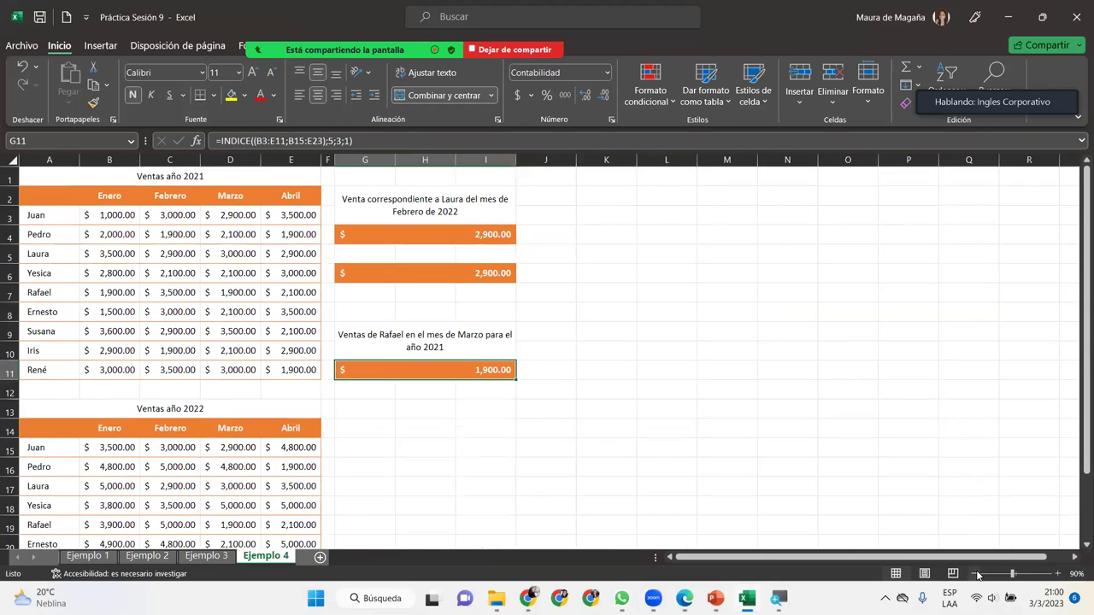
pyautogui.click(893, 561)
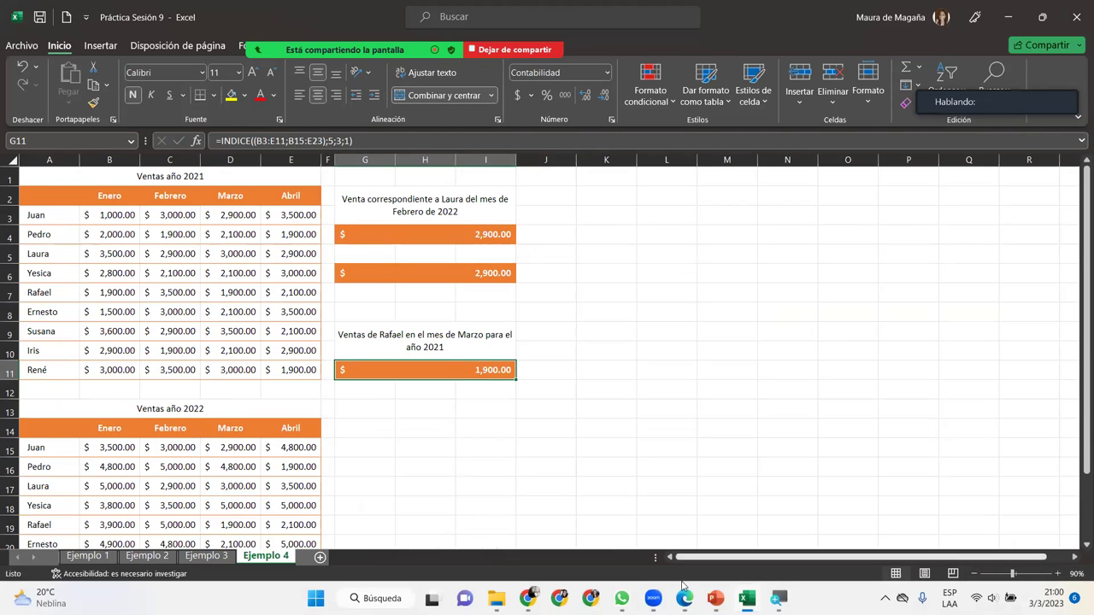
pyautogui.moveTo(511, 50)
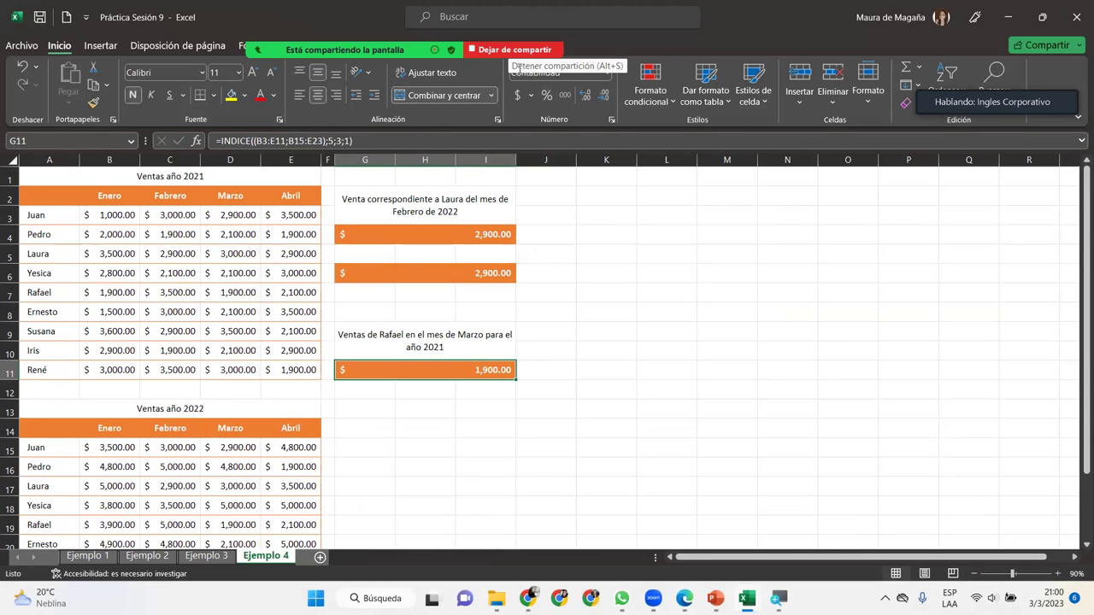
pyautogui.click(513, 51)
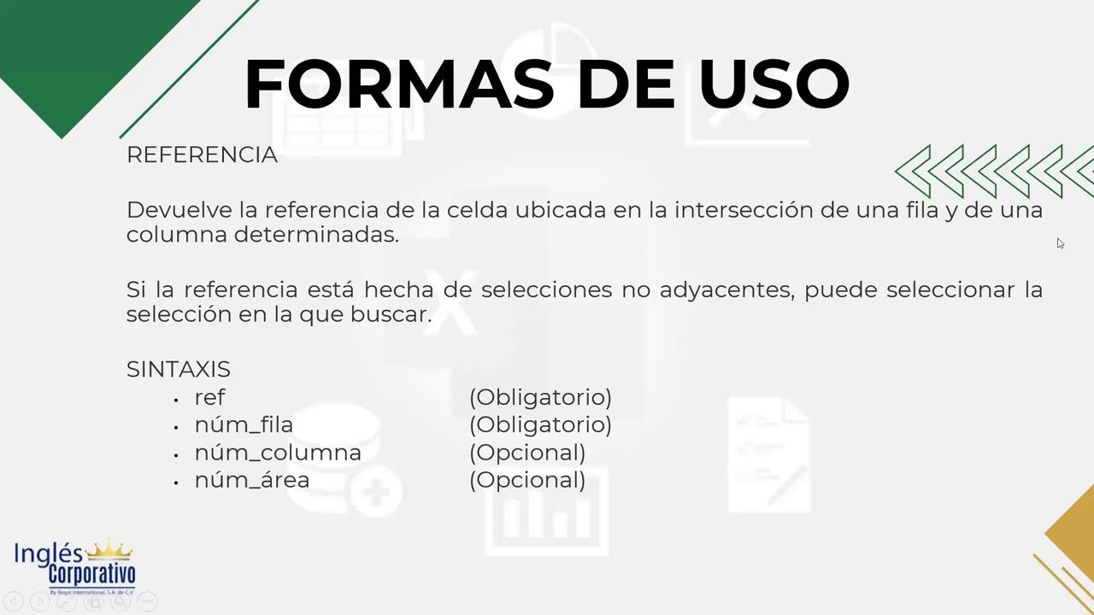
# Step: Advance the slideshow past DESARROLLO to the CIERRE Y CONCLUSIONES slide
pyautogui.click(1032, 275)
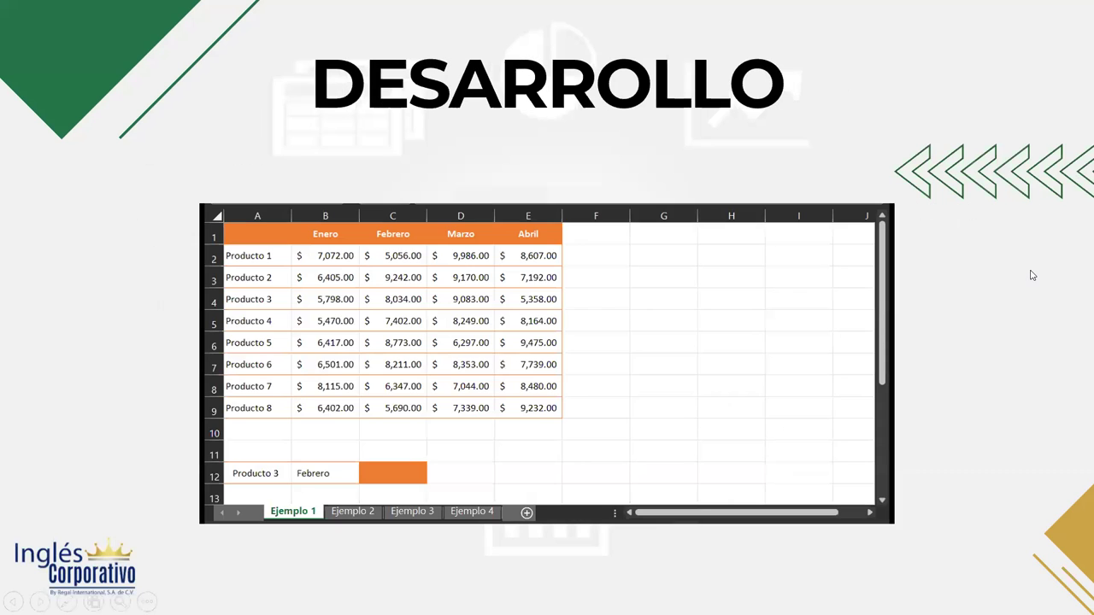
pyautogui.click(561, 172)
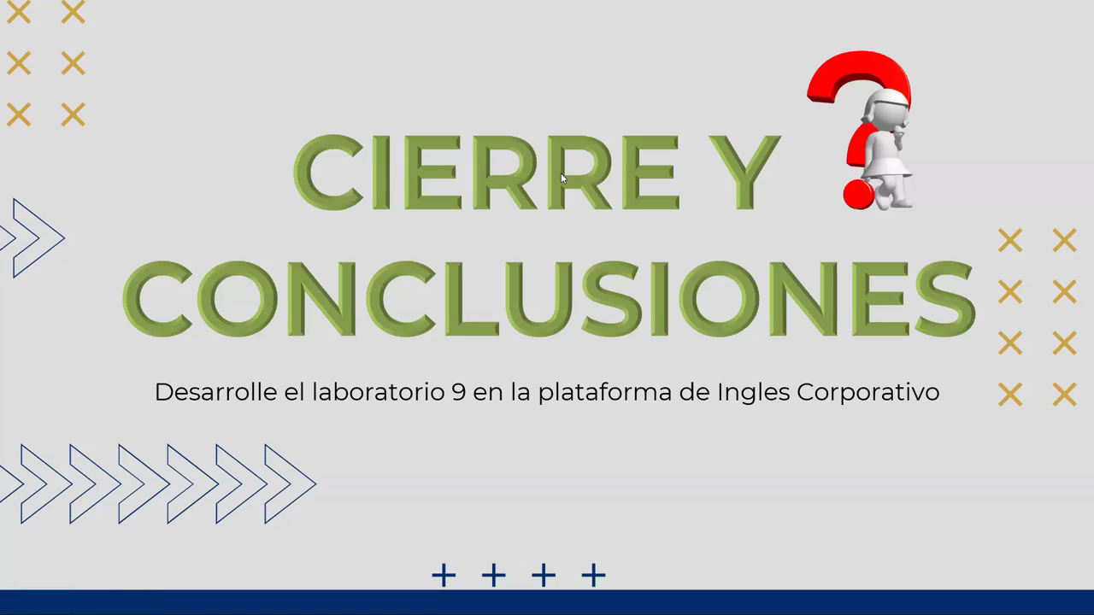